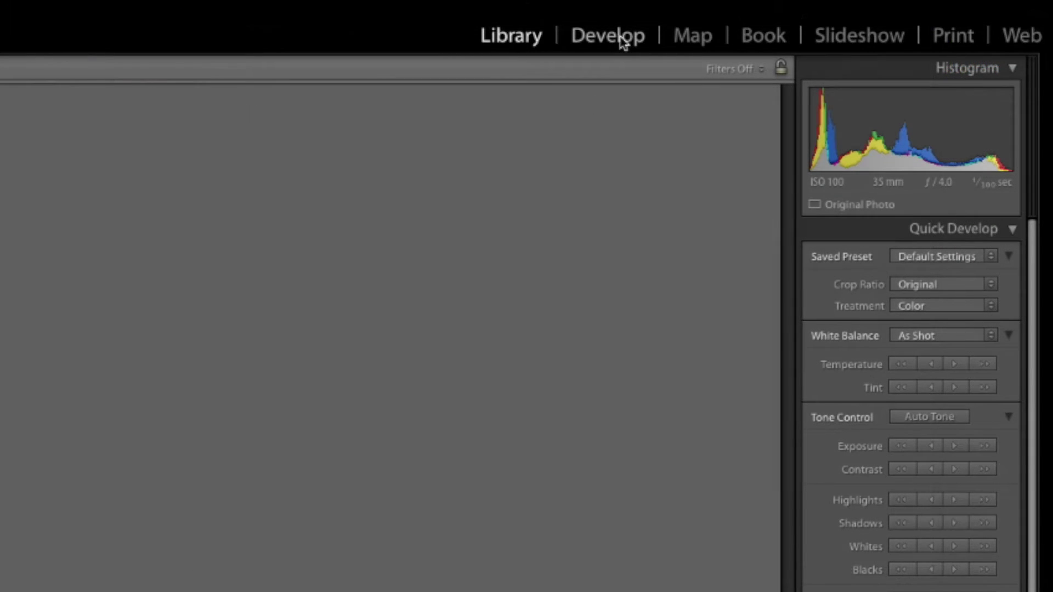
Open the beach sunset photo in the Develop module and inspect its horizon, clouds and palm trees up close
{"action": "left_click", "coordinate": [623, 41]}
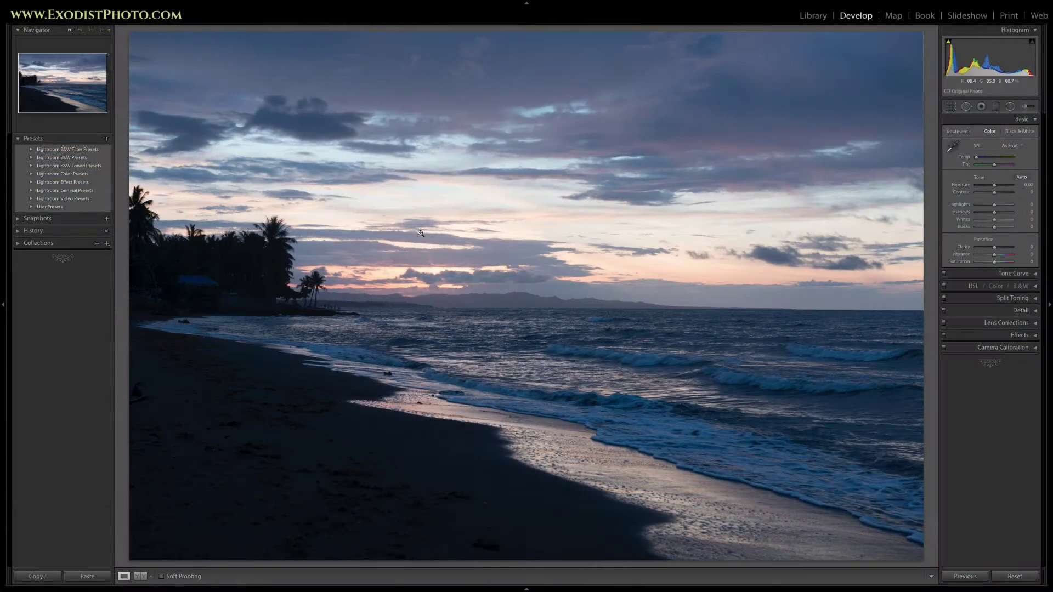
{"action": "left_click", "coordinate": [365, 278]}
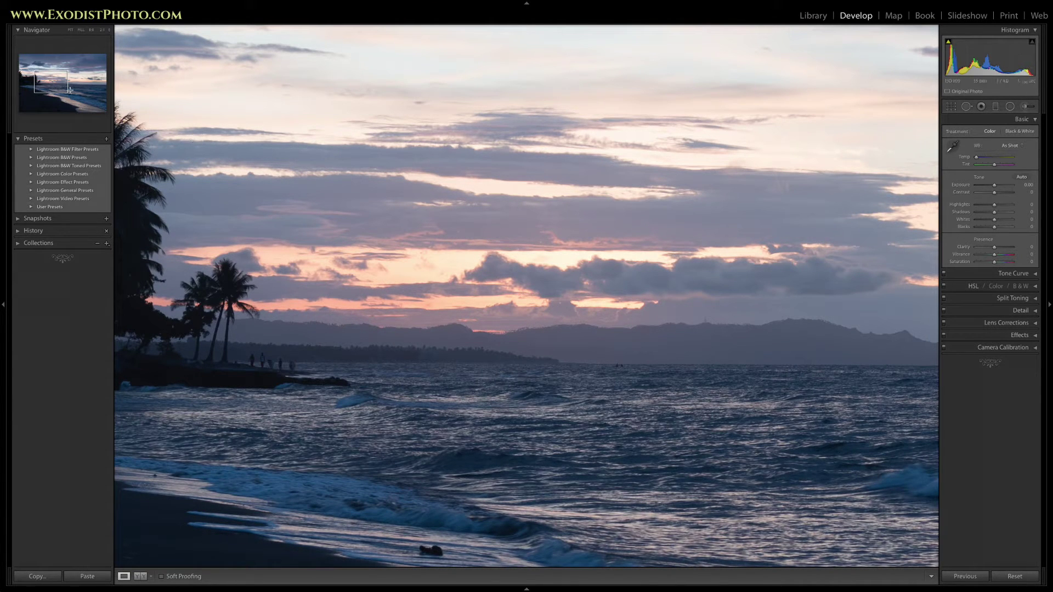
{"action": "mouse_move", "coordinate": [51, 82]}
{"action": "left_mouse_down"}
{"action": "mouse_move", "coordinate": [87, 70]}
{"action": "mouse_move", "coordinate": [55, 94]}
{"action": "mouse_move", "coordinate": [55, 79]}
{"action": "left_mouse_up"}
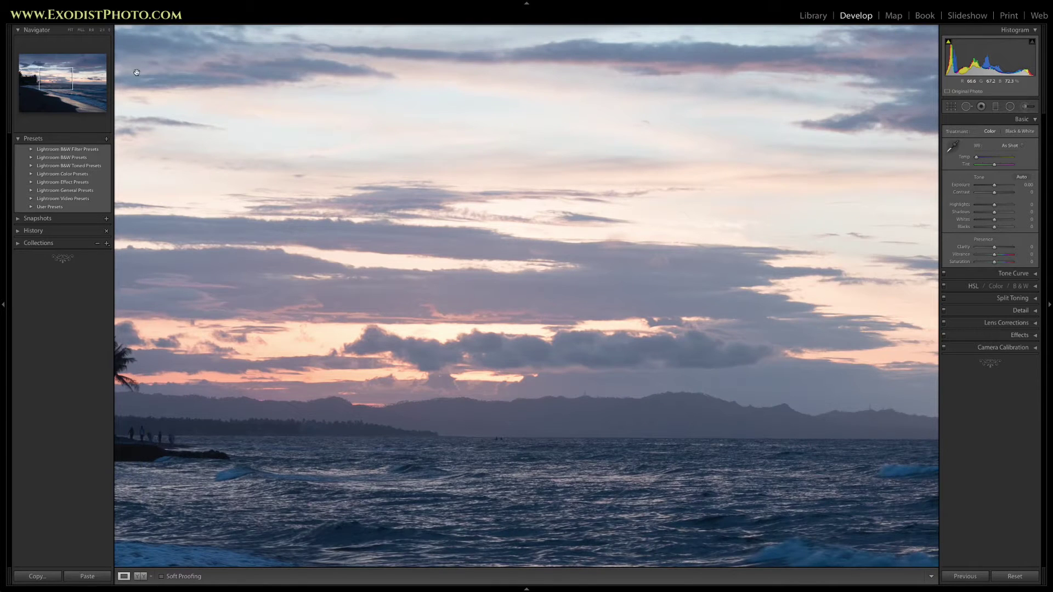
{"action": "left_click", "coordinate": [183, 72]}
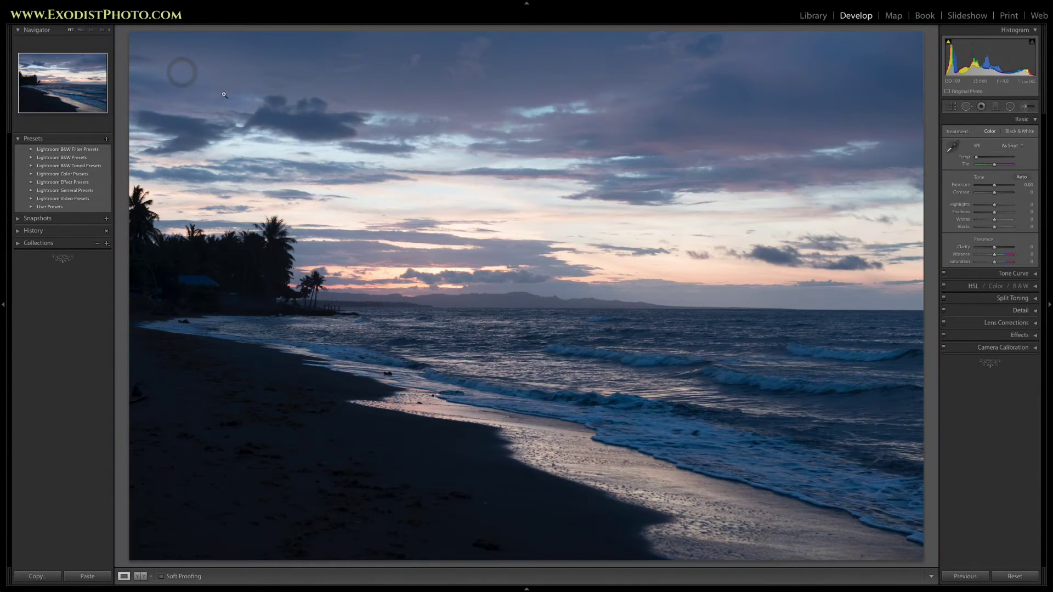
{"action": "left_click", "coordinate": [241, 105]}
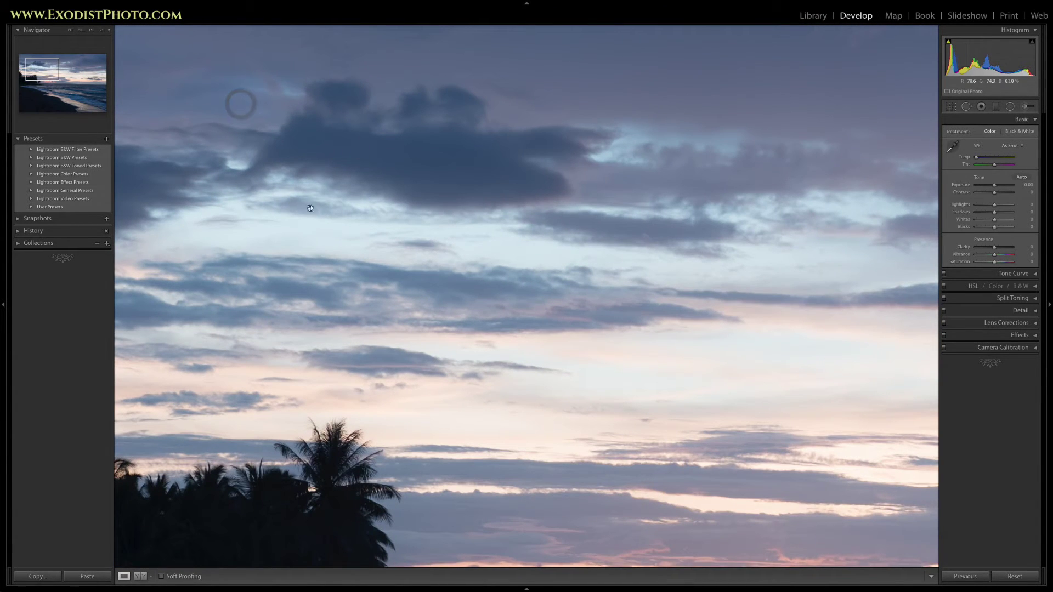
{"action": "left_click_drag", "start_coordinate": [637, 273], "coordinate": [655, 258]}
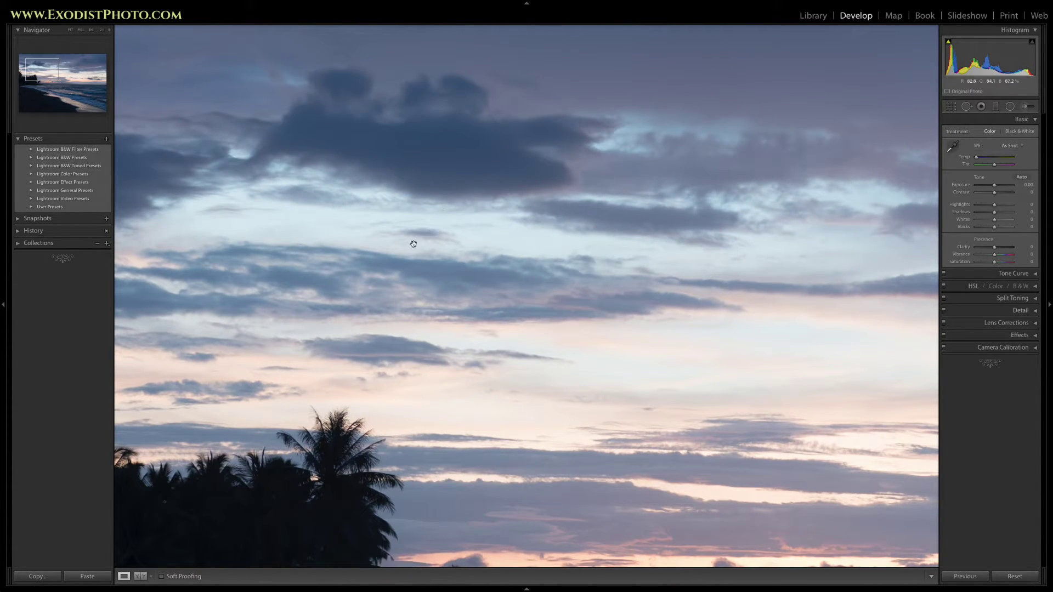
{"action": "left_click_drag", "start_coordinate": [48, 66], "coordinate": [39, 78]}
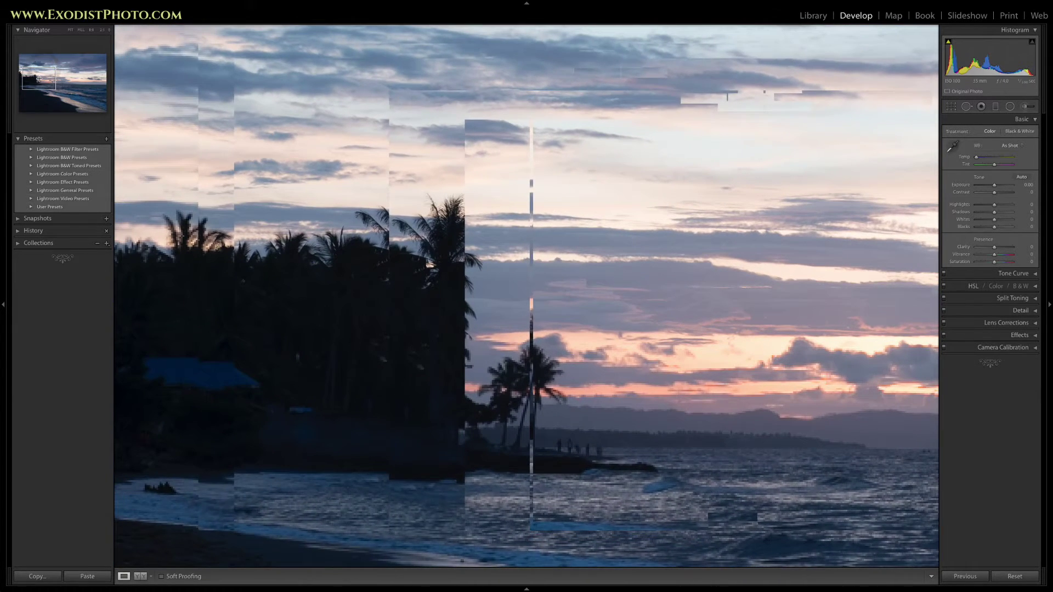
Compare the photo at a closer zoom ratio, at Fill and at 1:1, and return to the Fit view
{"action": "left_click", "coordinate": [103, 31]}
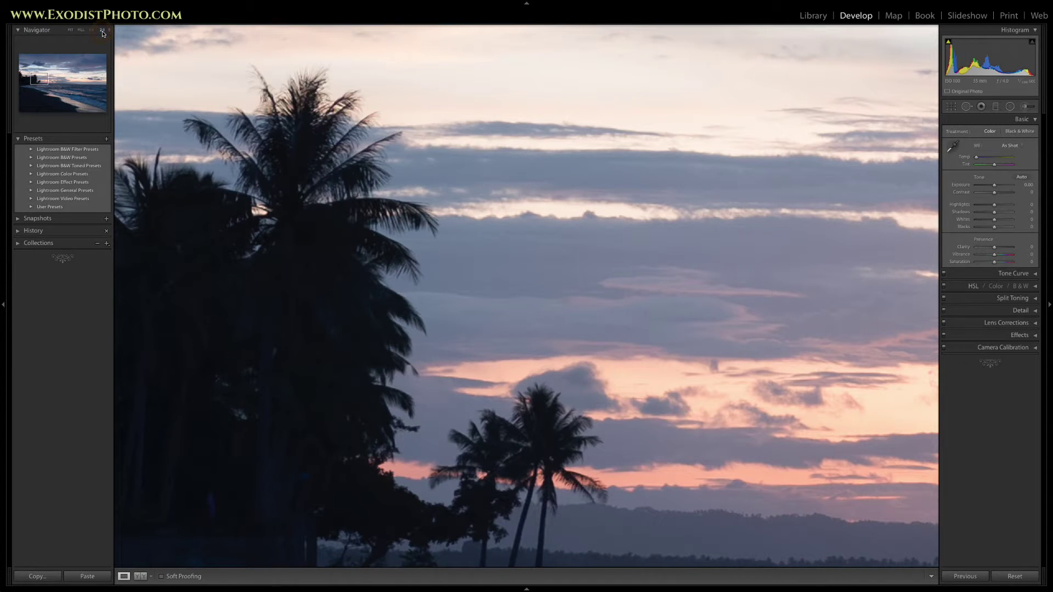
{"action": "left_click", "coordinate": [107, 32]}
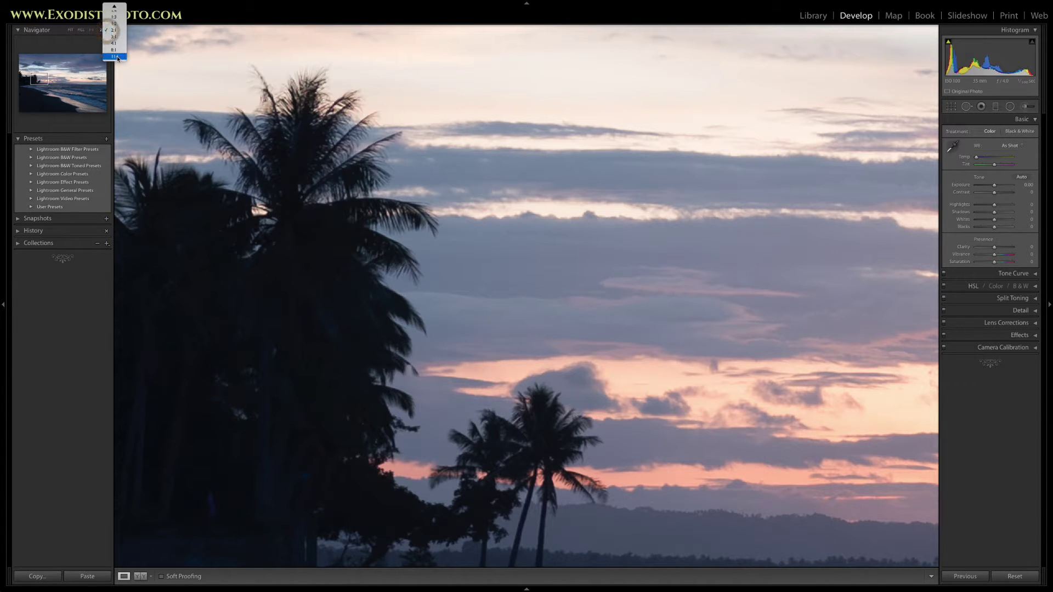
{"action": "left_click", "coordinate": [163, 106]}
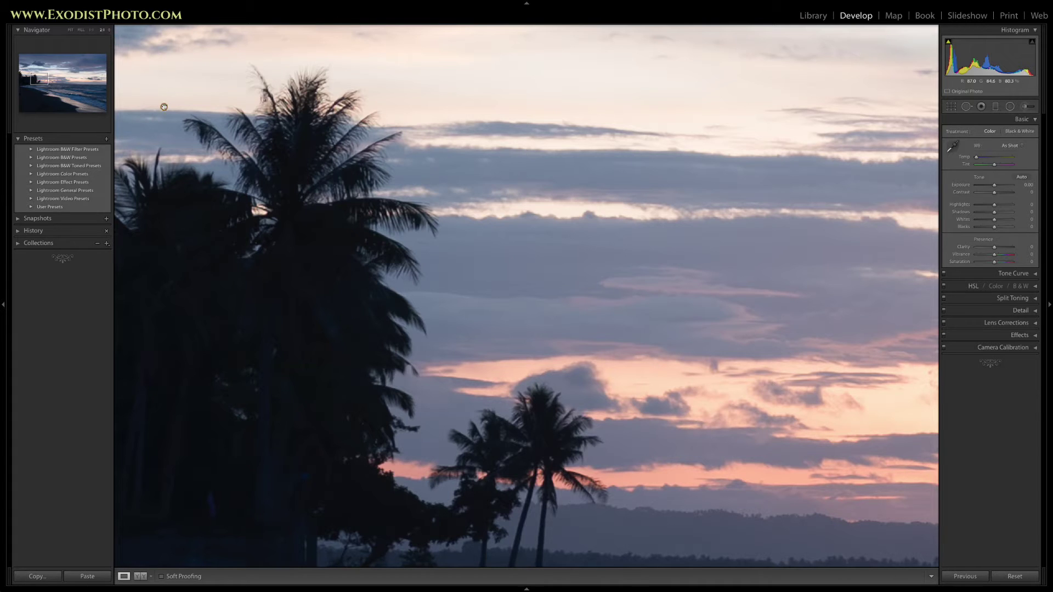
{"action": "left_click", "coordinate": [80, 31]}
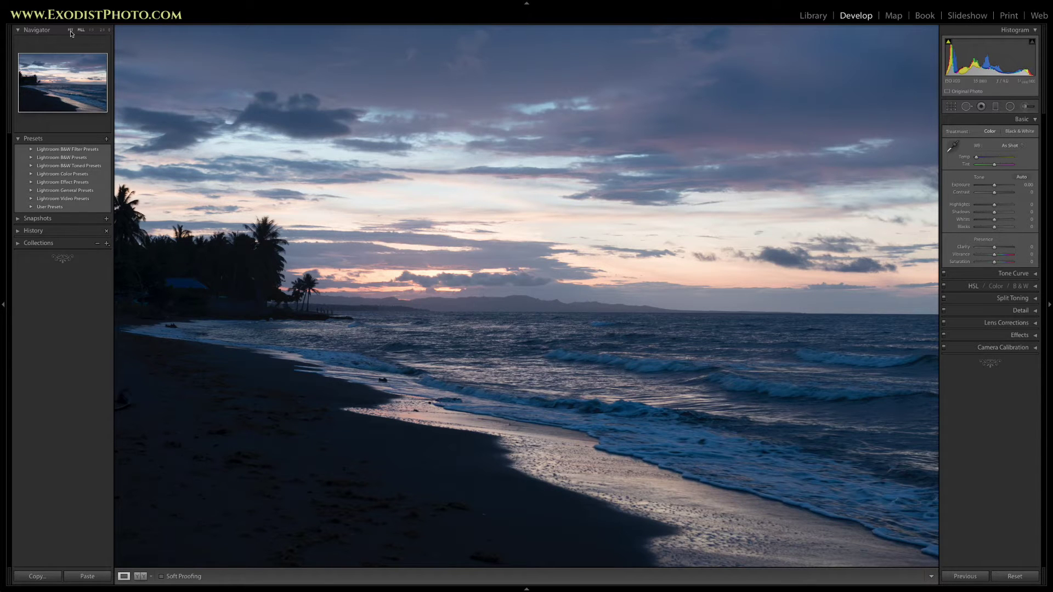
{"action": "left_click", "coordinate": [92, 31]}
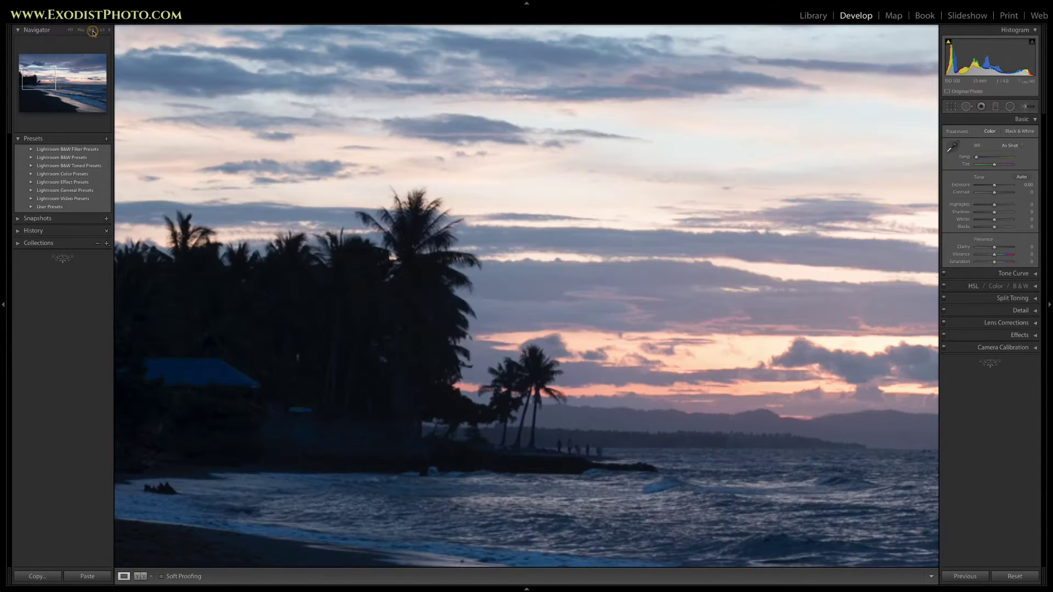
{"action": "left_click", "coordinate": [72, 31]}
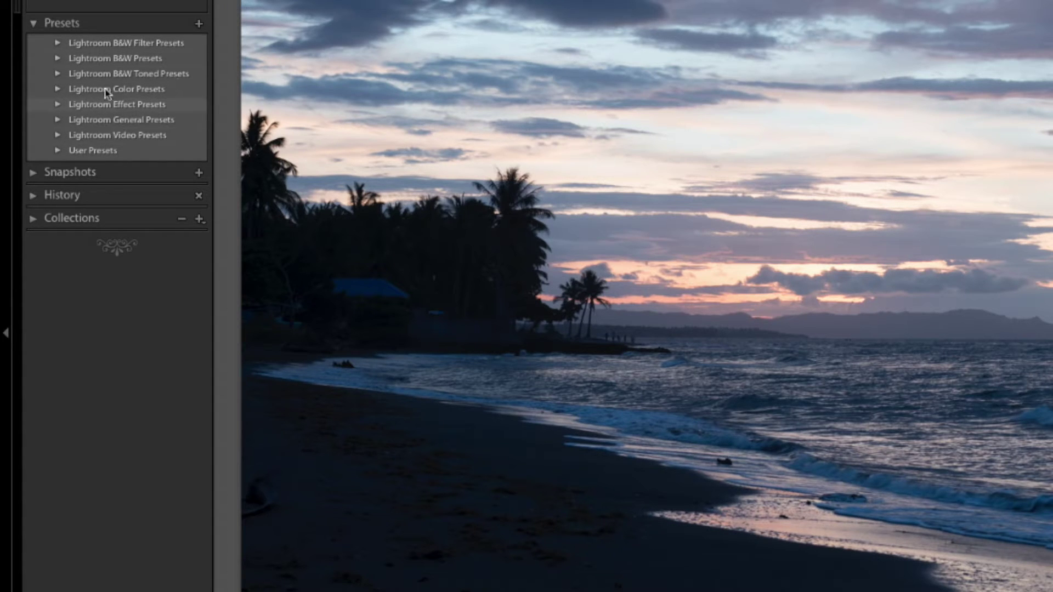
Examine the photo's saved snapshots and its recorded edit history
{"action": "left_click", "coordinate": [33, 173]}
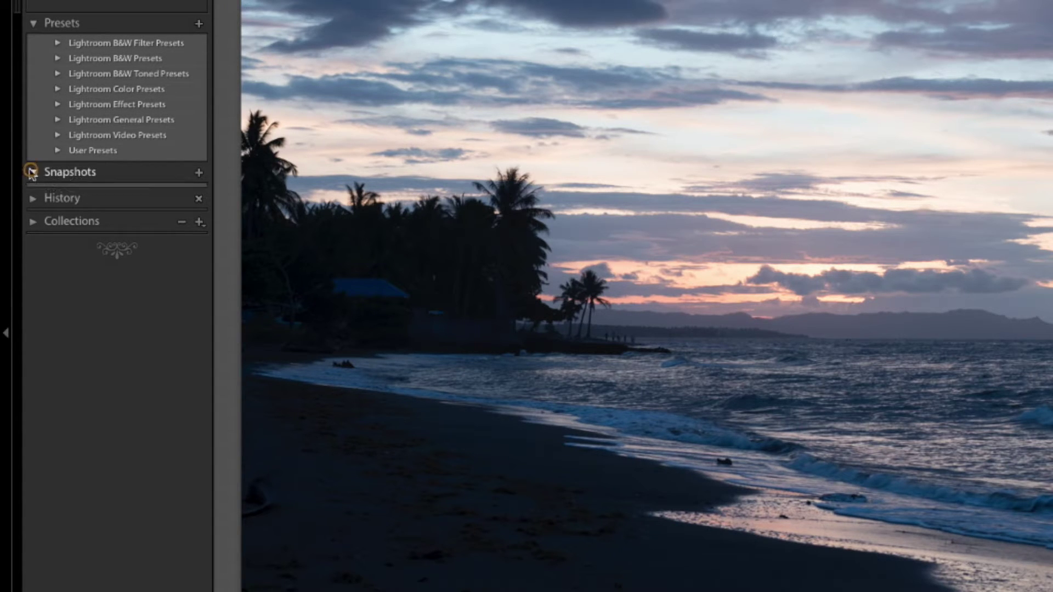
{"action": "left_click", "coordinate": [34, 174]}
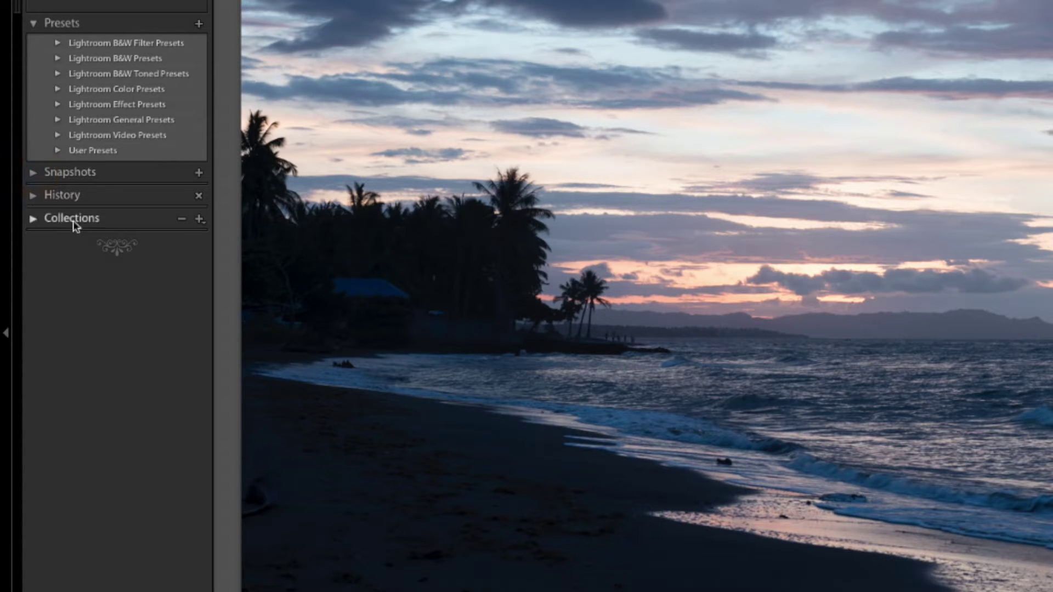
{"action": "left_click", "coordinate": [33, 197]}
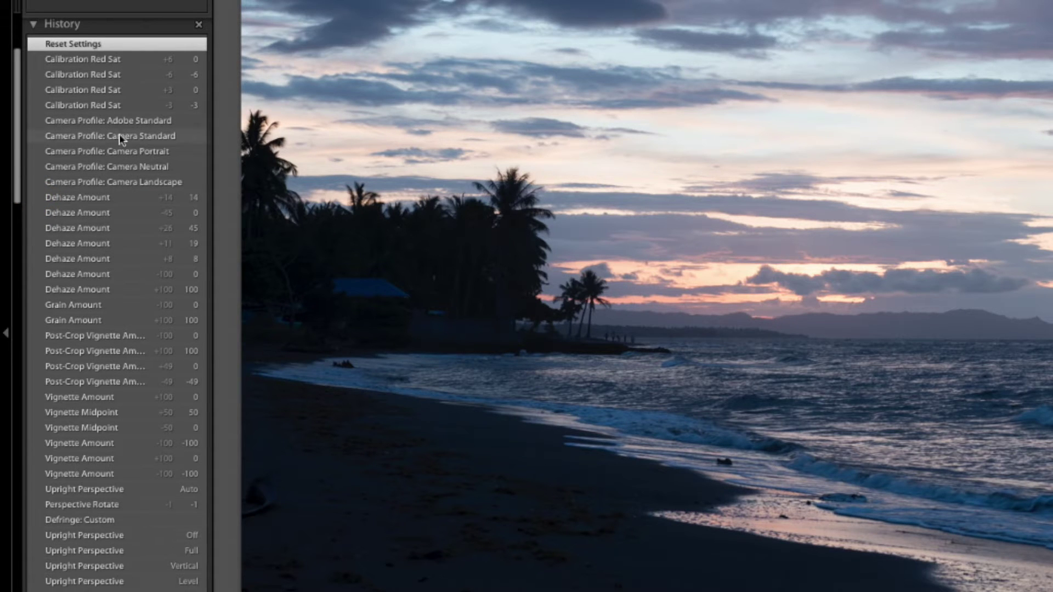
{"action": "scroll", "coordinate": [121, 137], "scroll_direction": "up", "scroll_amount": 5}
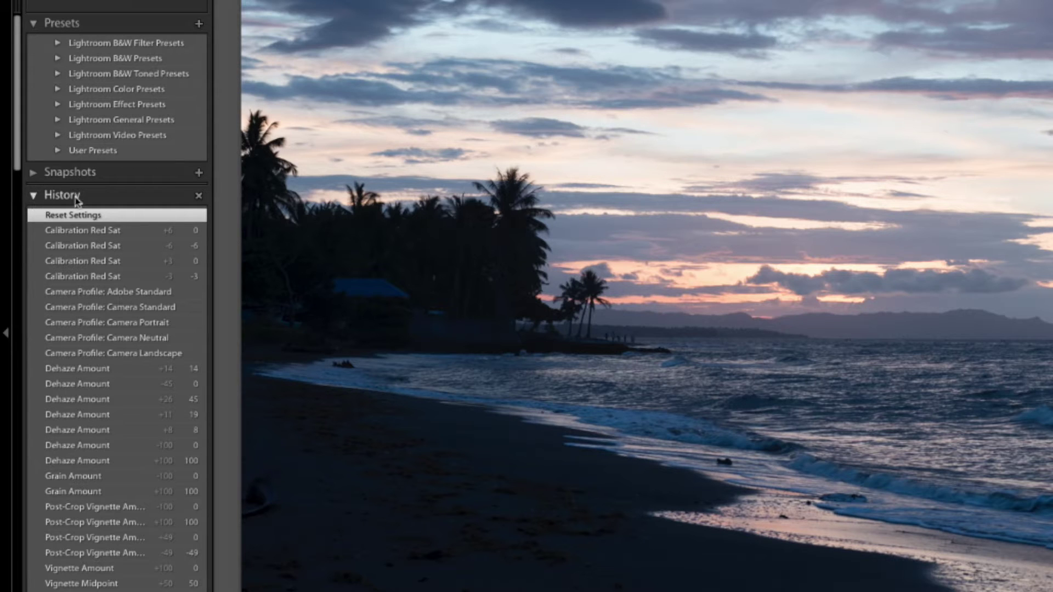
Clear the photo's entire edit history and look over the list of collections
{"action": "left_click", "coordinate": [198, 199]}
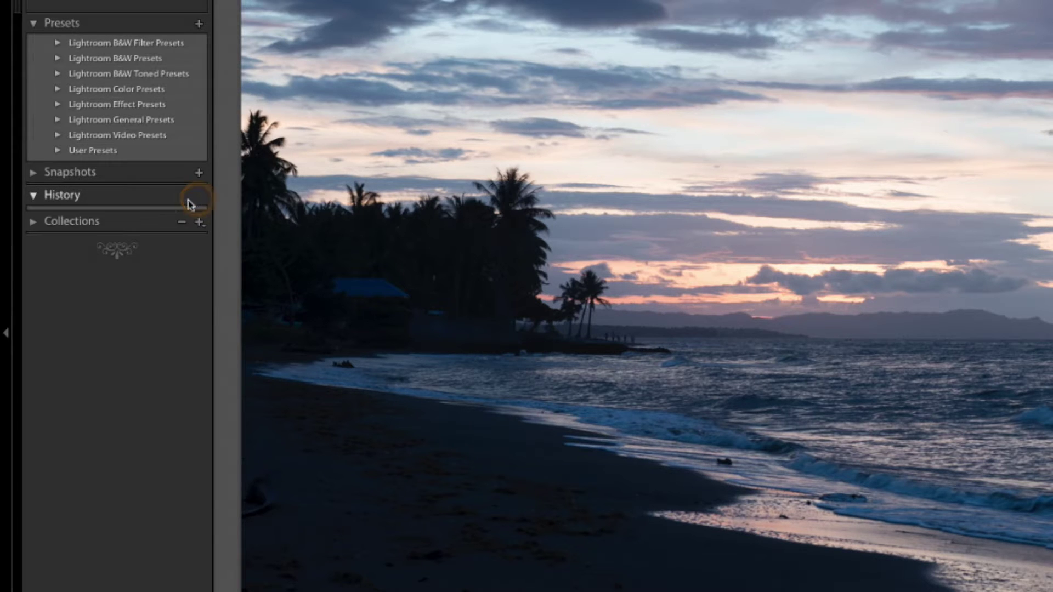
{"action": "left_click", "coordinate": [34, 197]}
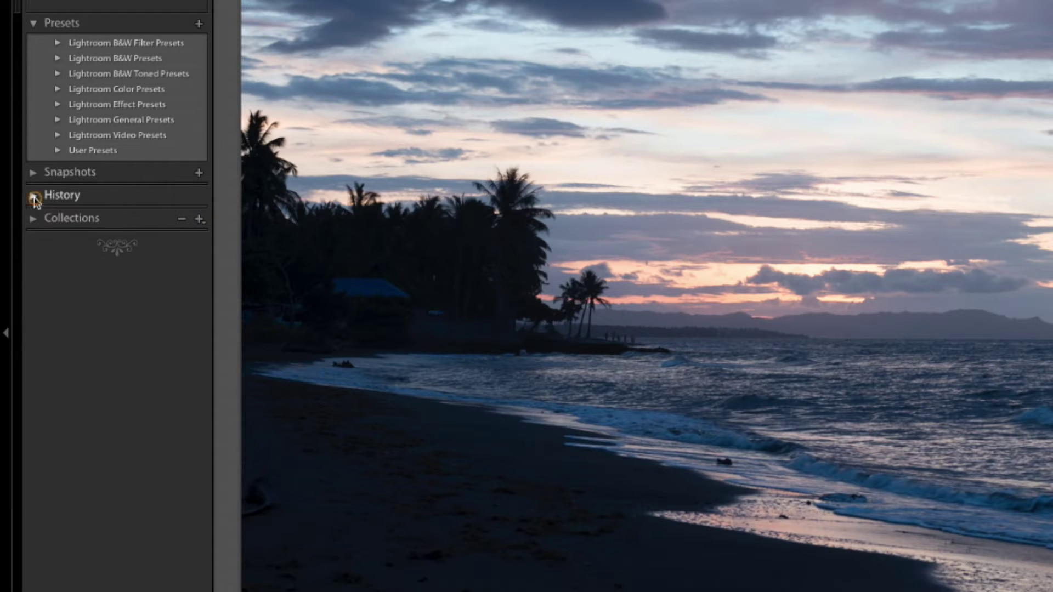
{"action": "left_click", "coordinate": [33, 219]}
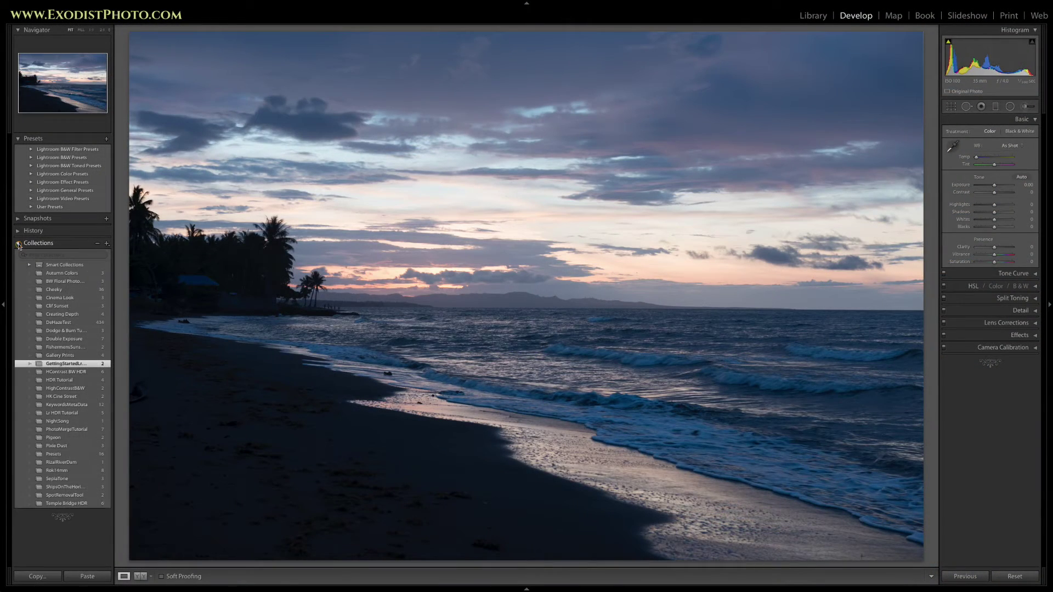
{"action": "left_click", "coordinate": [18, 244]}
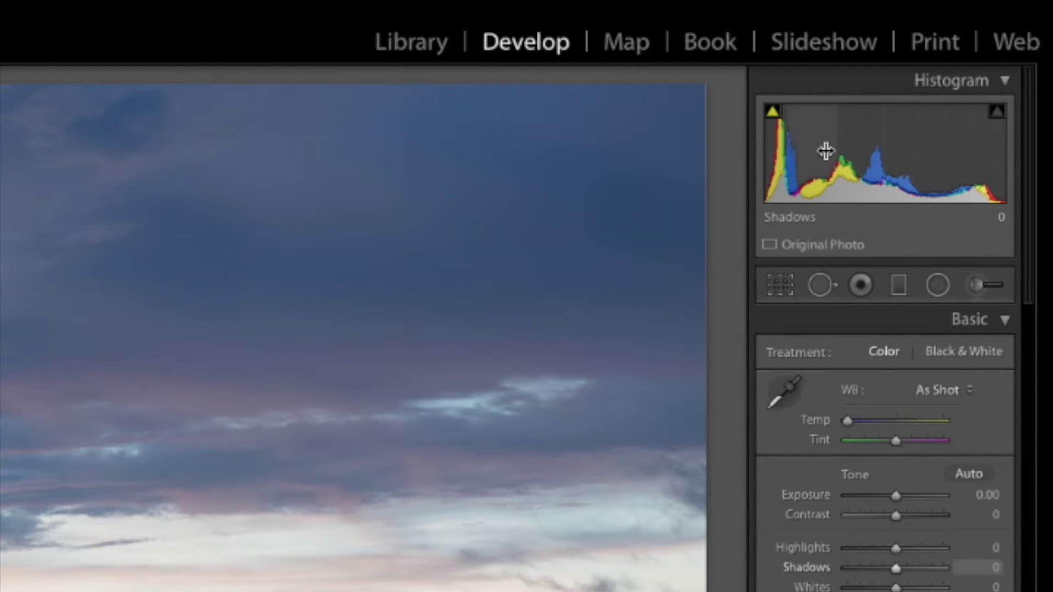
Raise Exposure to +0.26 directly on the histogram's midtone region
{"action": "mouse_move", "coordinate": [869, 159]}
{"action": "left_mouse_down"}
{"action": "mouse_move", "coordinate": [910, 159]}
{"action": "mouse_move", "coordinate": [863, 159]}
{"action": "mouse_move", "coordinate": [882, 159]}
{"action": "left_mouse_up"}
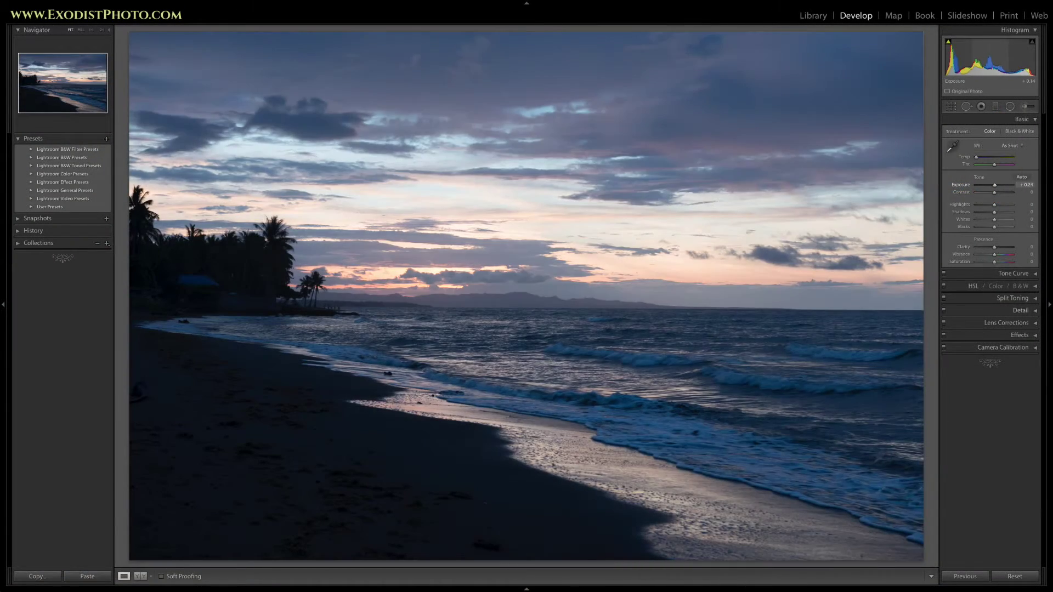
{"action": "left_click_drag", "start_coordinate": [987, 58], "coordinate": [990, 58]}
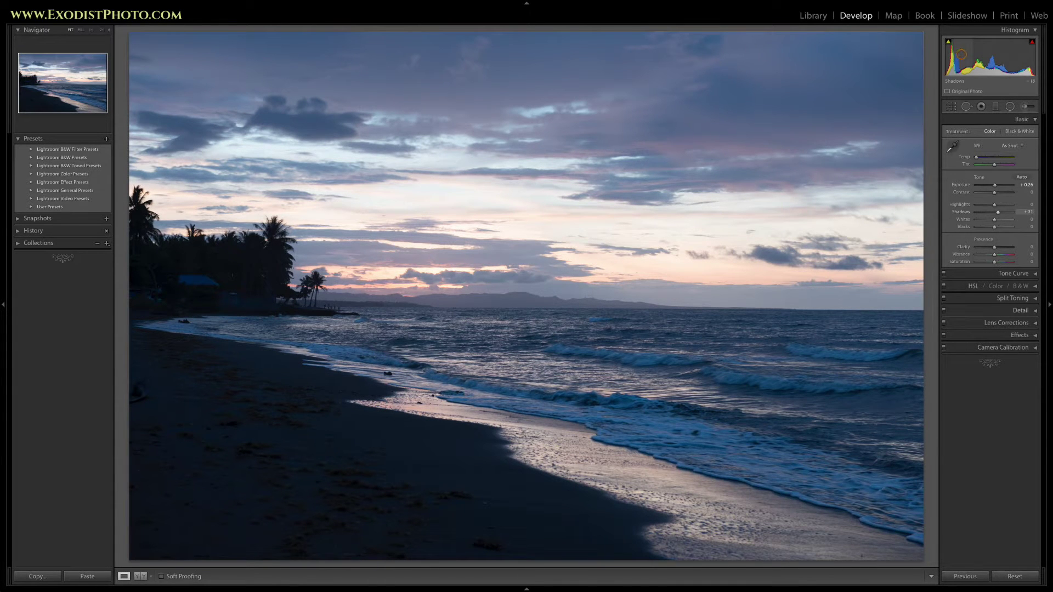
Adjust the histogram's tonal regions to Shadows +10, Highlights +12, Whites +12 and Blacks +57
{"action": "left_click_drag", "start_coordinate": [968, 57], "coordinate": [954, 55]}
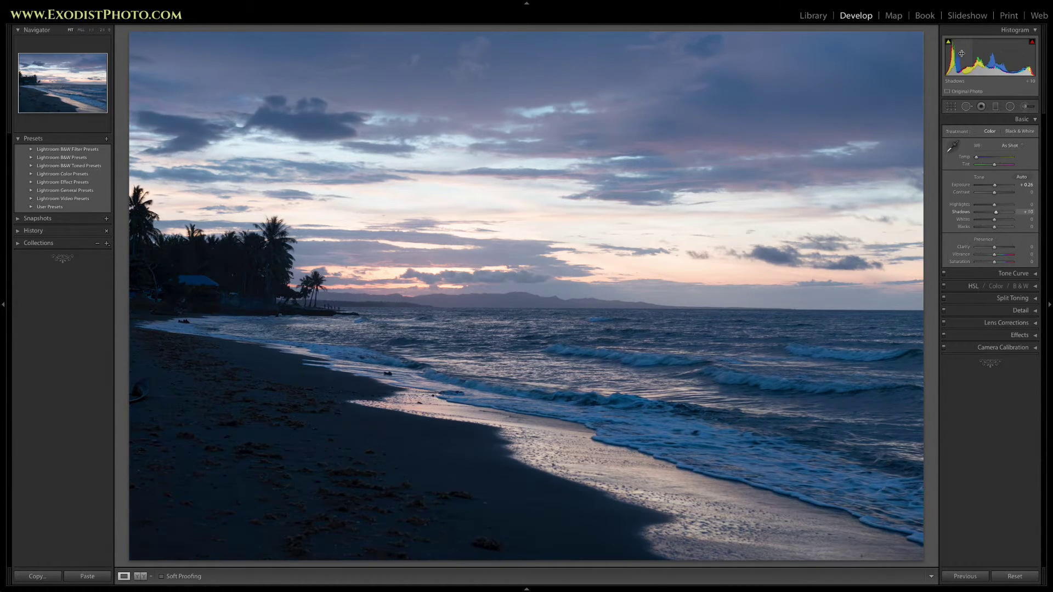
{"action": "left_click_drag", "start_coordinate": [1020, 58], "coordinate": [1022, 59]}
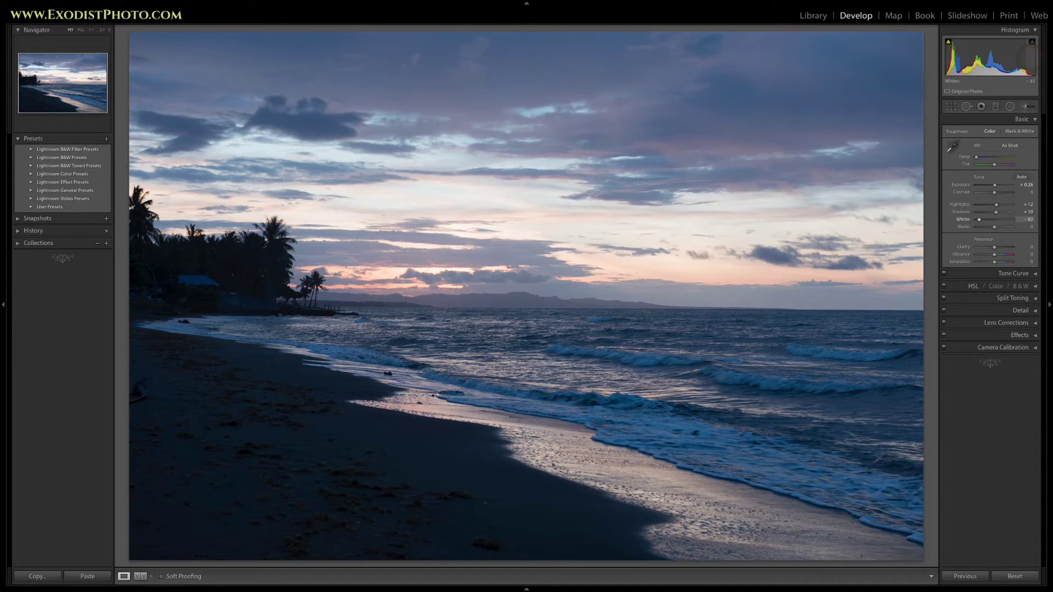
{"action": "left_click_drag", "start_coordinate": [1029, 58], "coordinate": [1030, 58]}
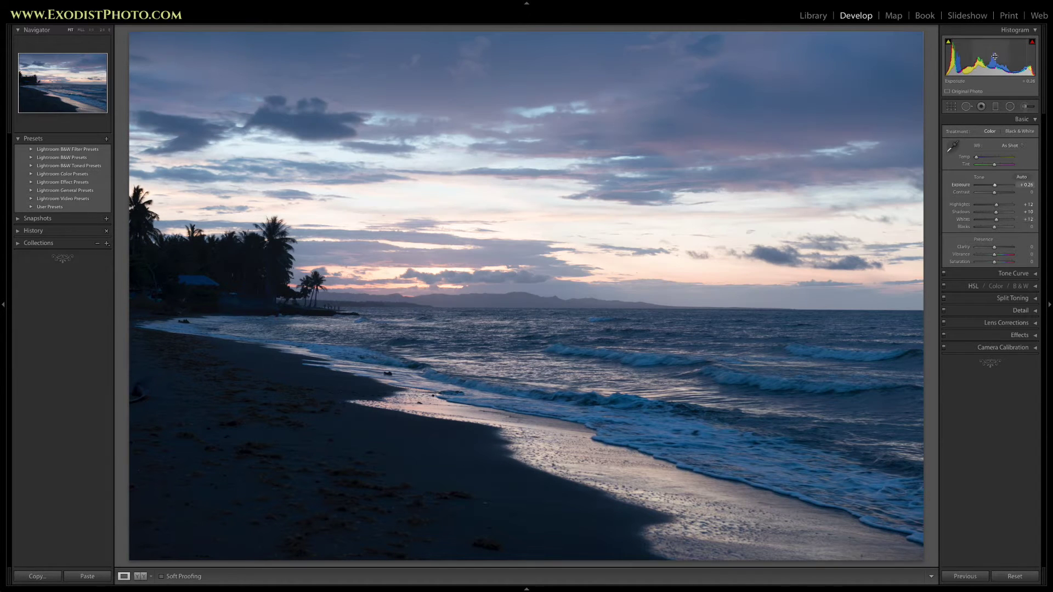
{"action": "left_click_drag", "start_coordinate": [948, 57], "coordinate": [957, 57]}
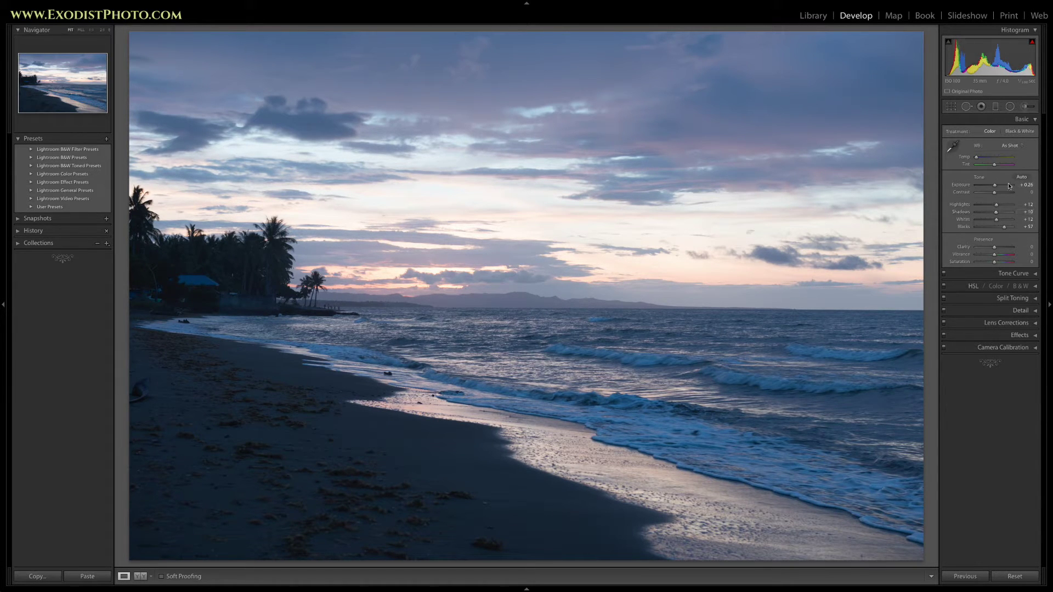
Reset Highlights, Shadows, Whites and Blacks to 0, keeping the Exposure adjustment
{"action": "double_click", "coordinate": [960, 211]}
{"action": "double_click", "coordinate": [962, 219]}
{"action": "double_click", "coordinate": [962, 227]}
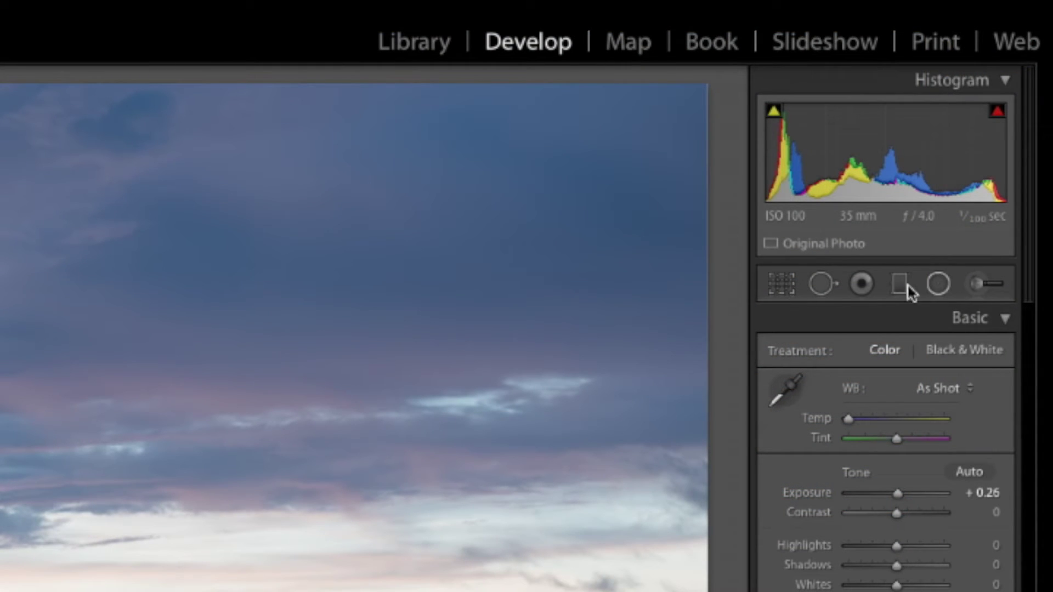
Check the Smart Preview option for the original photo and cancel without building one
{"action": "left_click", "coordinate": [839, 246]}
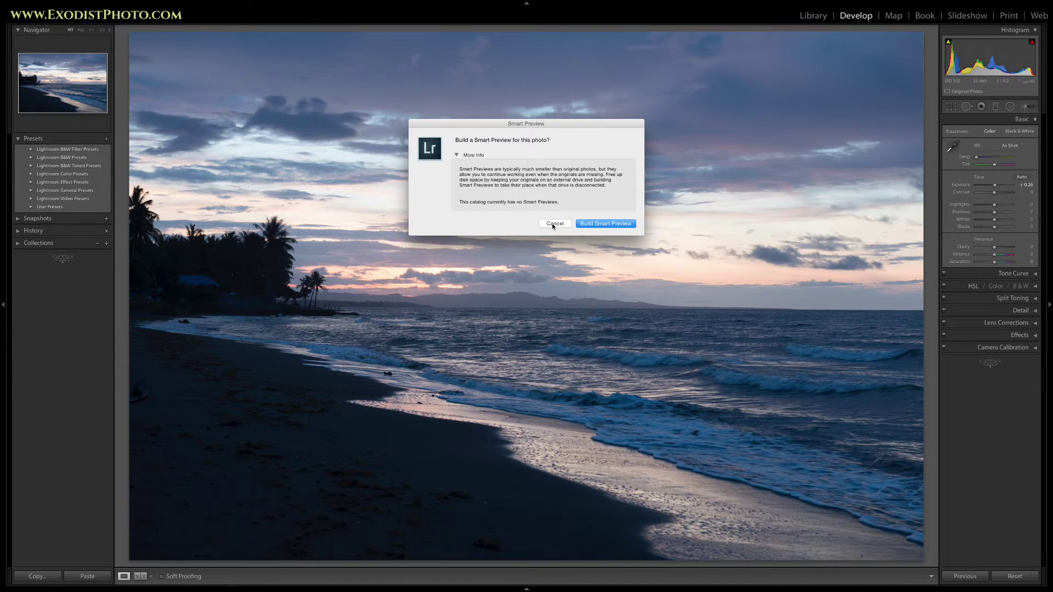
{"action": "left_click", "coordinate": [553, 224]}
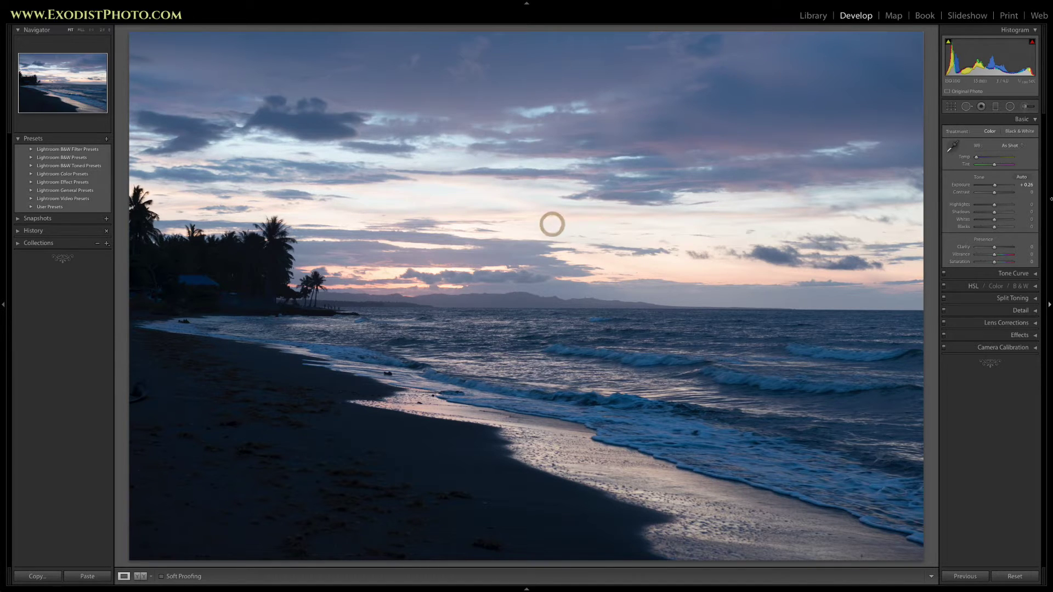
Try to crop the photo to the central sky and horizon with a freely drawn frame at the Original aspect
{"action": "left_click", "coordinate": [951, 107]}
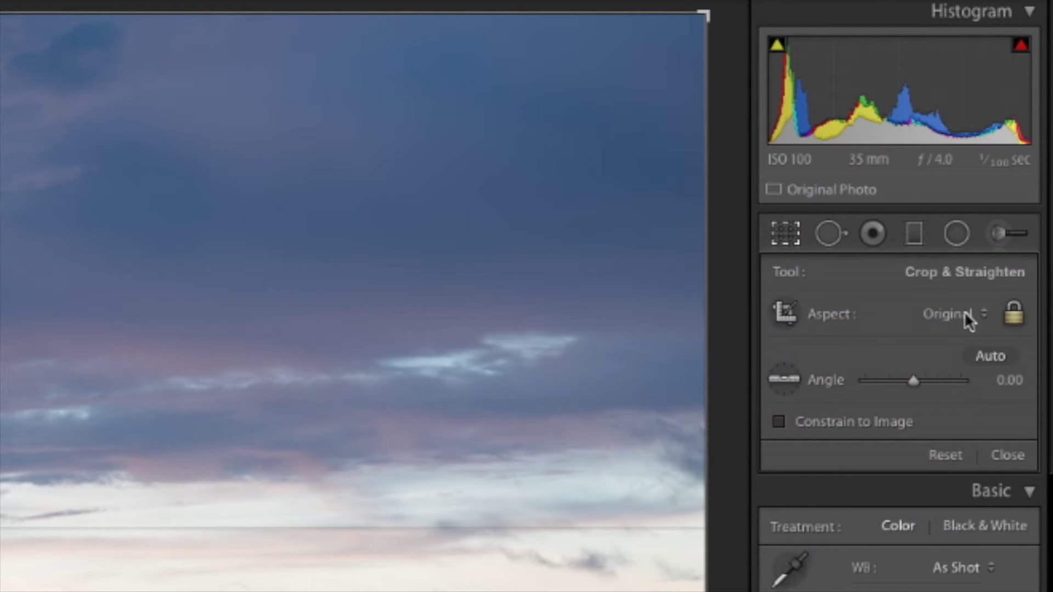
{"action": "left_click", "coordinate": [794, 313]}
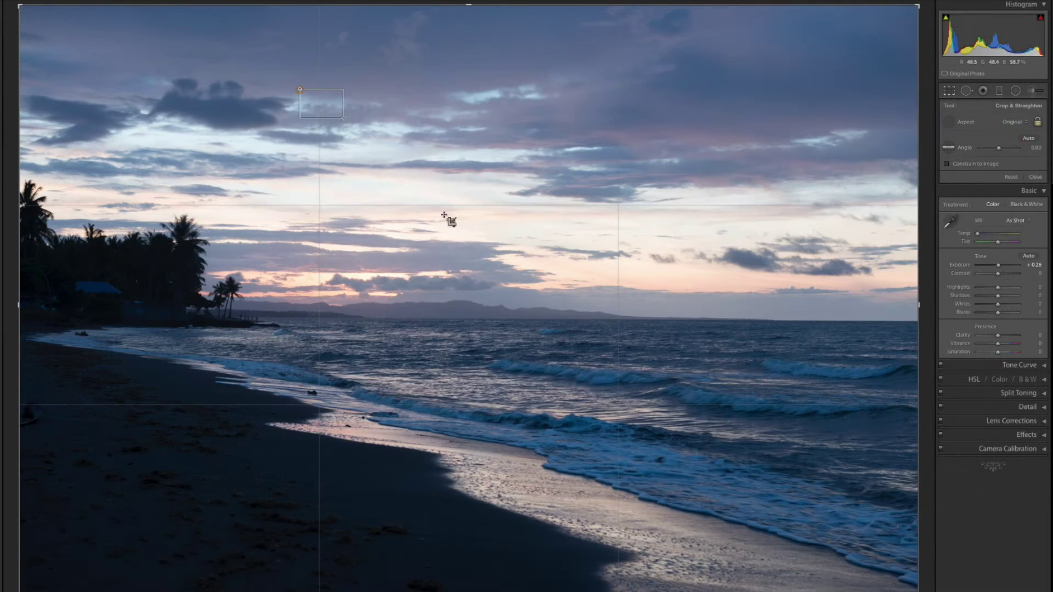
{"action": "left_click_drag", "start_coordinate": [298, 89], "coordinate": [696, 356]}
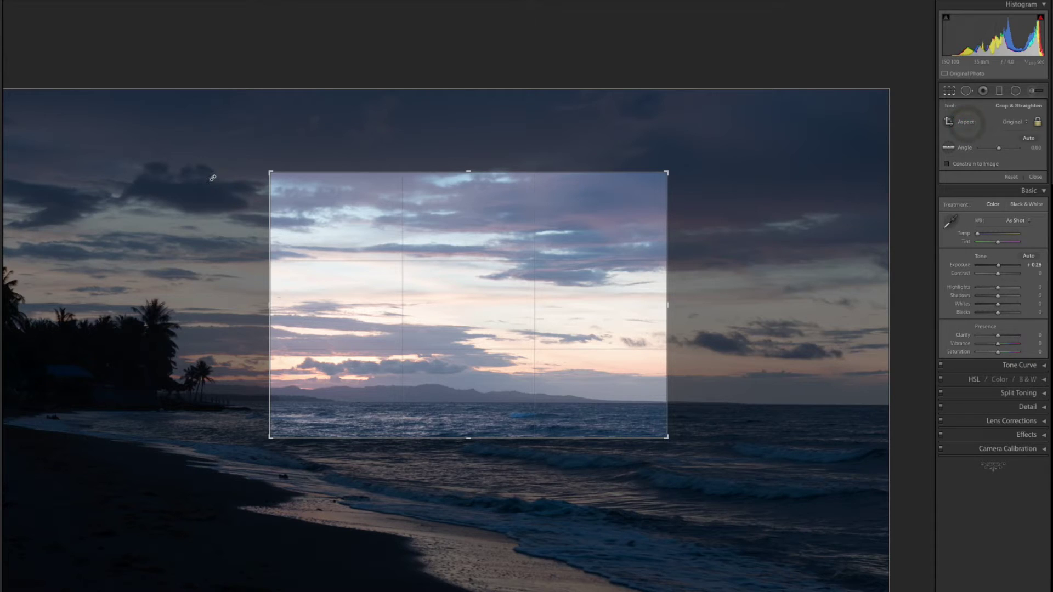
{"action": "key", "text": "Escape"}
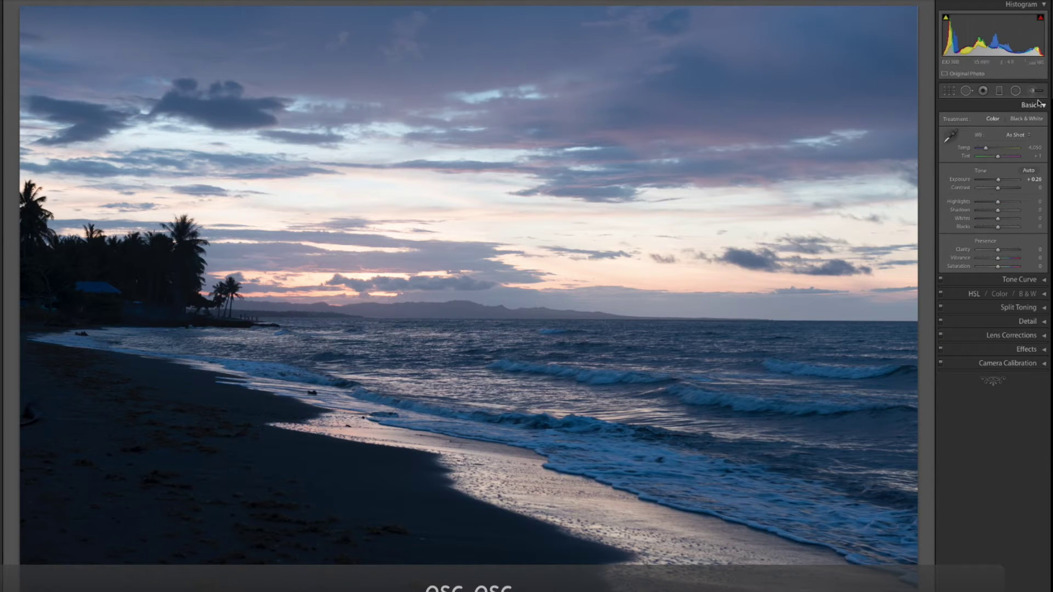
Straighten the photo along the sea horizon with the Crop tool's Straighten ruler
{"action": "left_click", "coordinate": [953, 91]}
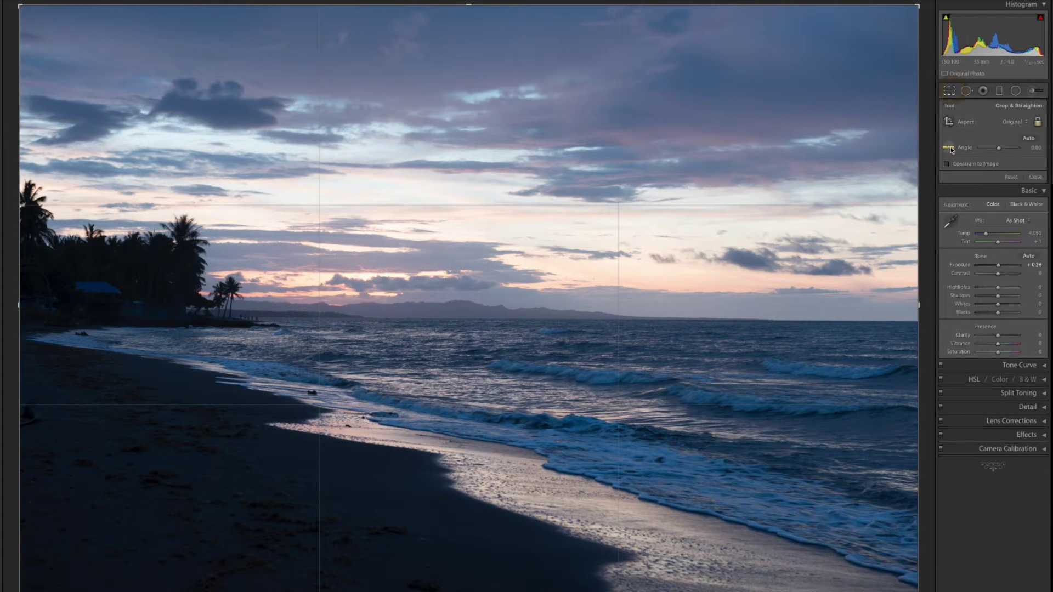
{"action": "left_click", "coordinate": [949, 148]}
{"action": "left_click_drag", "start_coordinate": [371, 317], "coordinate": [903, 321]}
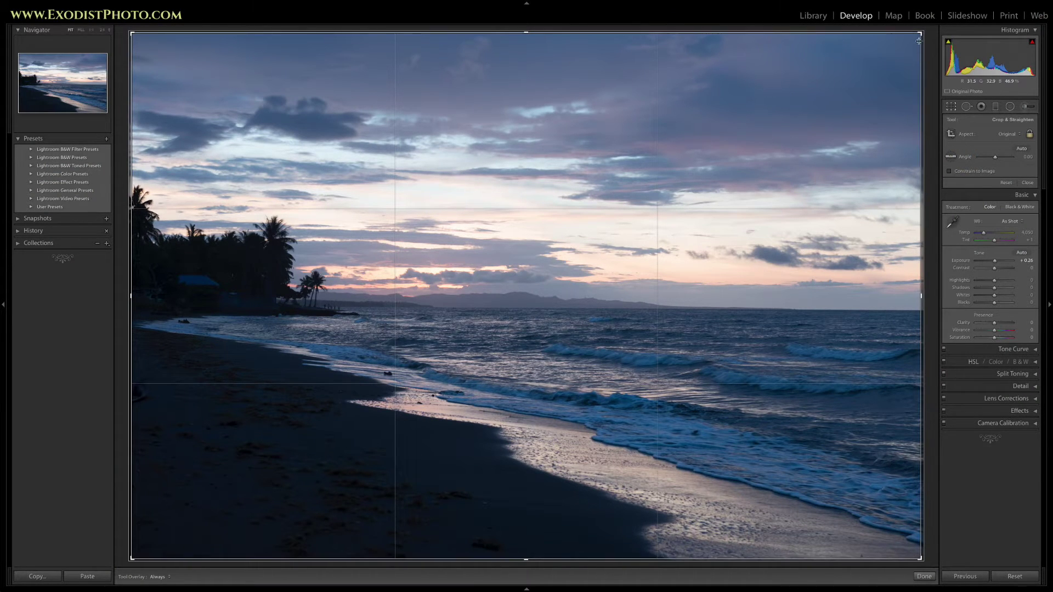
{"action": "left_click_drag", "start_coordinate": [919, 36], "coordinate": [921, 32]}
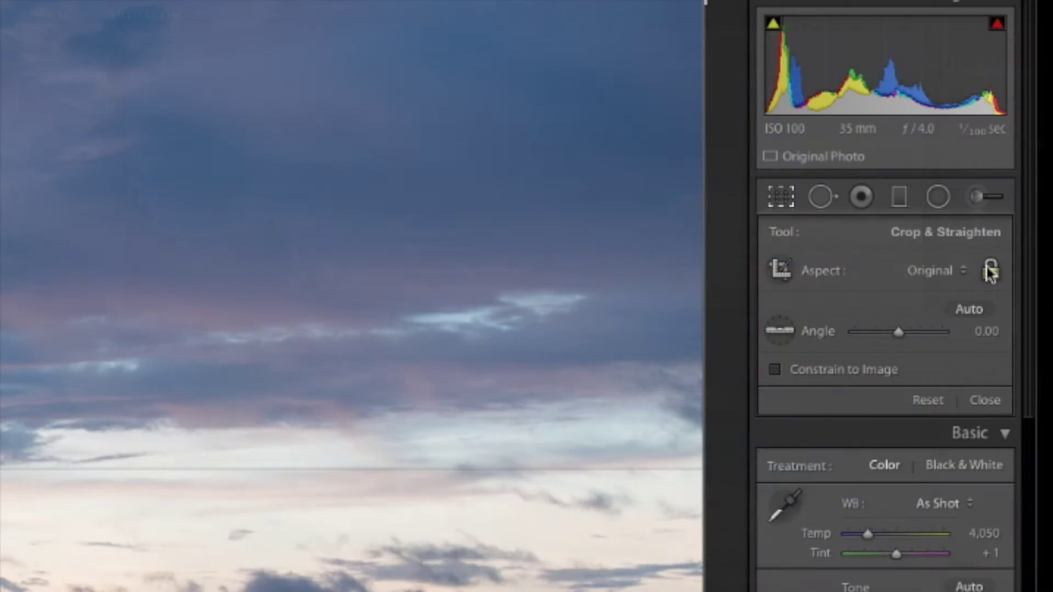
Toggle the crop aspect lock while keeping the Original aspect
{"action": "left_click", "coordinate": [991, 270]}
{"action": "left_click", "coordinate": [994, 272]}
{"action": "left_click", "coordinate": [989, 270]}
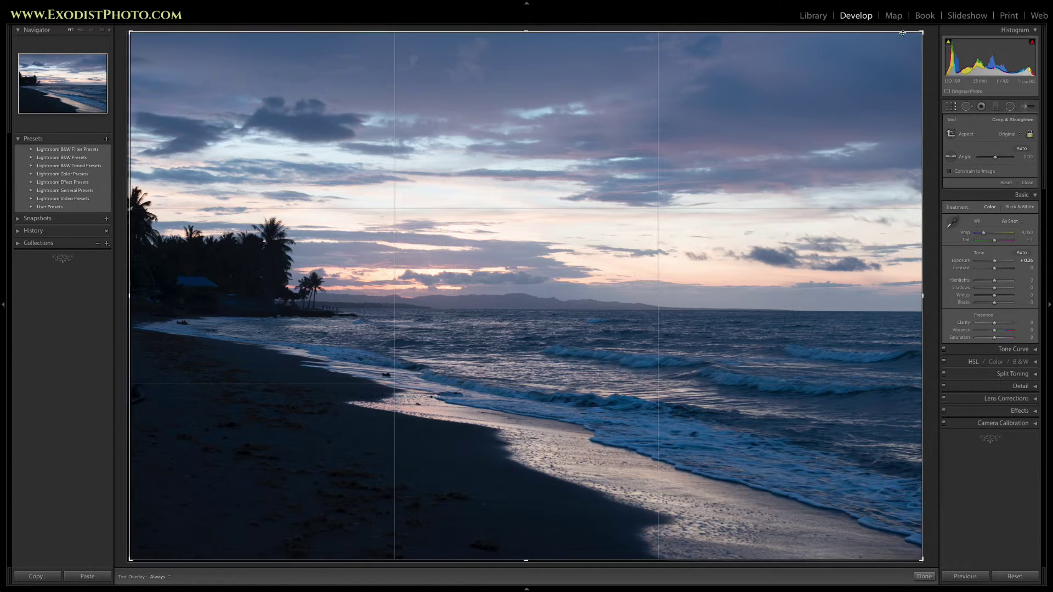
Try narrowing the crop frame inward from the open-sea side of the photo, and reset the crop
{"action": "mouse_move", "coordinate": [526, 32]}
{"action": "left_mouse_down"}
{"action": "mouse_move", "coordinate": [527, 108]}
{"action": "mouse_move", "coordinate": [534, 32]}
{"action": "left_mouse_up"}
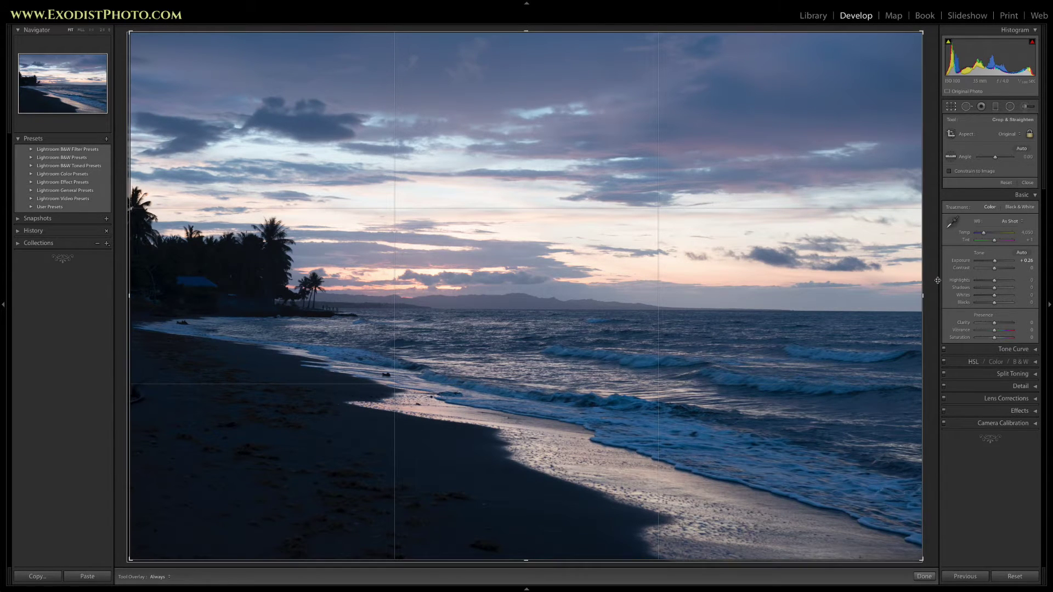
{"action": "mouse_move", "coordinate": [921, 34]}
{"action": "left_mouse_down"}
{"action": "mouse_move", "coordinate": [841, 82]}
{"action": "mouse_move", "coordinate": [921, 32]}
{"action": "left_mouse_up"}
{"action": "mouse_move", "coordinate": [922, 296]}
{"action": "left_mouse_down"}
{"action": "mouse_move", "coordinate": [881, 299]}
{"action": "mouse_move", "coordinate": [926, 305]}
{"action": "left_mouse_up"}
{"action": "left_click_drag", "start_coordinate": [922, 293], "coordinate": [854, 300]}
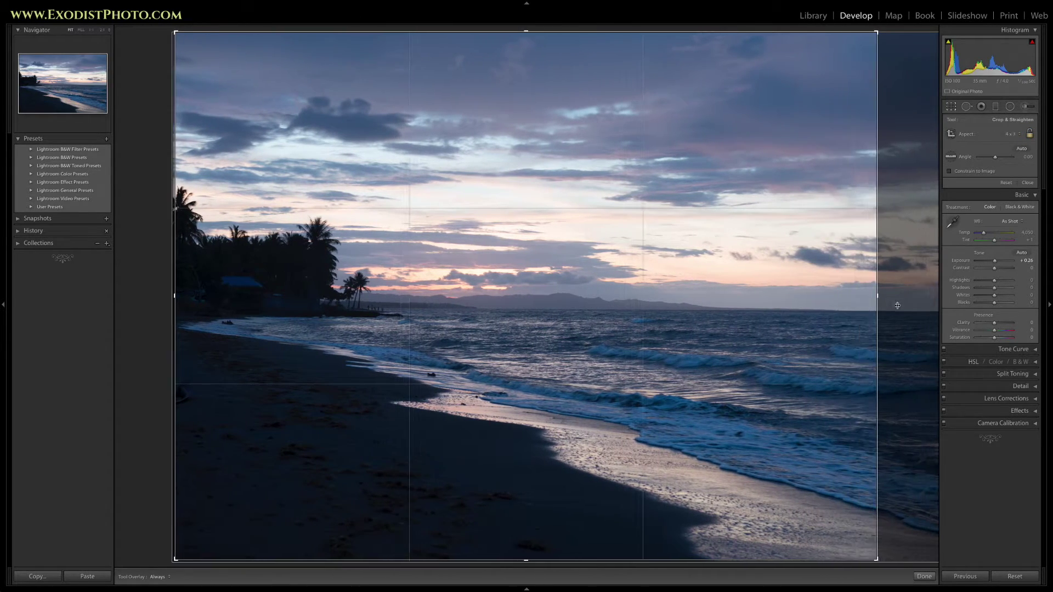
{"action": "key", "text": "ctrl+alt+r"}
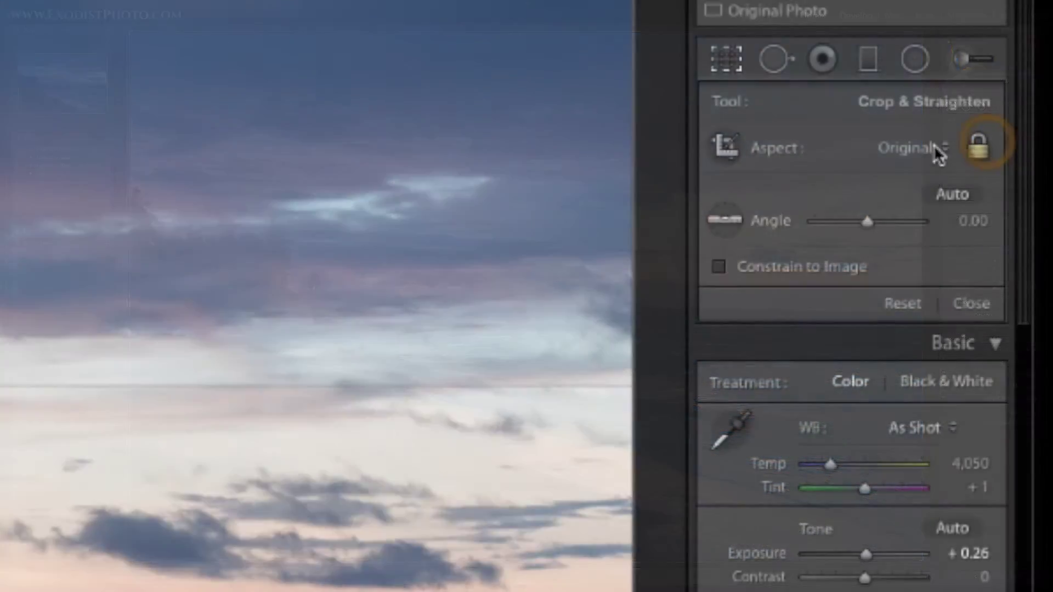
Set the crop aspect to 16 x 9 and reposition the beach photo within the frame
{"action": "left_click", "coordinate": [1015, 132]}
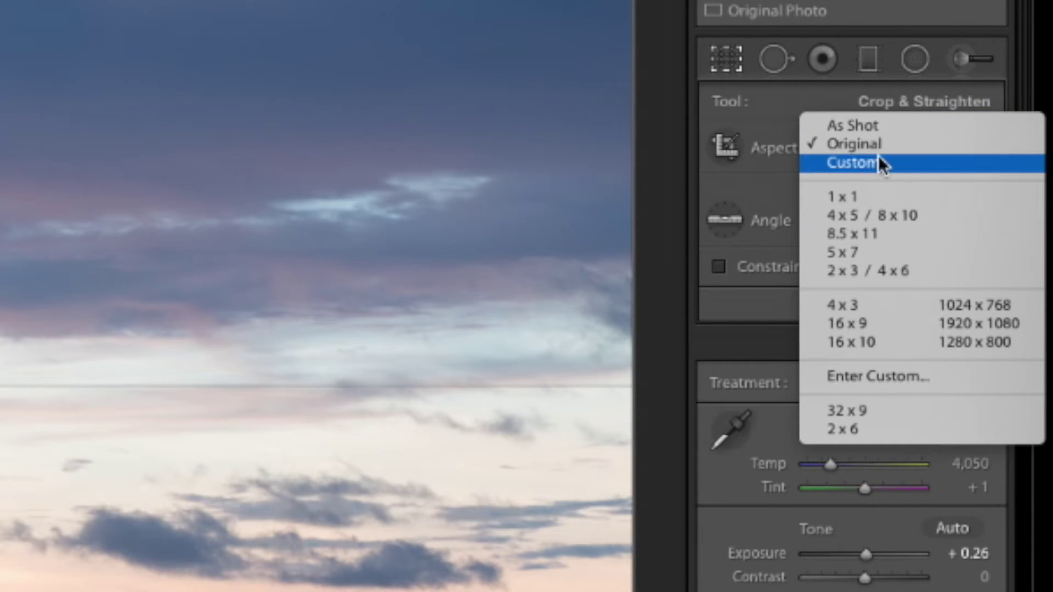
{"action": "left_click", "coordinate": [876, 326]}
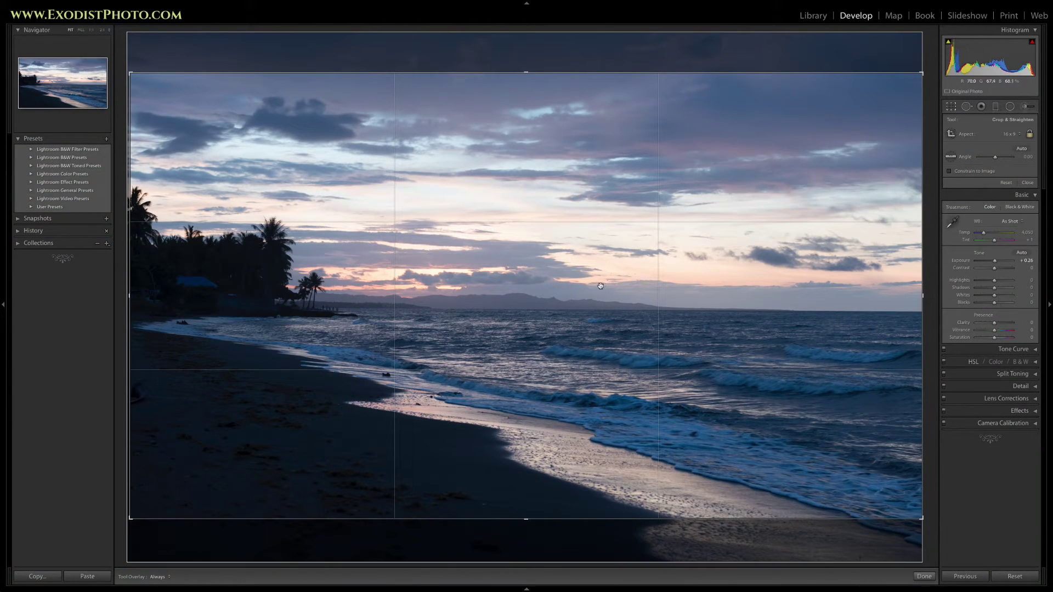
{"action": "left_click_drag", "start_coordinate": [593, 288], "coordinate": [617, 319]}
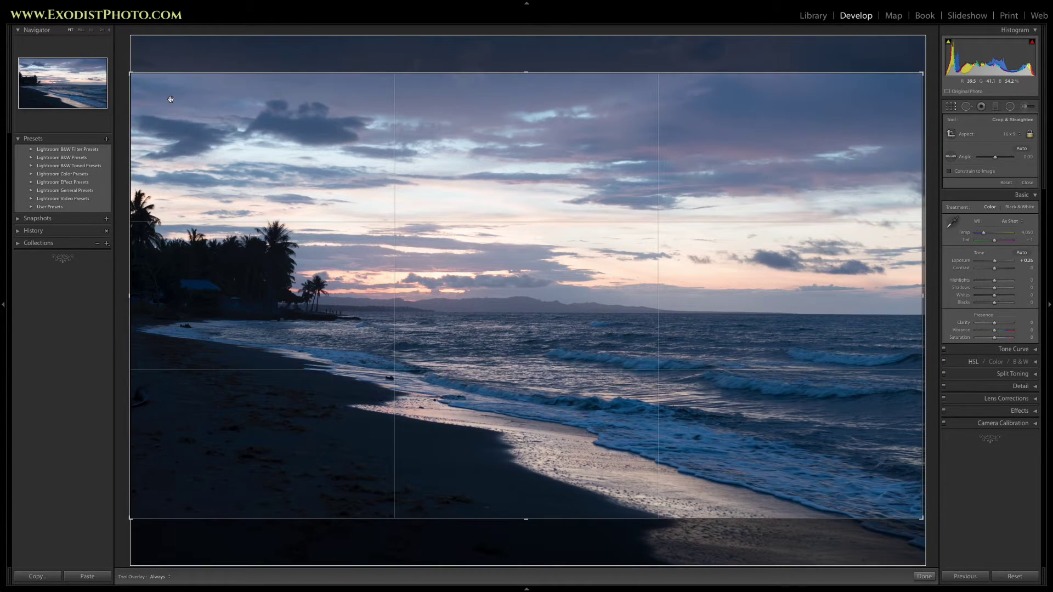
{"action": "mouse_move", "coordinate": [132, 75]}
{"action": "left_mouse_down"}
{"action": "mouse_move", "coordinate": [272, 153]}
{"action": "mouse_move", "coordinate": [131, 73]}
{"action": "left_mouse_up"}
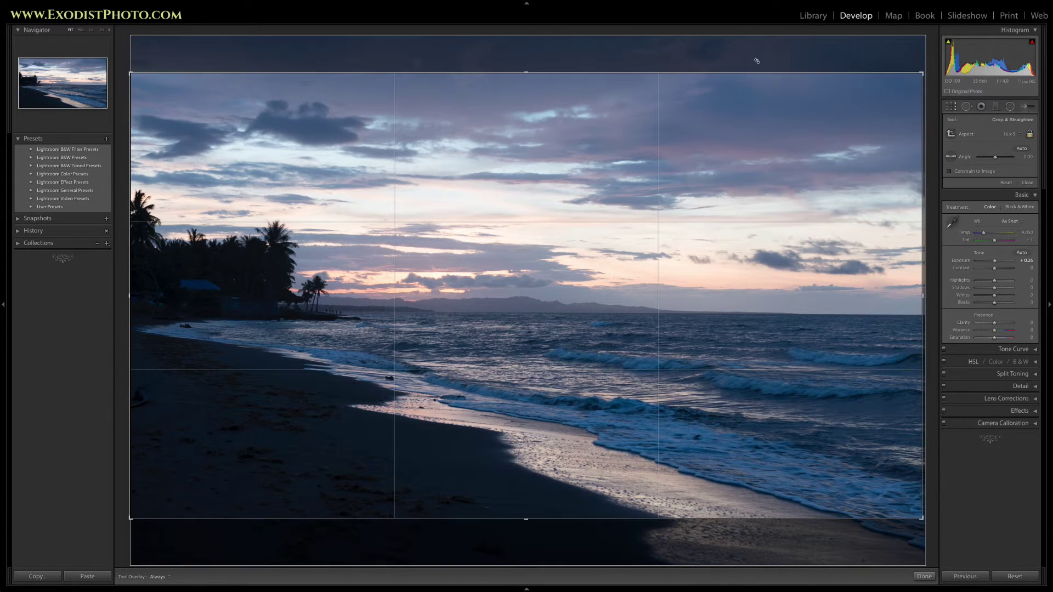
Try the 4 x 5 / 8 x 10 crop aspect, and set the aspect to As Shot
{"action": "left_click", "coordinate": [1010, 134]}
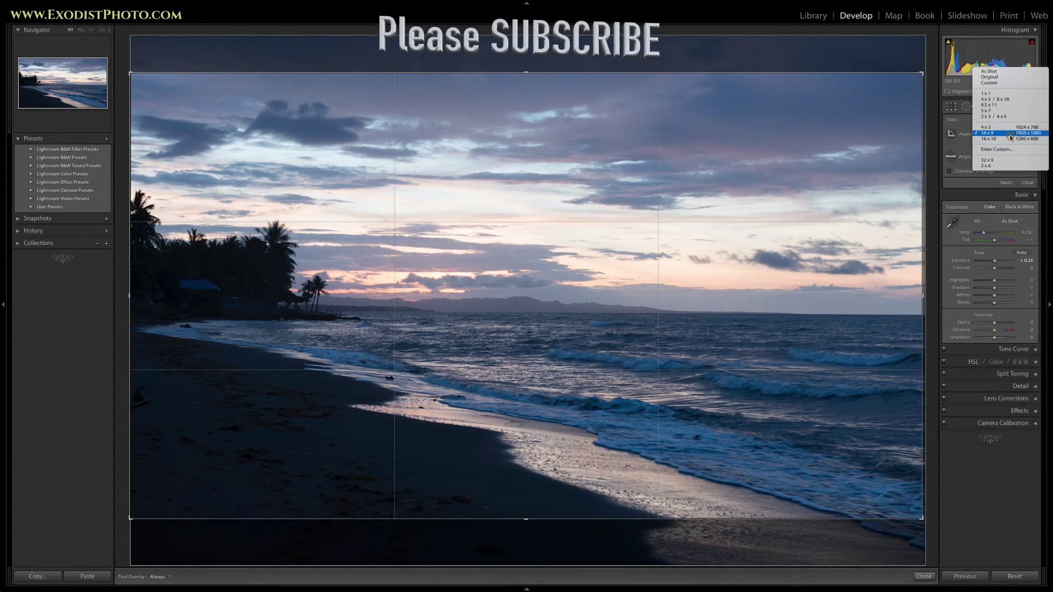
{"action": "left_click", "coordinate": [1005, 102]}
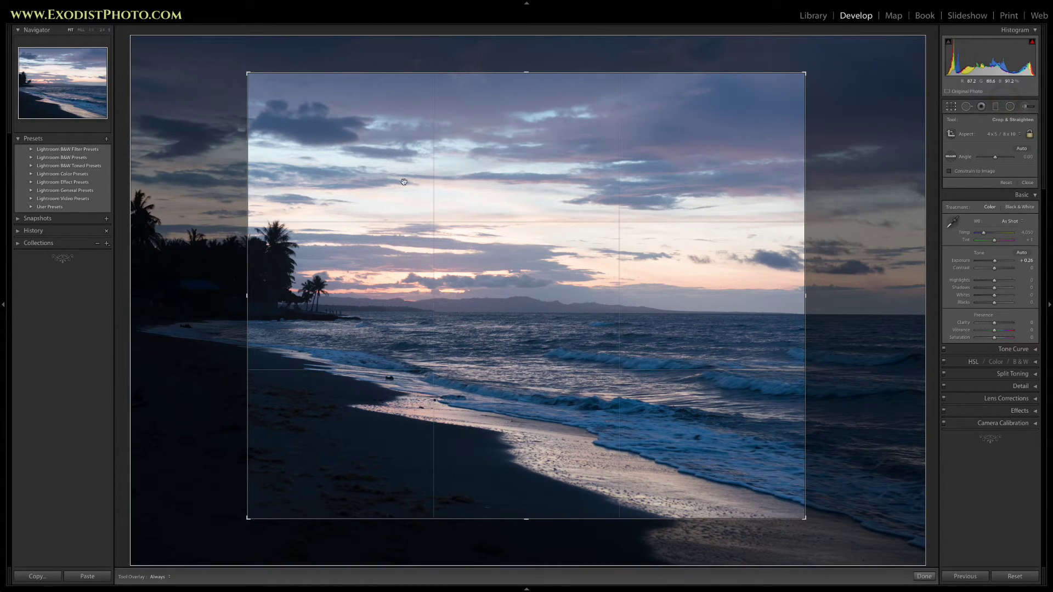
{"action": "left_click", "coordinate": [1017, 136]}
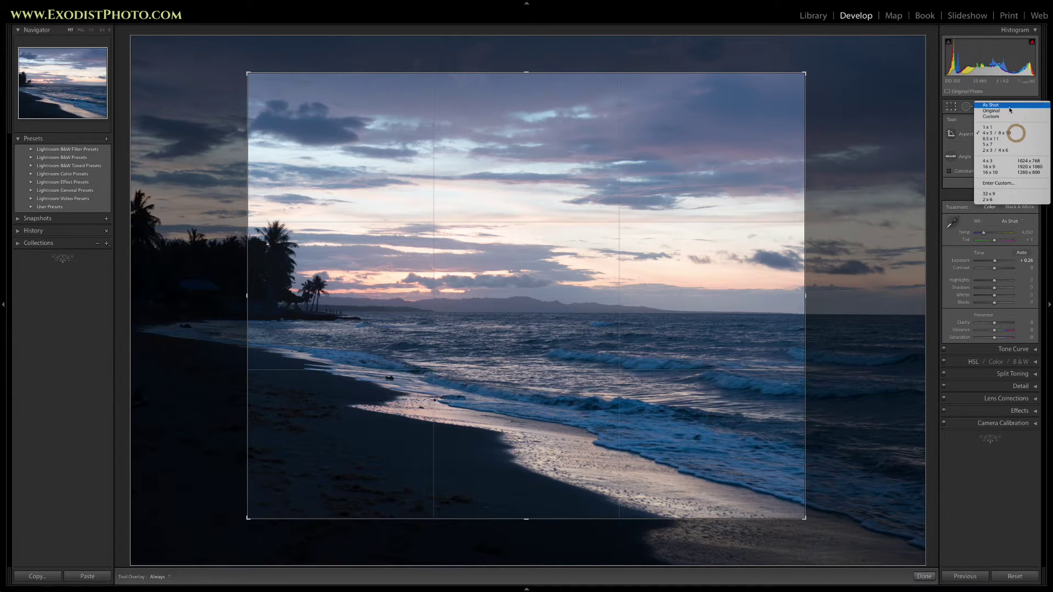
{"action": "left_click", "coordinate": [1010, 109]}
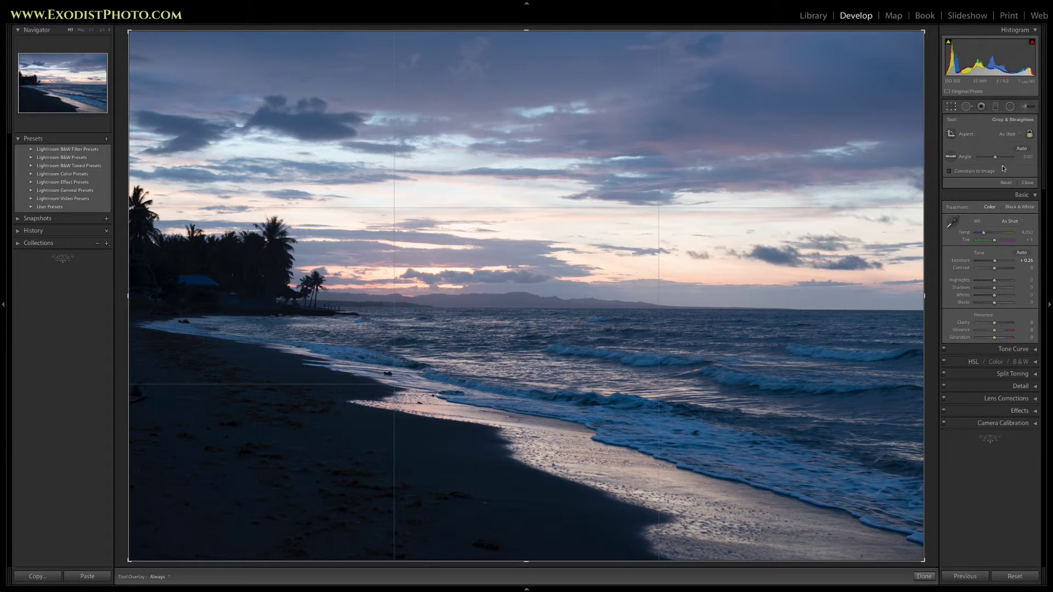
Remove the dark object at the water's edge with a smaller Spot Removal brush, sampling from the nearby wet shore
{"action": "left_click", "coordinate": [966, 106]}
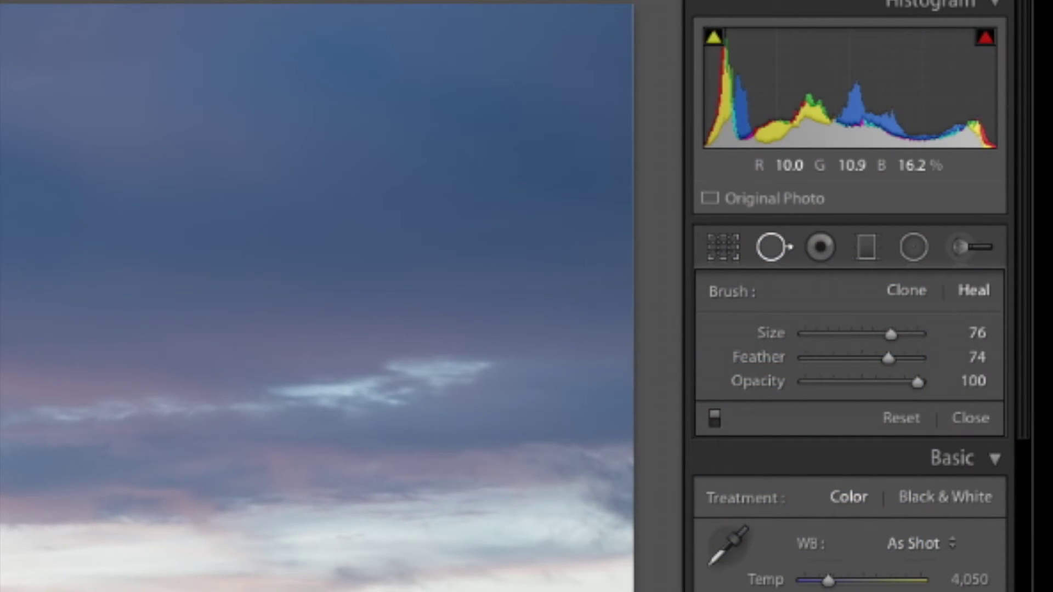
{"action": "key", "text": "bracketleft"}
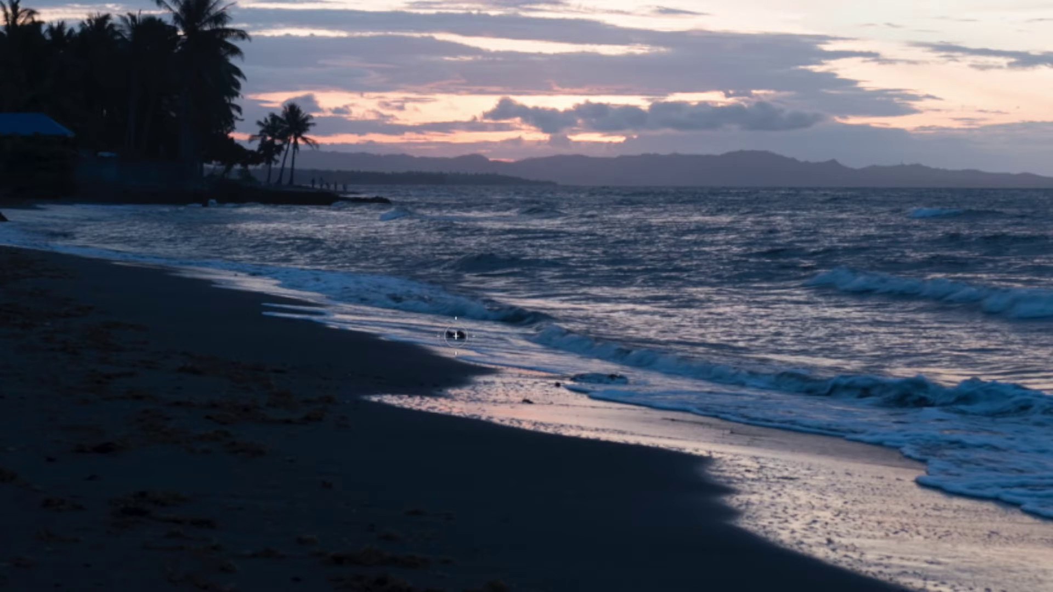
{"action": "left_click", "coordinate": [454, 334]}
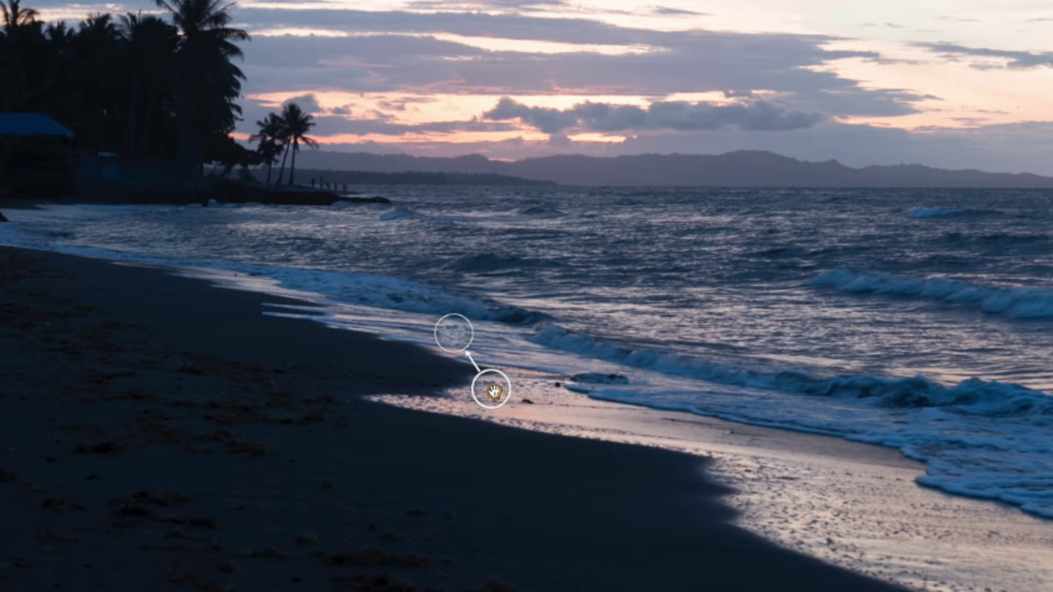
{"action": "left_click", "coordinate": [503, 354]}
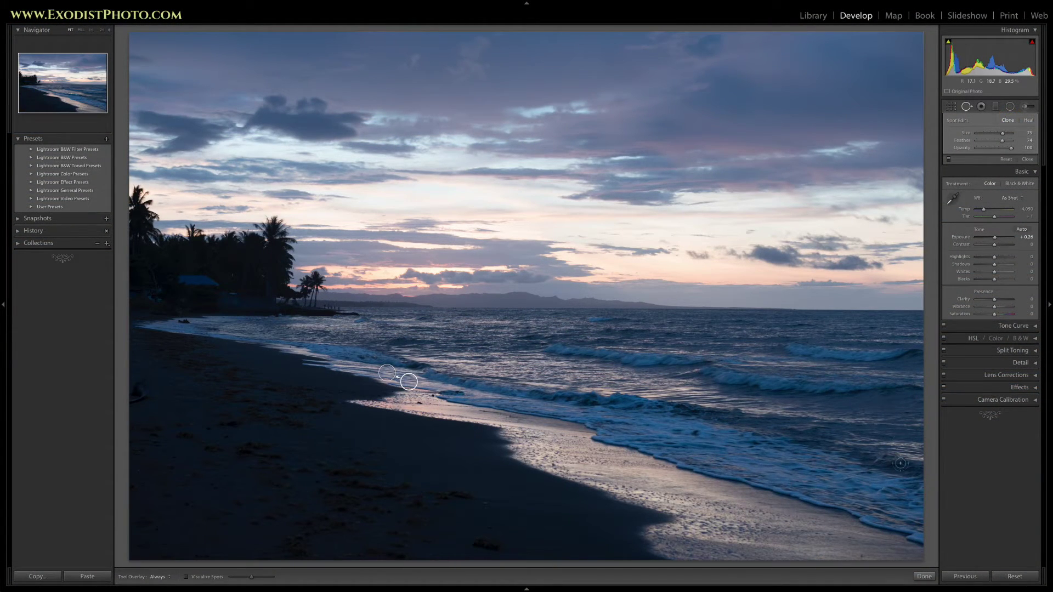
{"action": "left_click", "coordinate": [923, 576]}
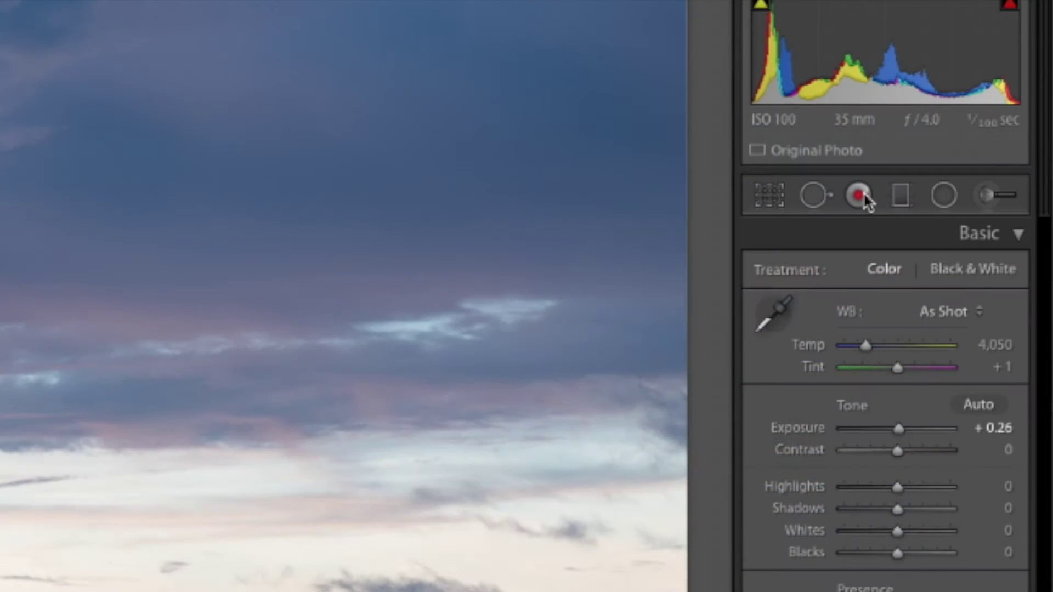
Examine the Red Eye Correction tool's Red Eye and Pet Eye modes, and close the tool without correcting anything
{"action": "left_click", "coordinate": [865, 197]}
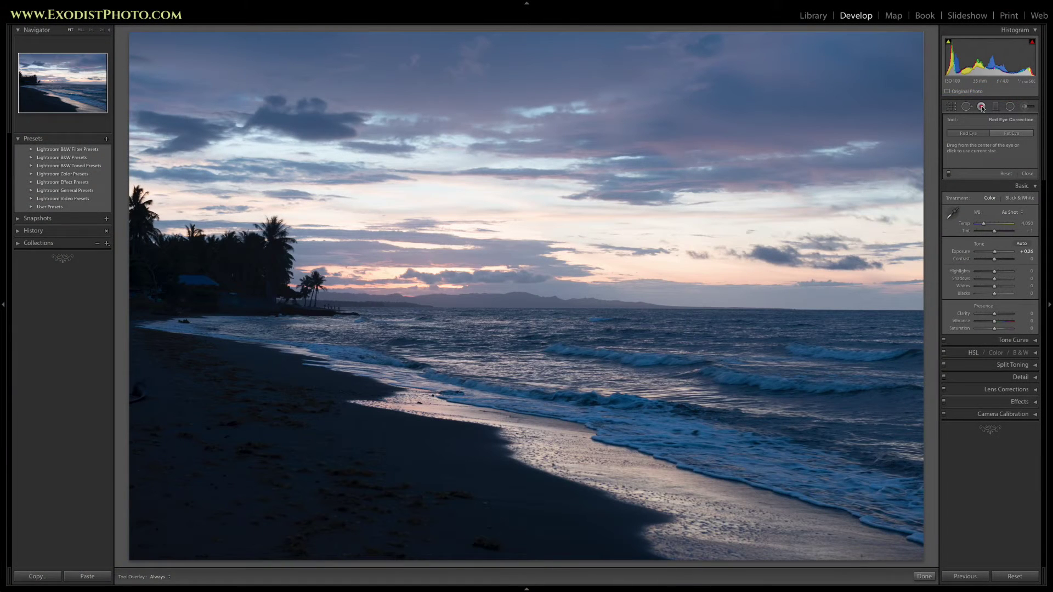
{"action": "left_click", "coordinate": [981, 107]}
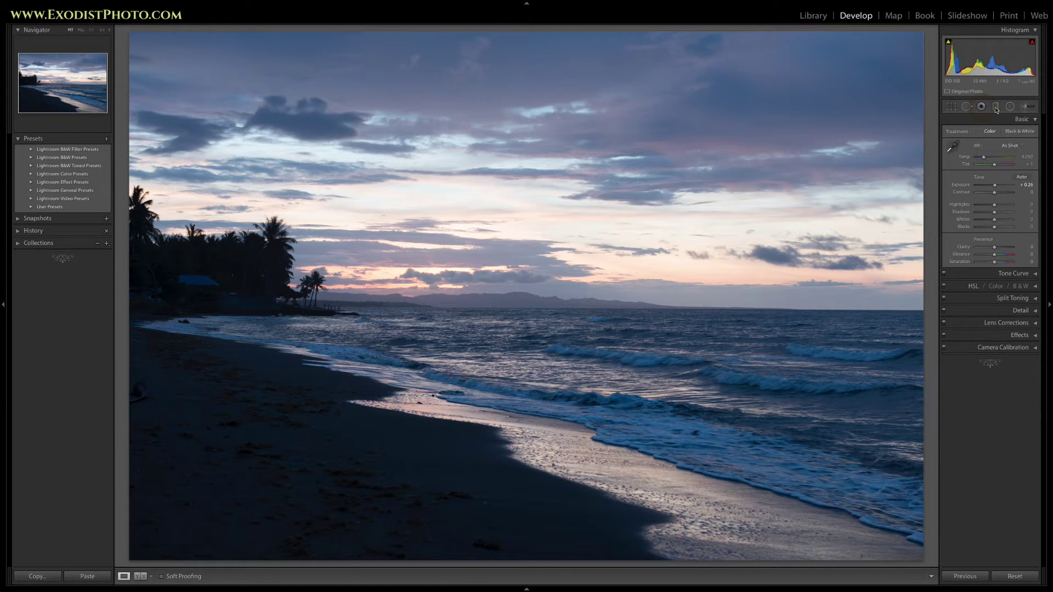
{"action": "left_click", "coordinate": [981, 107]}
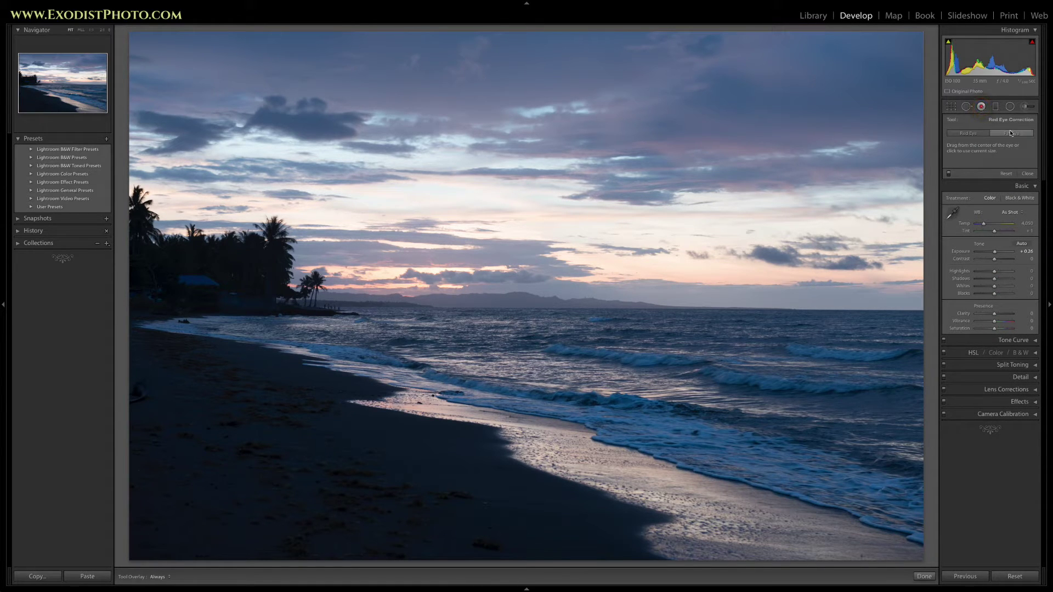
{"action": "left_click", "coordinate": [967, 134]}
{"action": "left_click", "coordinate": [1014, 133]}
{"action": "left_click", "coordinate": [981, 107]}
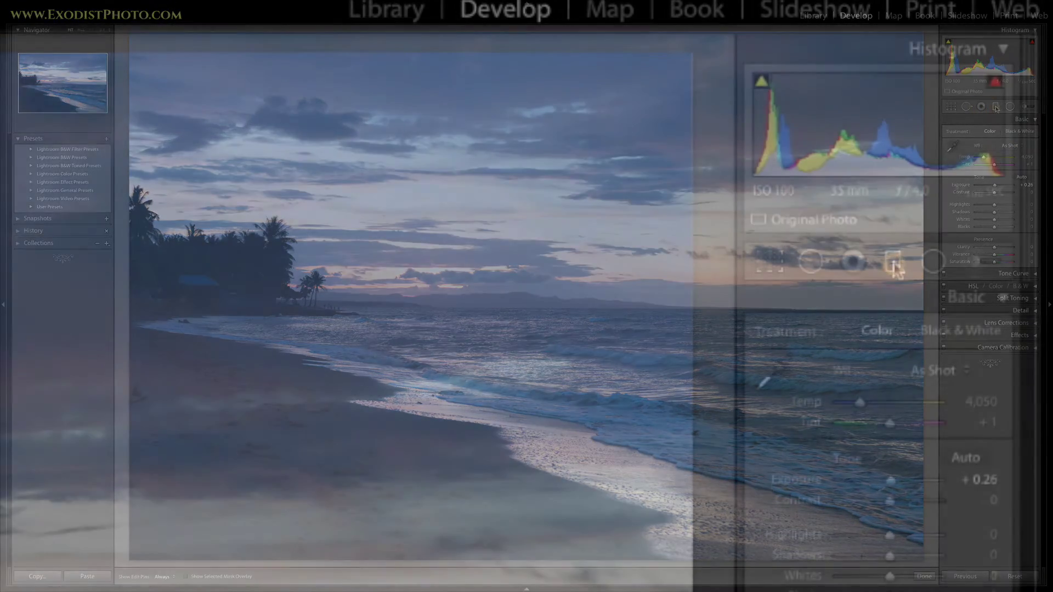
Draw a level graduated filter down the photo's full height and try its Exposure at -4.00 and 4.00
{"action": "left_click", "coordinate": [996, 108]}
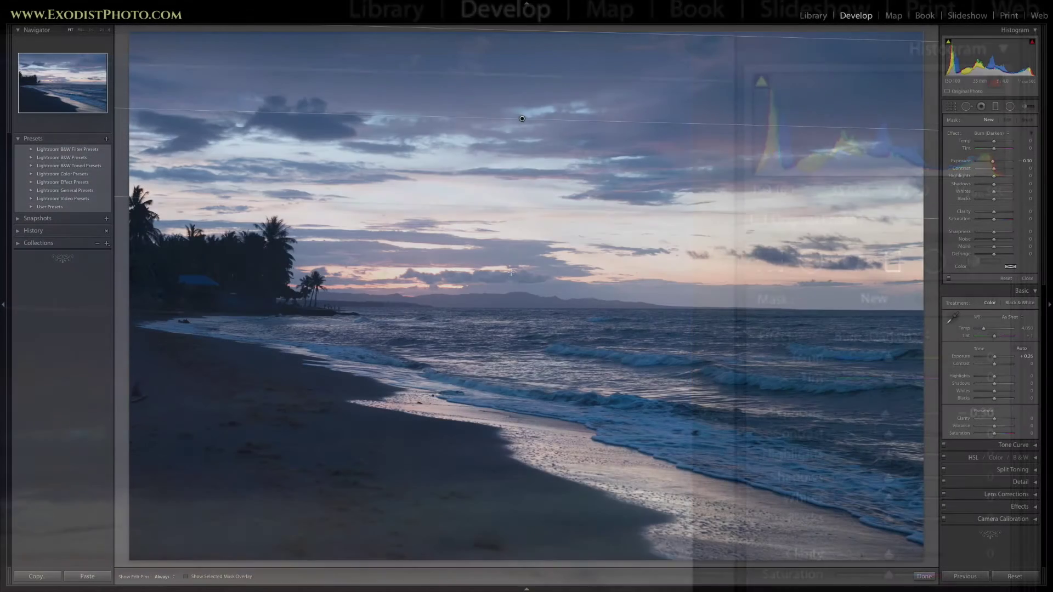
{"action": "left_click_drag", "start_coordinate": [523, 485], "coordinate": [526, 559]}
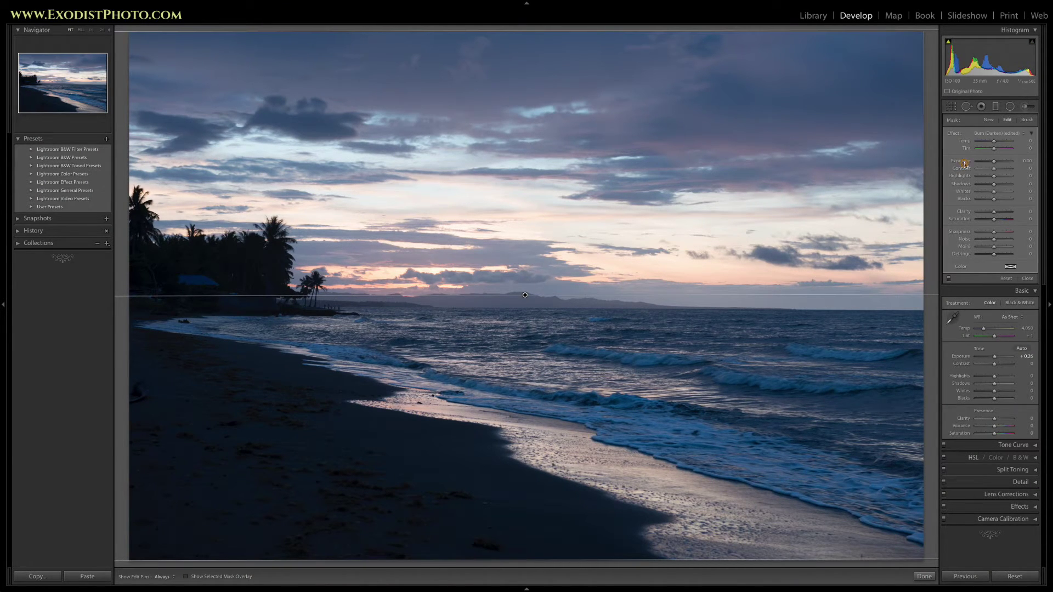
{"action": "left_click_drag", "start_coordinate": [994, 161], "coordinate": [973, 162]}
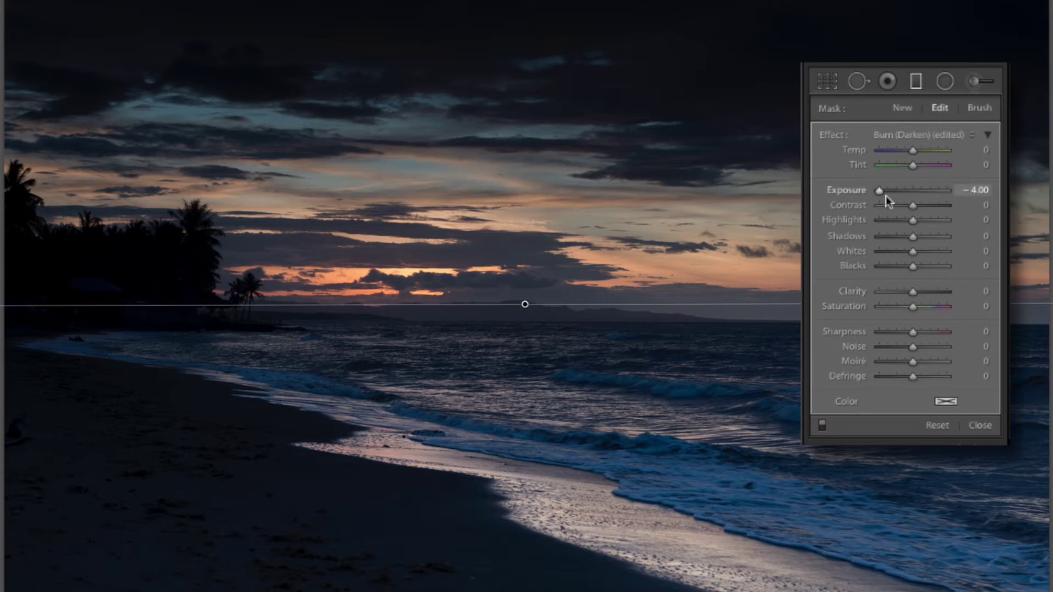
{"action": "left_click_drag", "start_coordinate": [880, 194], "coordinate": [963, 200]}
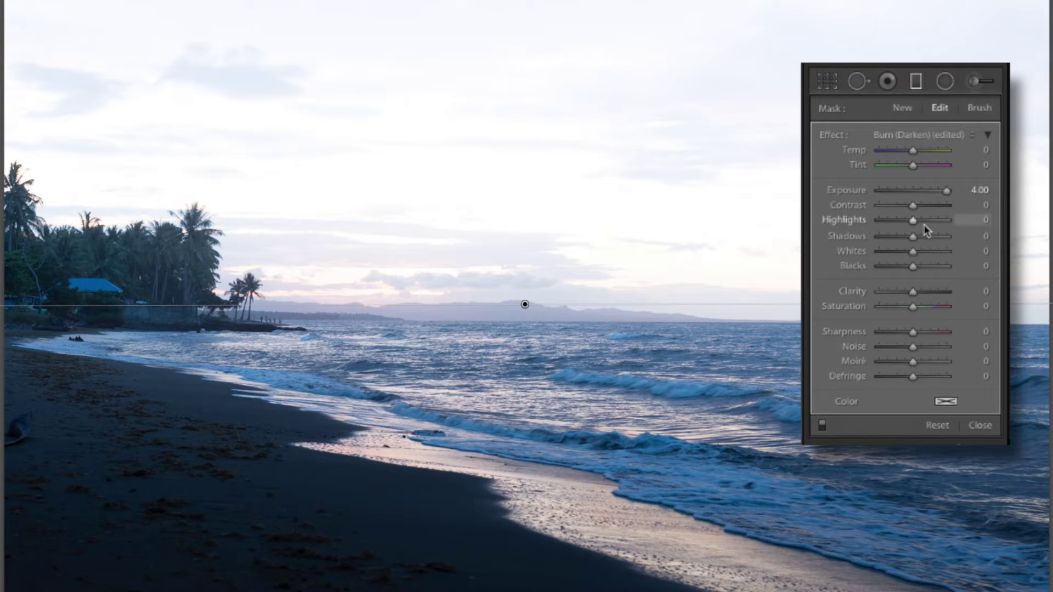
Reset the level graduated filter's Exposure to 0, check its mask overlay and delete the filter
{"action": "double_click", "coordinate": [855, 191]}
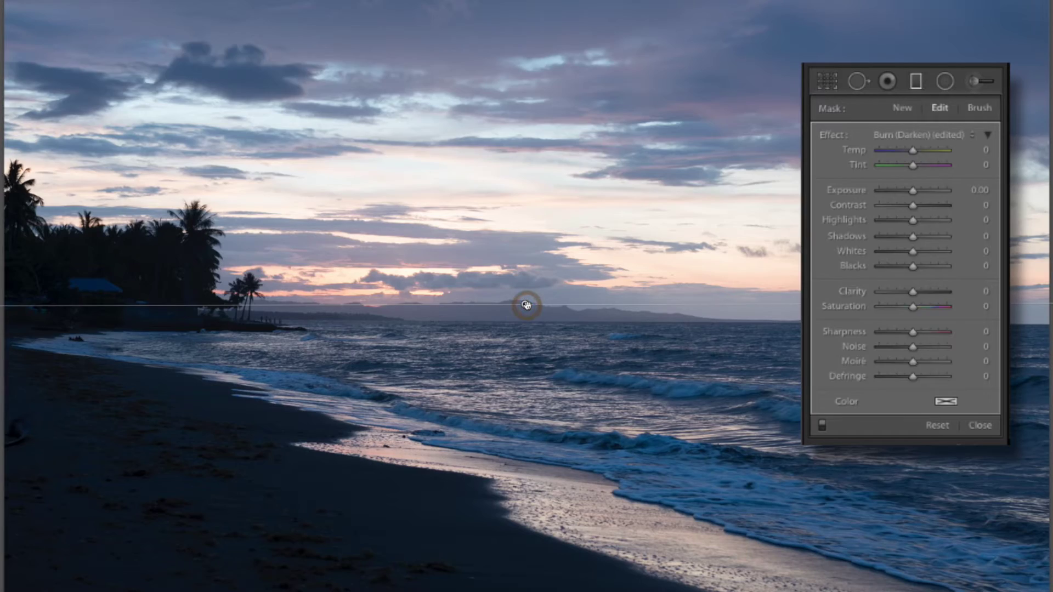
{"action": "key", "text": "Delete"}
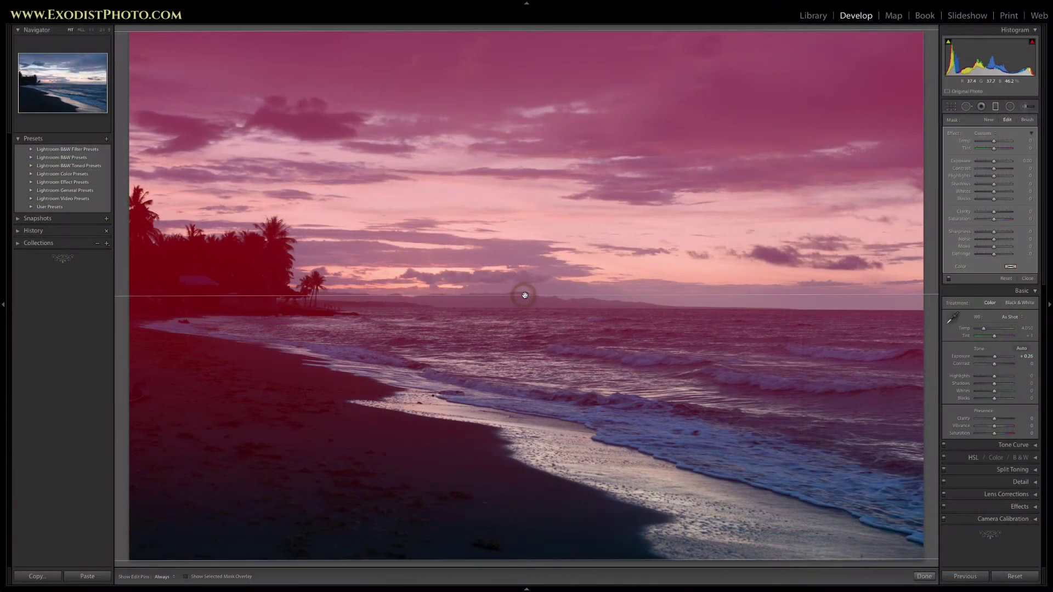
{"action": "key", "text": "o"}
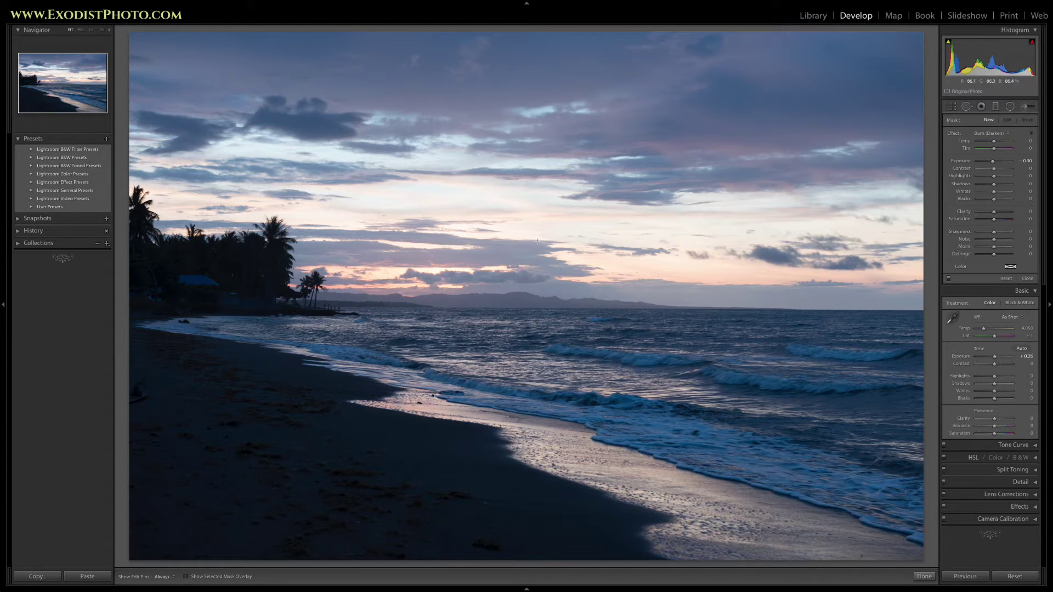
Try a graduated filter drawn from the palm side to the open-sea side with Exposure 4.00, and delete it
{"action": "left_click_drag", "start_coordinate": [180, 291], "coordinate": [921, 293]}
{"action": "mouse_move", "coordinate": [993, 161]}
{"action": "left_mouse_down"}
{"action": "mouse_move", "coordinate": [979, 161]}
{"action": "mouse_move", "coordinate": [1031, 164]}
{"action": "left_mouse_up"}
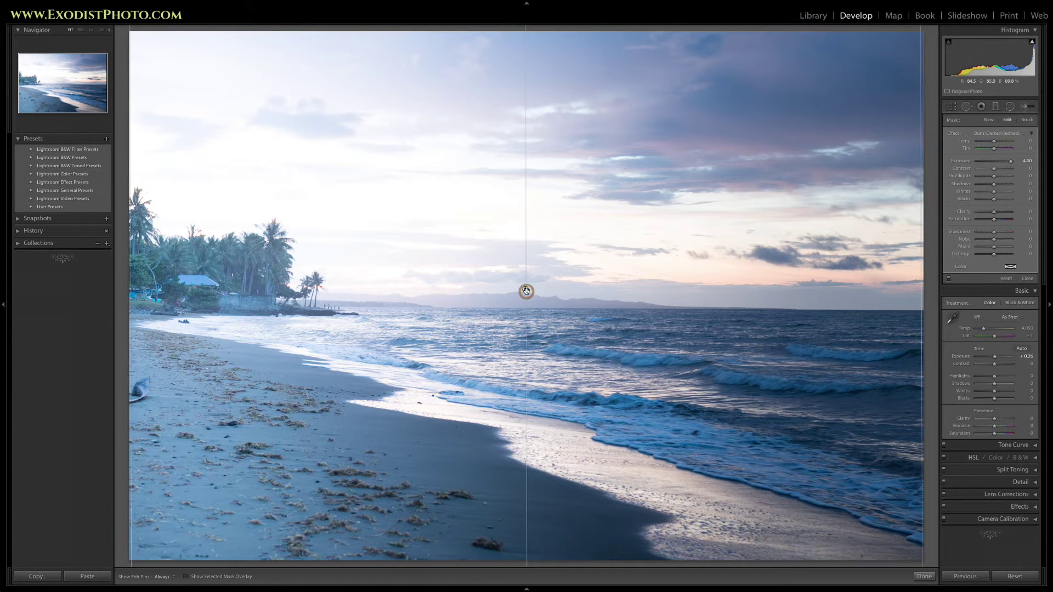
{"action": "key", "text": "Delete"}
Try a diagonal graduated filter from the palms toward the surf with Exposure 4.00, and delete it
{"action": "left_click_drag", "start_coordinate": [288, 210], "coordinate": [417, 351]}
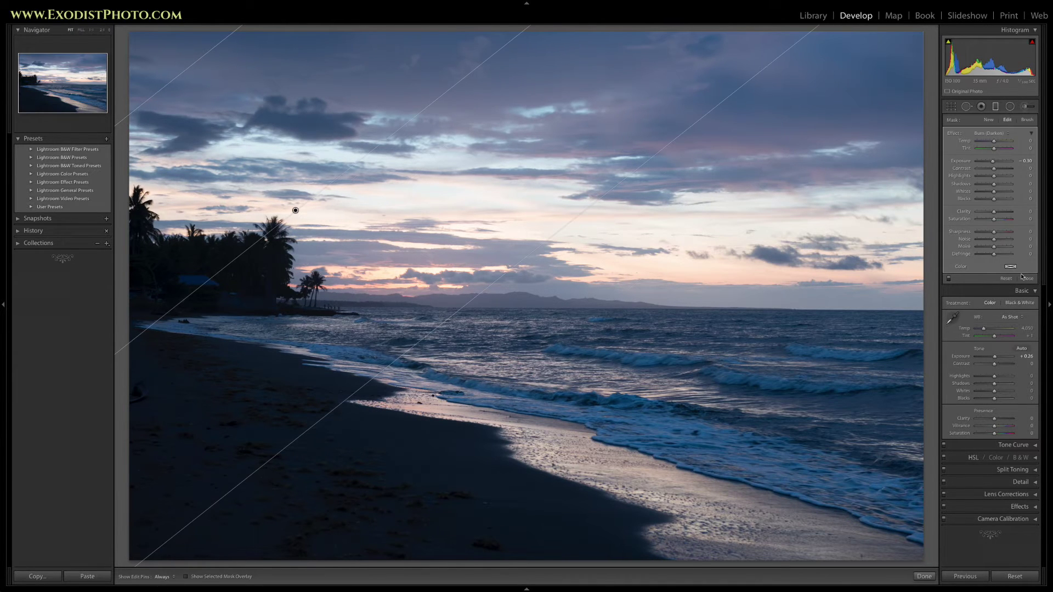
{"action": "left_click_drag", "start_coordinate": [995, 160], "coordinate": [1051, 174]}
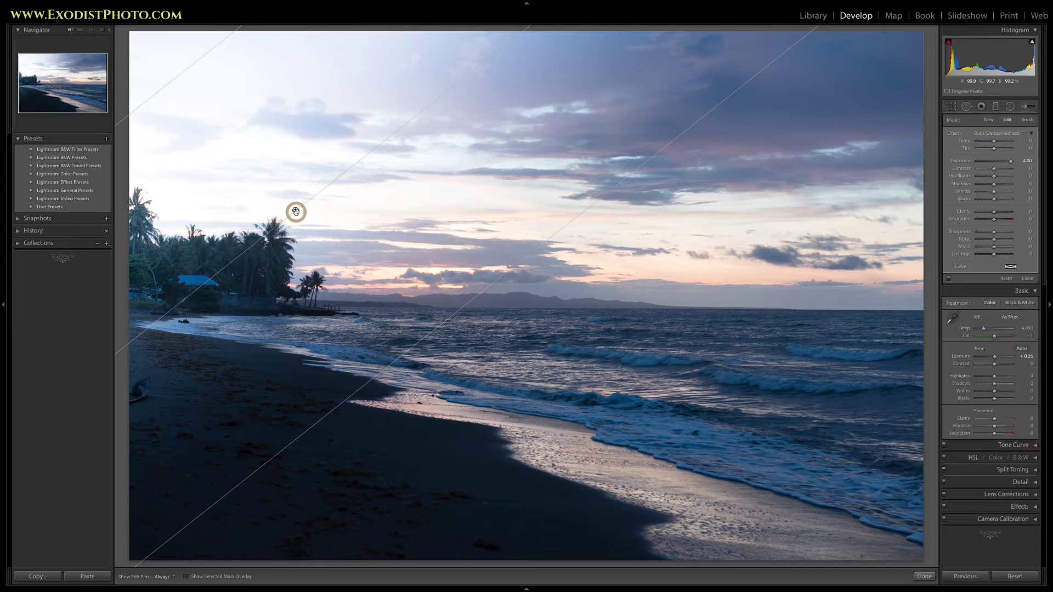
{"action": "key", "text": "Delete"}
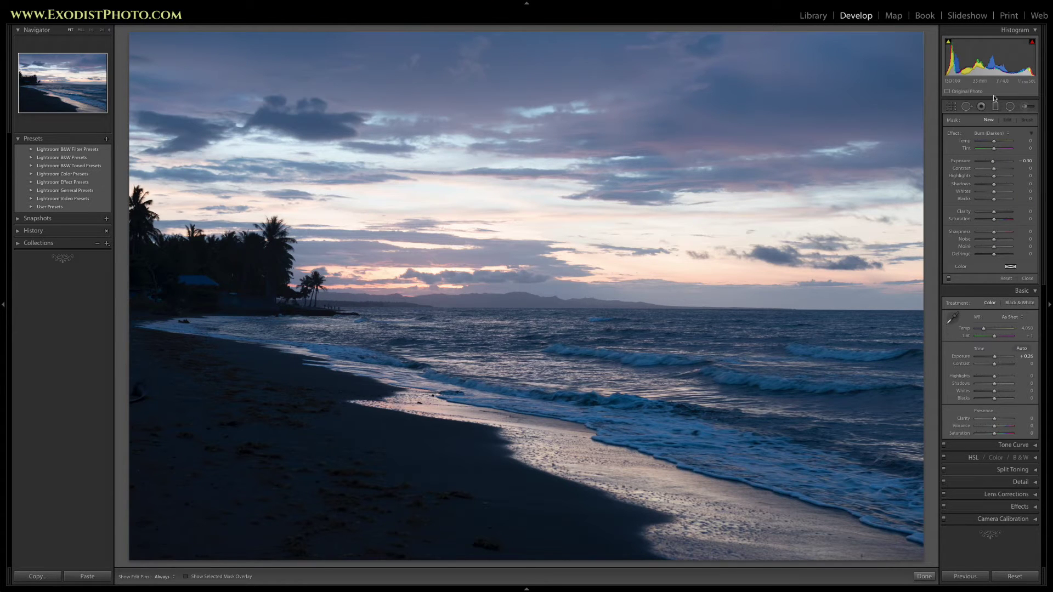
Draw a level graduated filter from the photo's top edge to the horizon and tint it red with hue 0 and saturation 100%
{"action": "left_click_drag", "start_coordinate": [559, 32], "coordinate": [558, 309]}
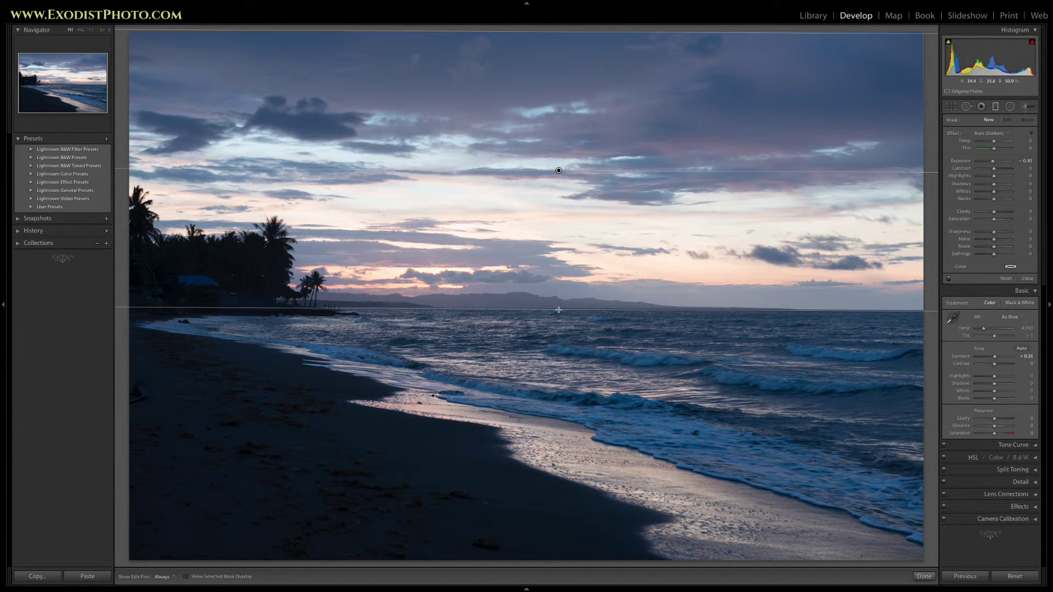
{"action": "left_click_drag", "start_coordinate": [563, 307], "coordinate": [563, 308]}
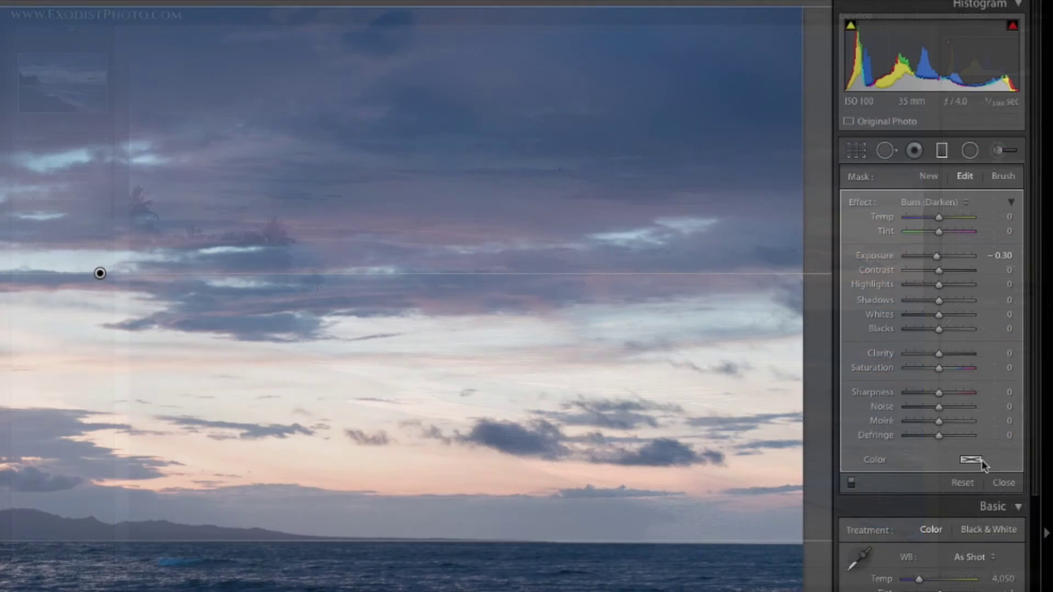
{"action": "left_click", "coordinate": [970, 460]}
{"action": "left_click_drag", "start_coordinate": [681, 460], "coordinate": [679, 489]}
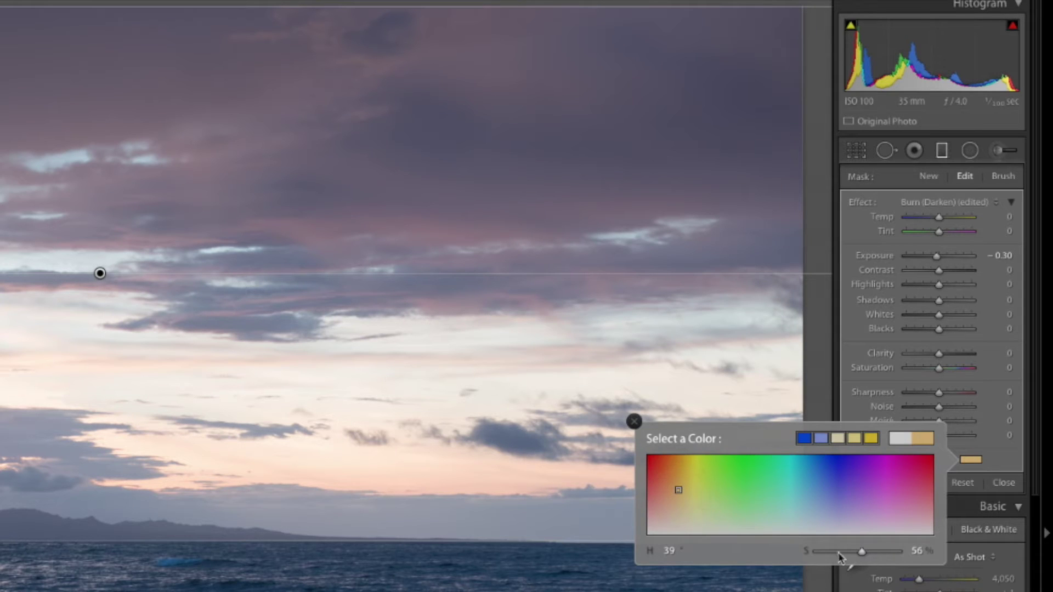
{"action": "left_click_drag", "start_coordinate": [921, 470], "coordinate": [996, 378]}
{"action": "left_click_drag", "start_coordinate": [817, 551], "coordinate": [897, 551]}
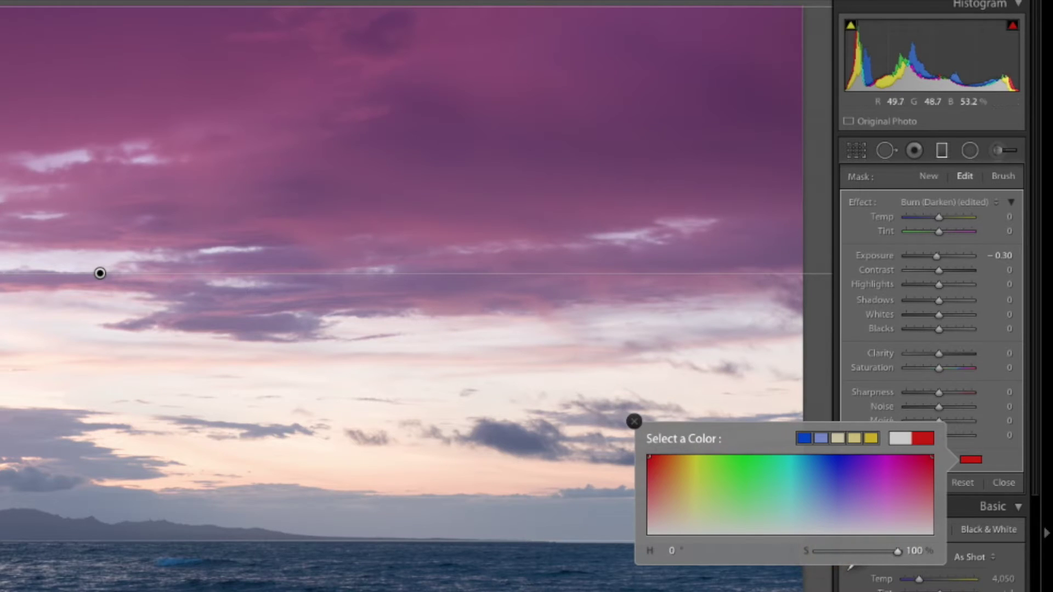
Stretch the red graduated filter down over the beach to near the photo's bottom edge, and delete it
{"action": "left_click", "coordinate": [0, 543]}
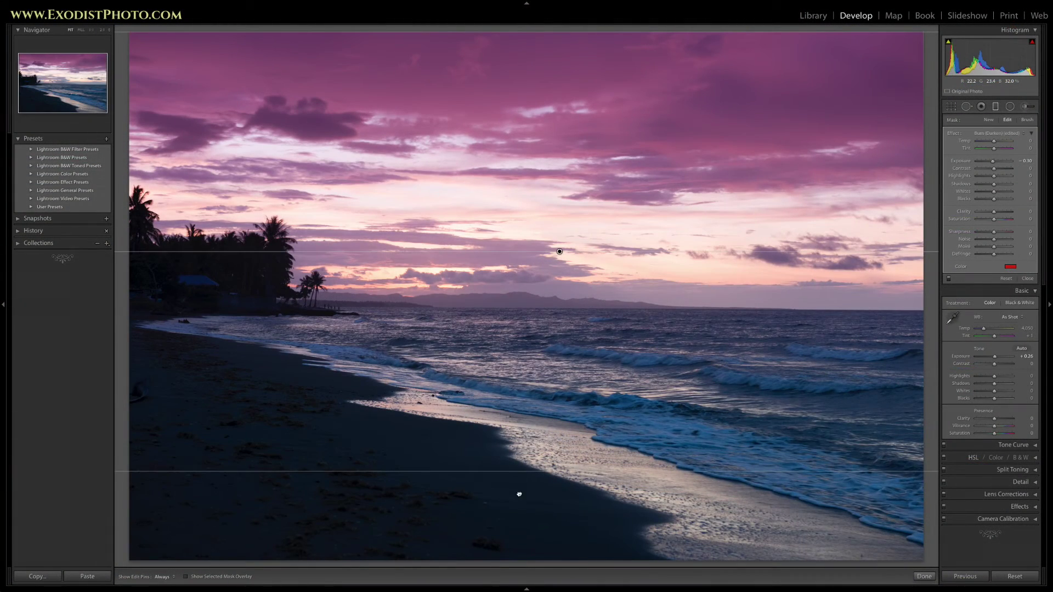
{"action": "left_click_drag", "start_coordinate": [519, 494], "coordinate": [518, 533]}
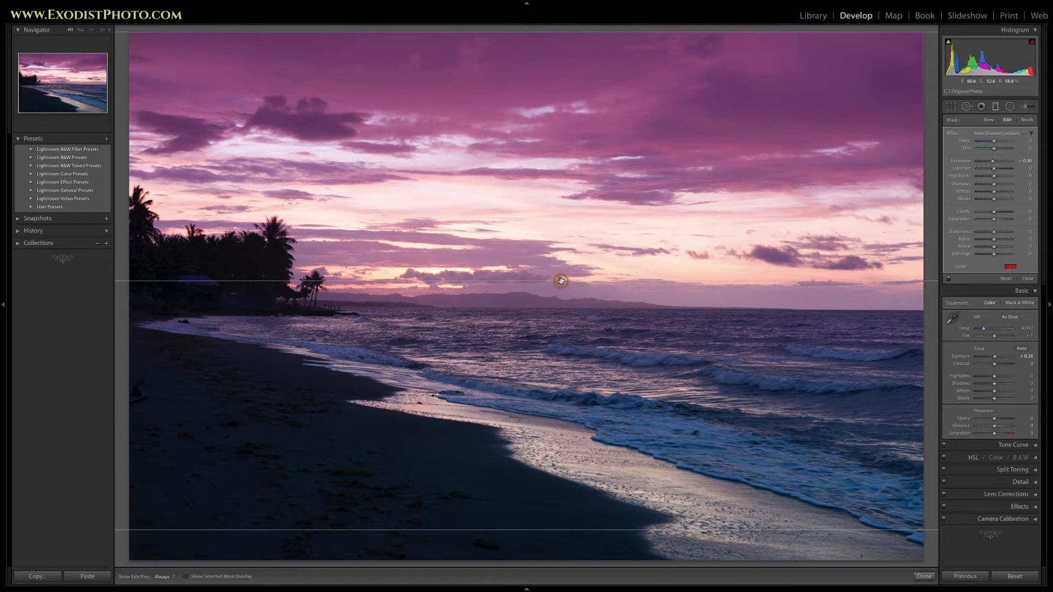
{"action": "key", "text": "Delete"}
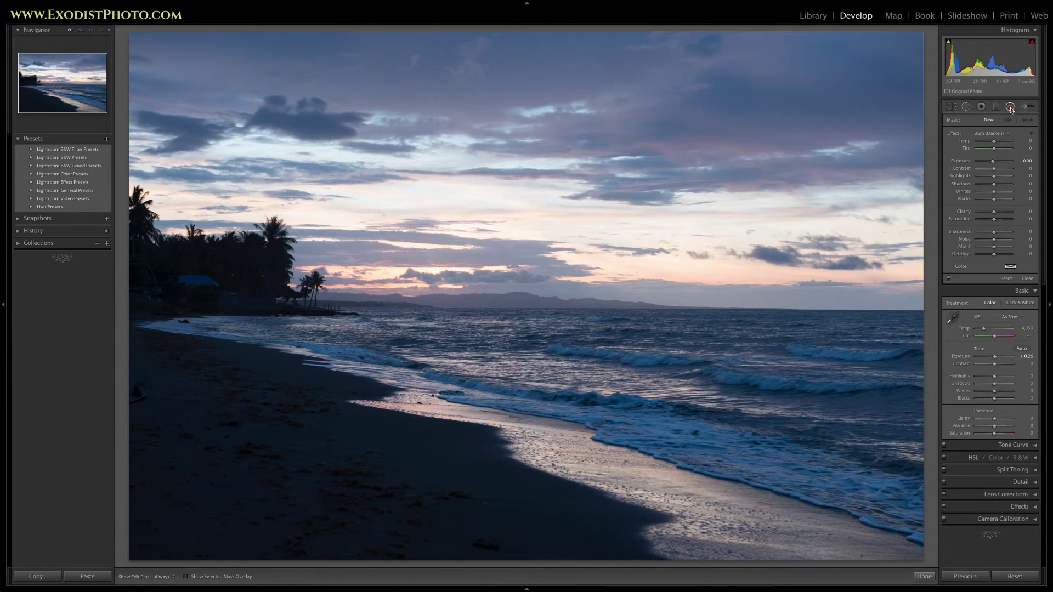
Try an elliptical radial filter over the sunset sky with Exposure -4.00 and its mask inverted, and delete it
{"action": "left_click", "coordinate": [1010, 107]}
{"action": "mouse_move", "coordinate": [507, 251]}
{"action": "left_mouse_down"}
{"action": "mouse_move", "coordinate": [597, 258]}
{"action": "mouse_move", "coordinate": [664, 233]}
{"action": "left_mouse_up"}
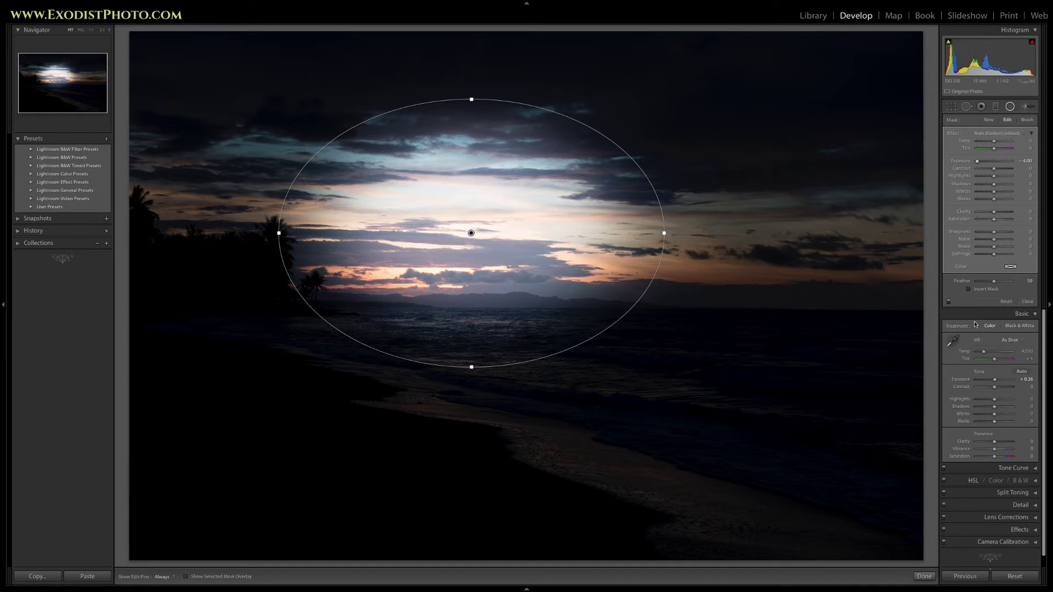
{"action": "left_click", "coordinate": [969, 290]}
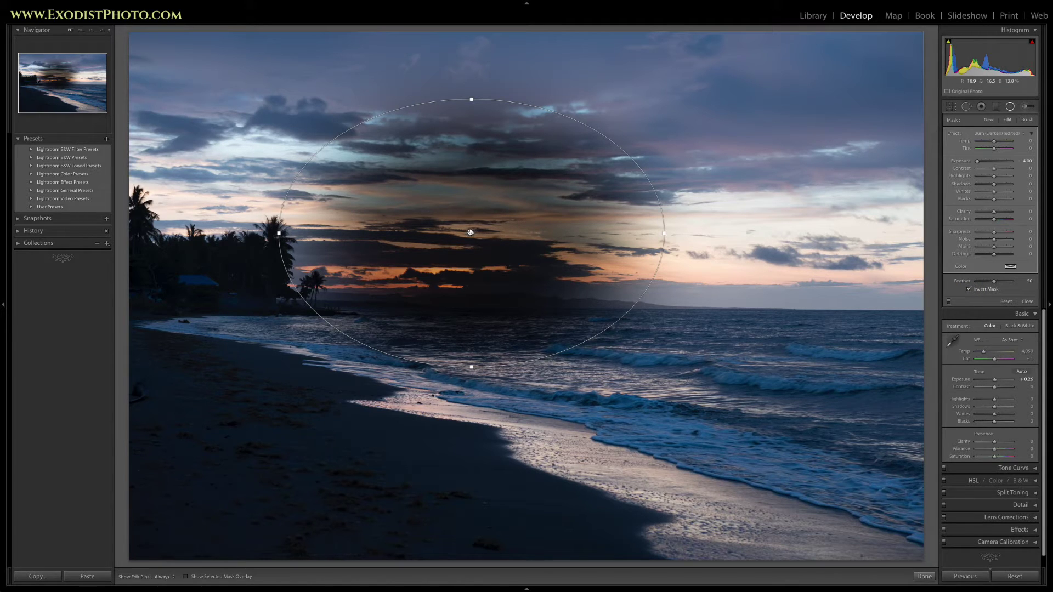
{"action": "key", "text": "o"}
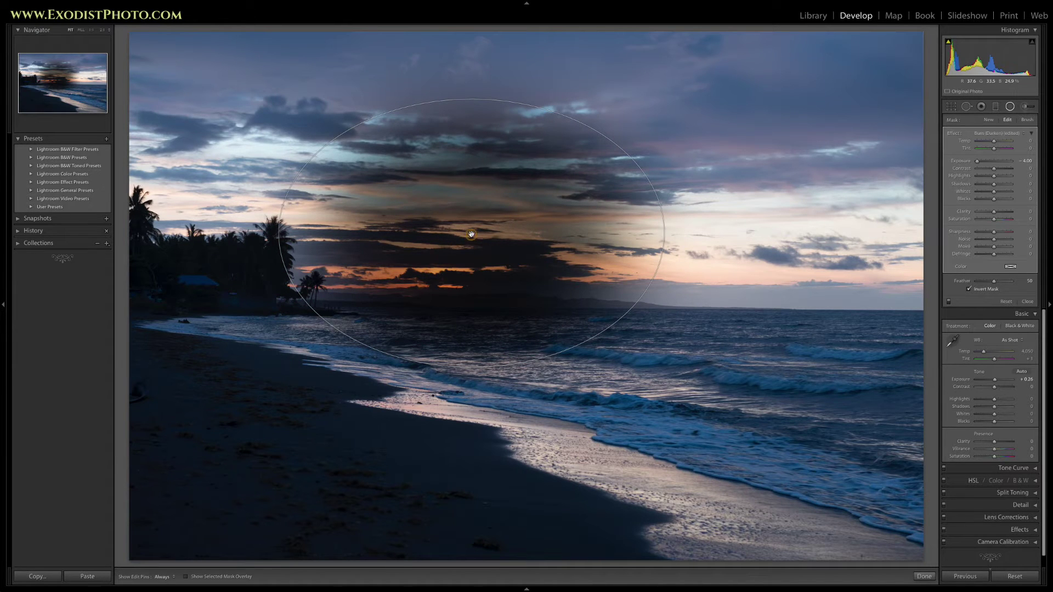
{"action": "key", "text": "Delete"}
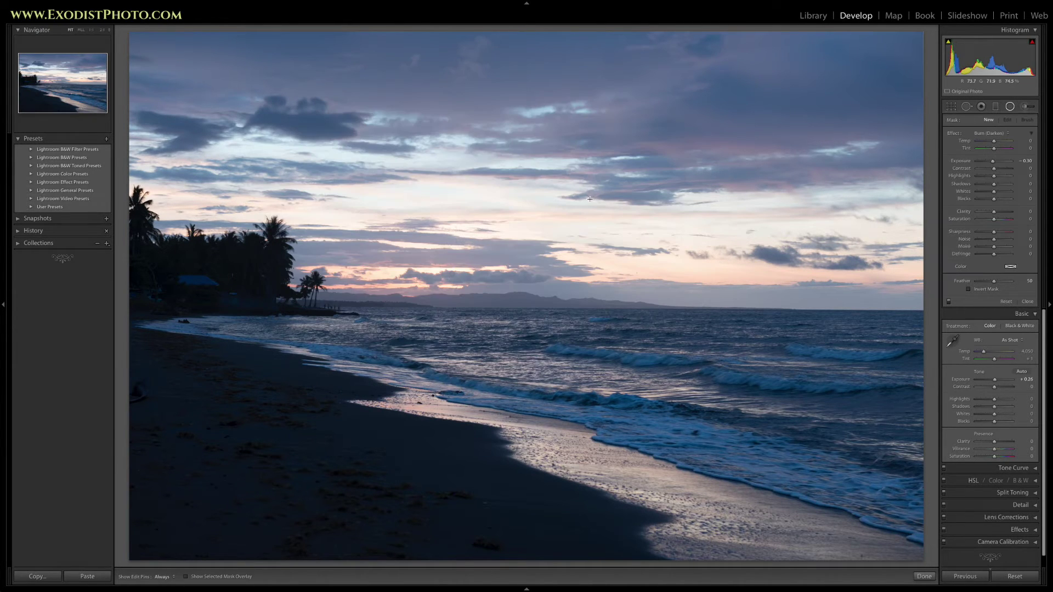
Try Adjustment Brush strokes over the clouds above the horizon with an orange tint and Exposure -4.00, and delete them
{"action": "left_click", "coordinate": [1024, 108]}
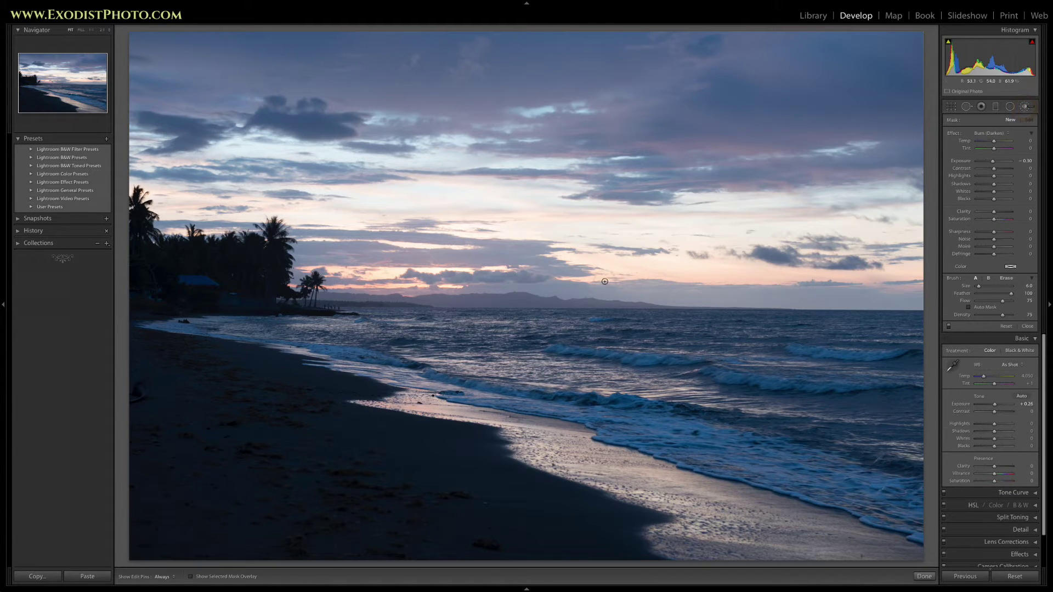
{"action": "key", "text": "h"}
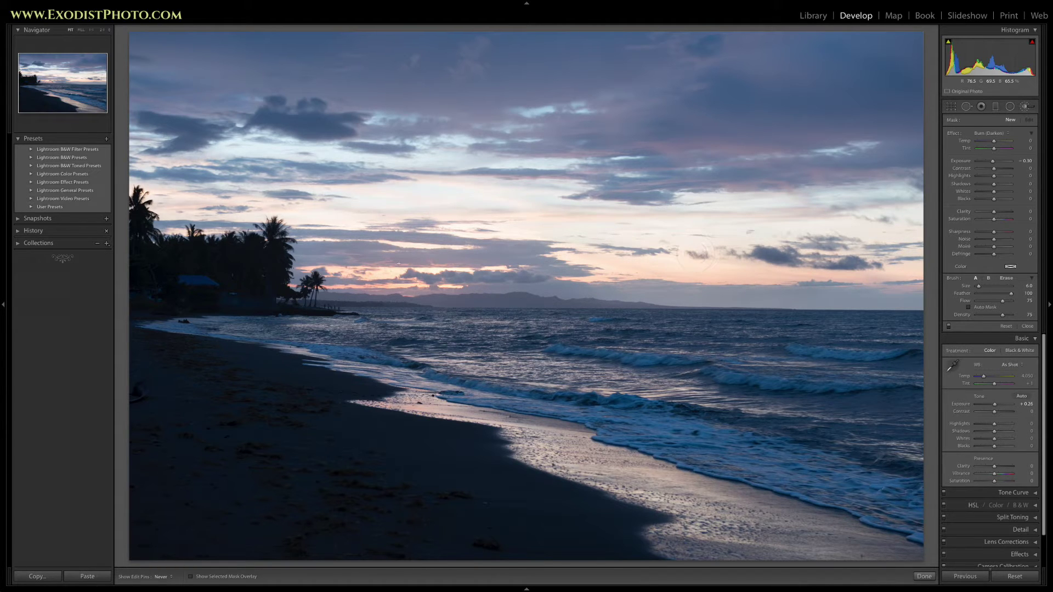
{"action": "left_click", "coordinate": [359, 271]}
{"action": "left_click", "coordinate": [1010, 266]}
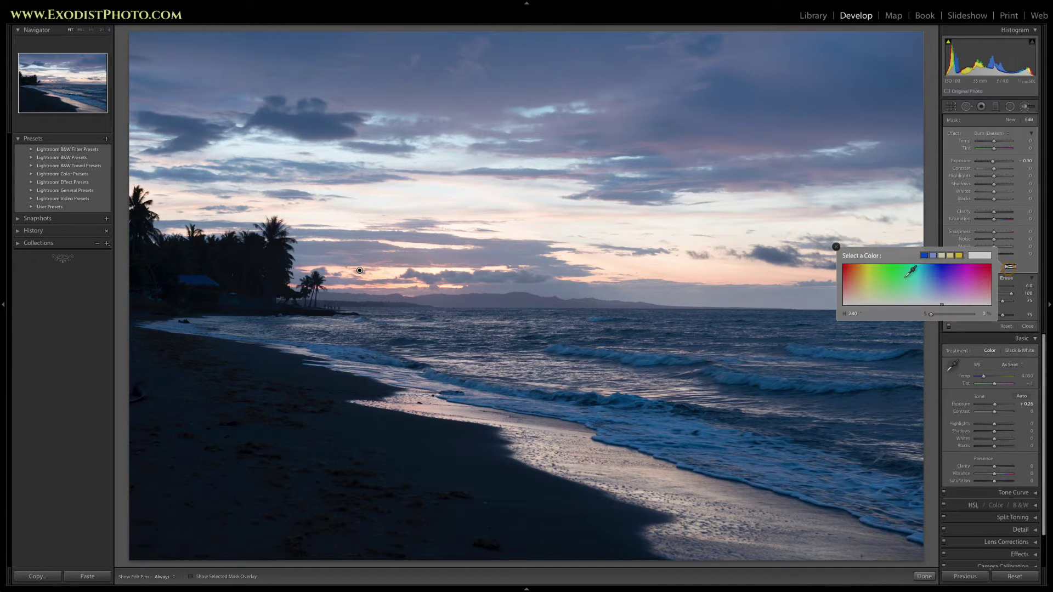
{"action": "left_click_drag", "start_coordinate": [864, 267], "coordinate": [850, 264]}
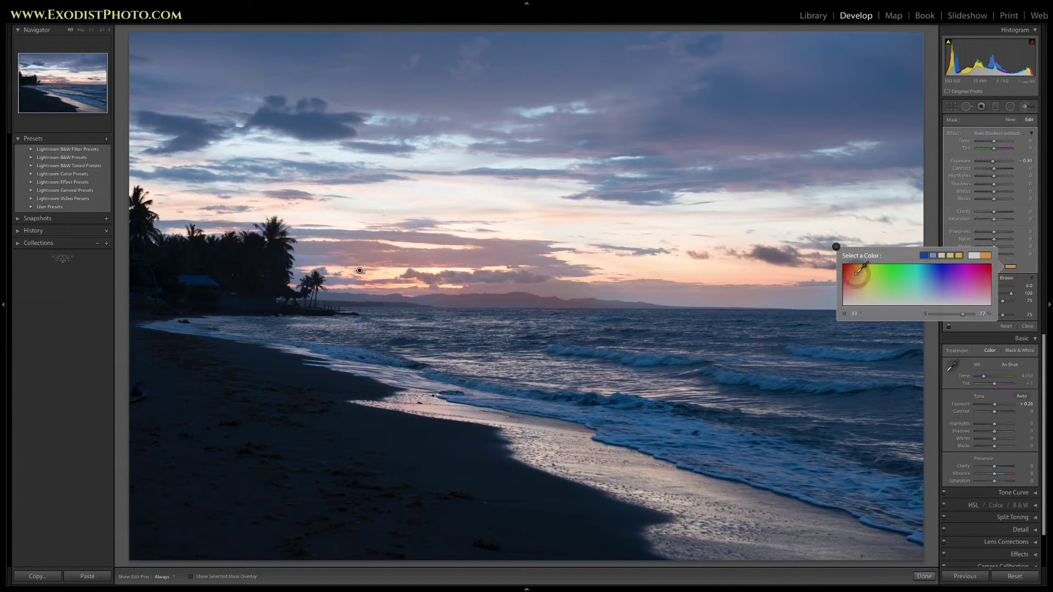
{"action": "left_click", "coordinate": [835, 246]}
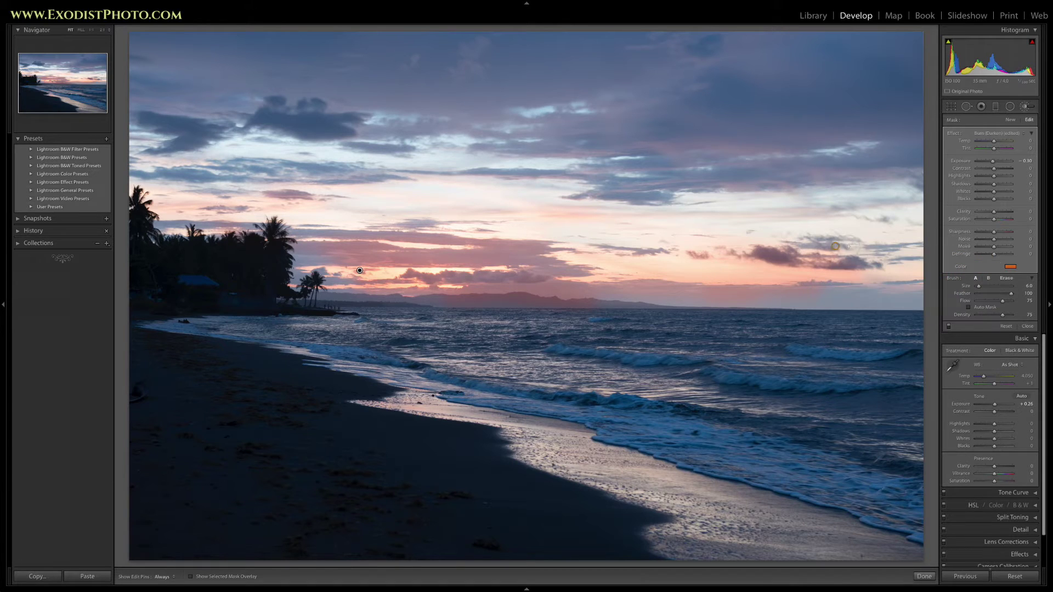
{"action": "left_click_drag", "start_coordinate": [992, 164], "coordinate": [967, 164]}
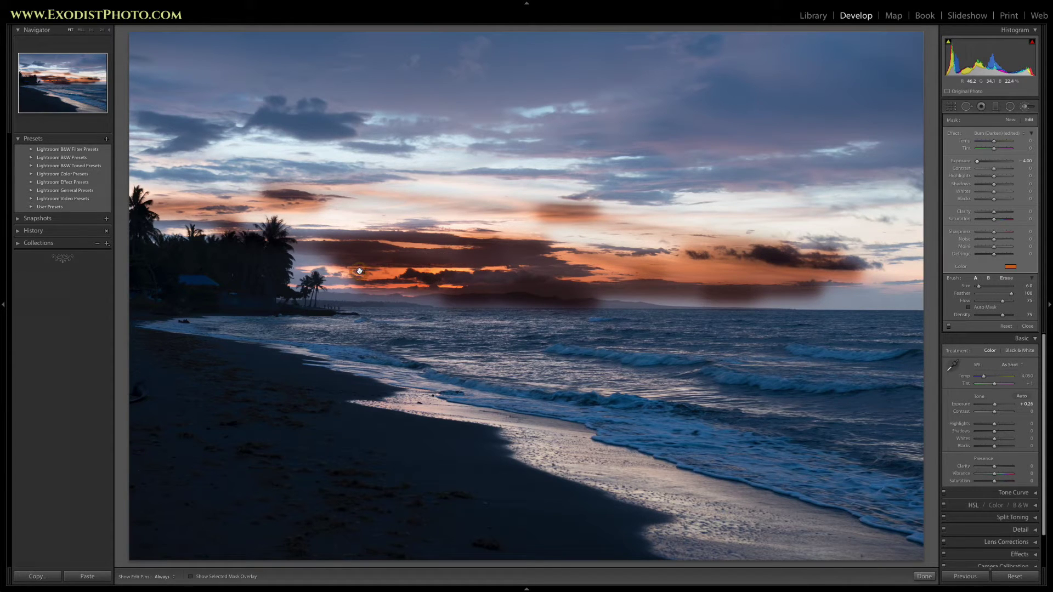
{"action": "key", "text": "Delete"}
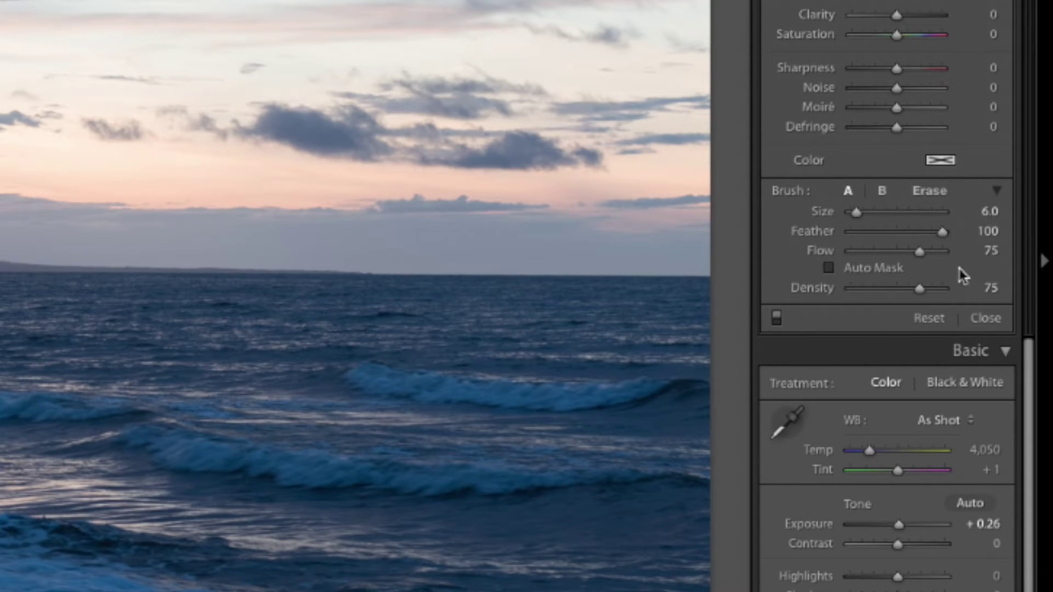
Finish with the Adjustment Brush and close it without painting a new mask
{"action": "left_click", "coordinate": [929, 191]}
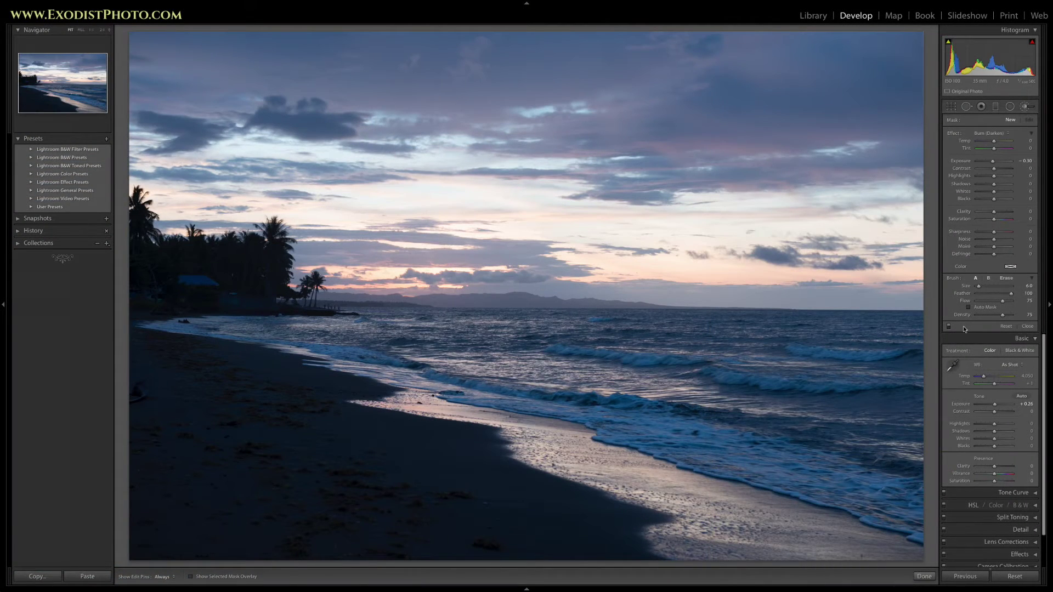
{"action": "left_click", "coordinate": [1011, 120]}
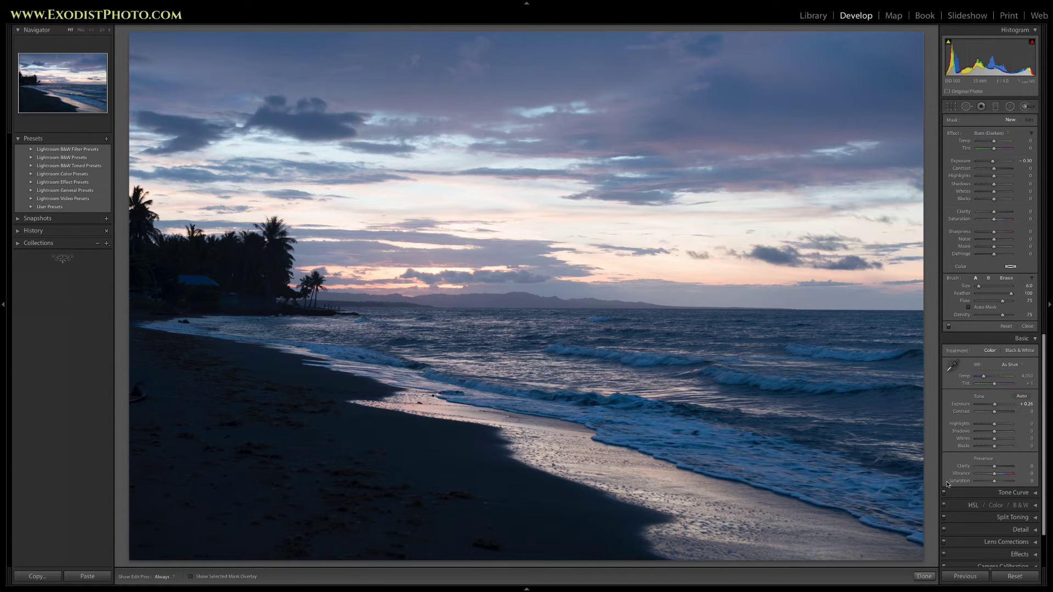
{"action": "left_click", "coordinate": [926, 574]}
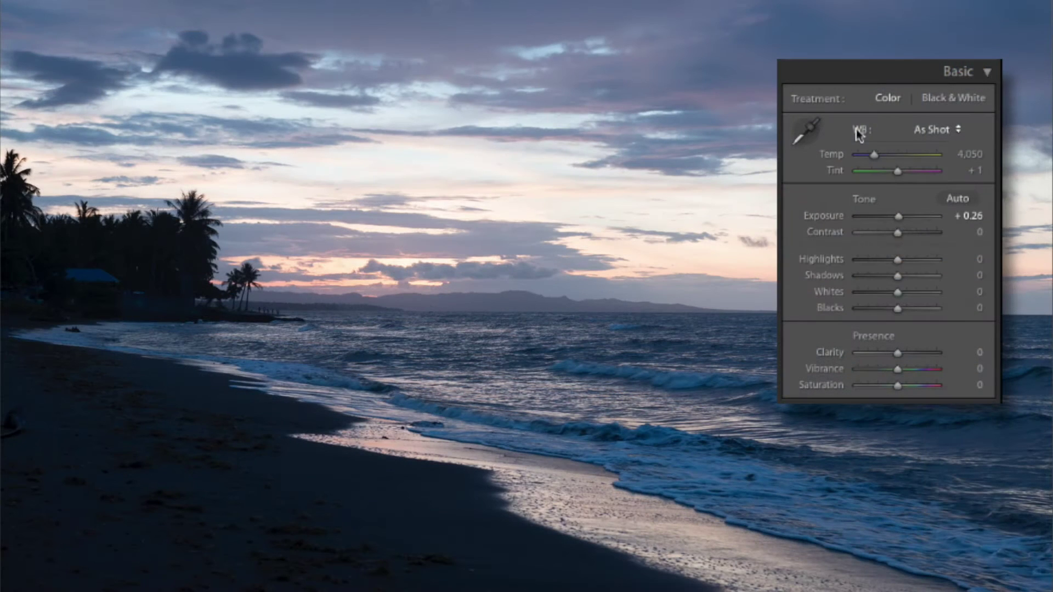
Try the Tungsten and Daylight white balance presets on the photo, and return to As Shot
{"action": "left_click", "coordinate": [977, 146]}
{"action": "left_click", "coordinate": [935, 129]}
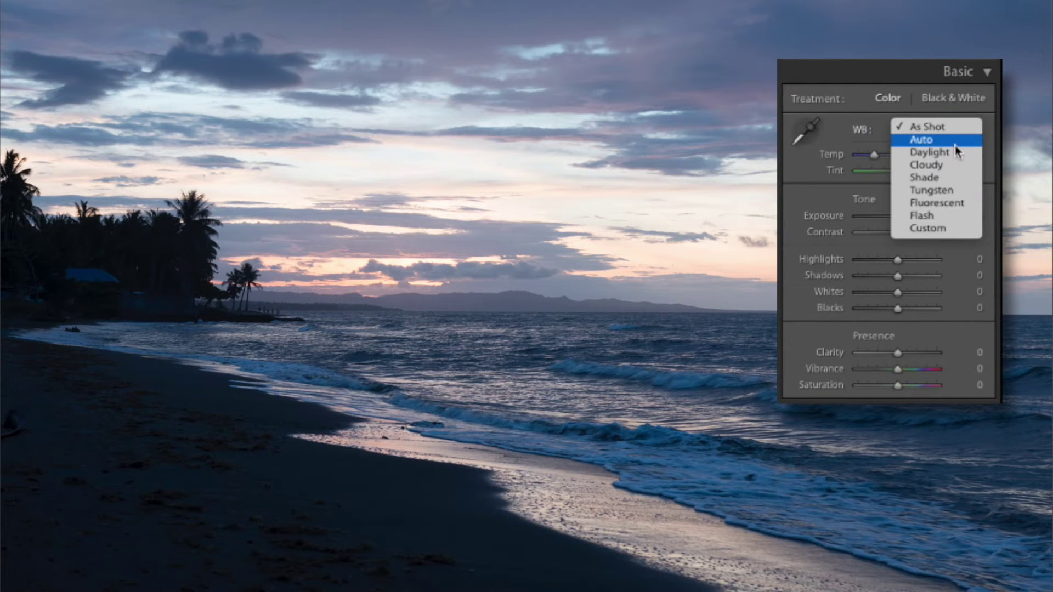
{"action": "left_click", "coordinate": [942, 190]}
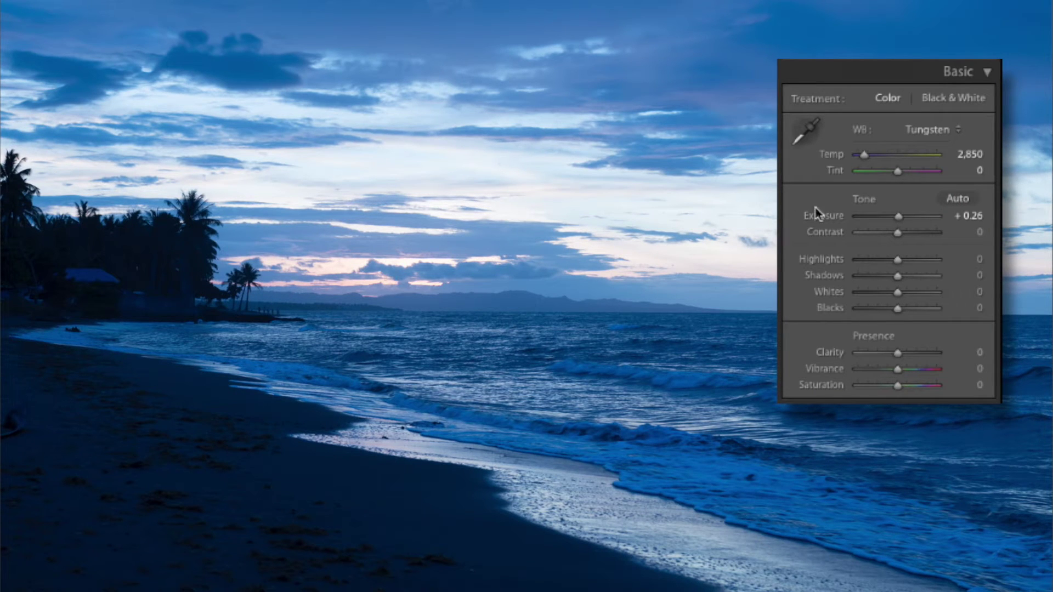
{"action": "left_click", "coordinate": [947, 134]}
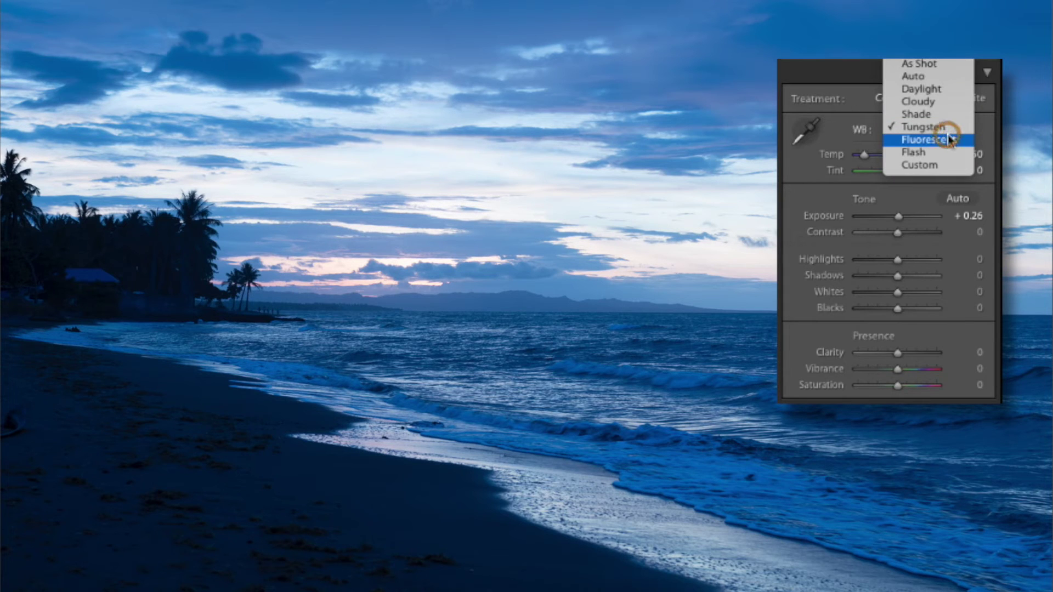
{"action": "left_click", "coordinate": [938, 89]}
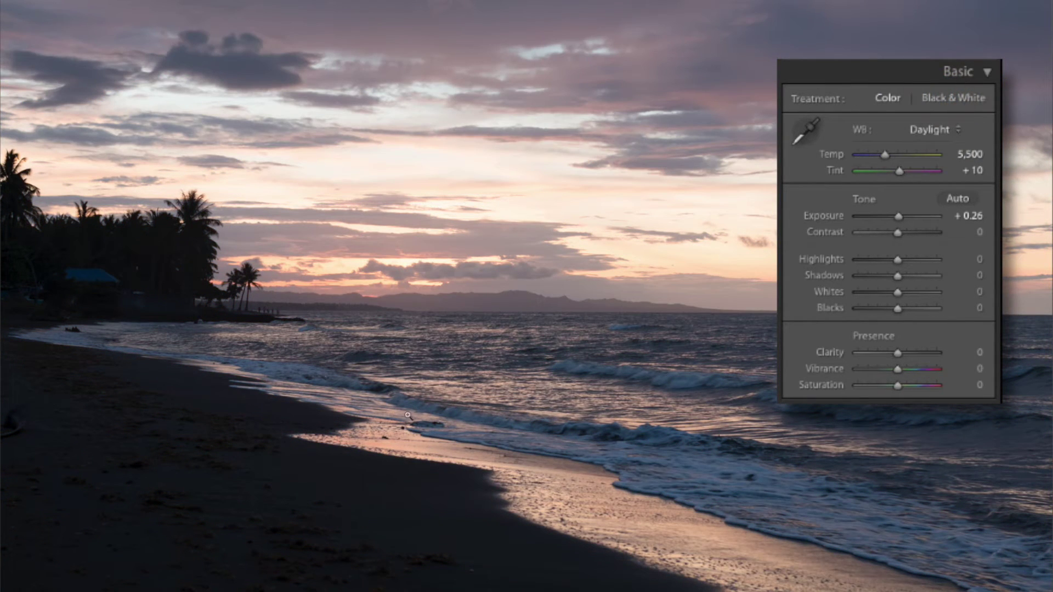
{"action": "left_click", "coordinate": [952, 131]}
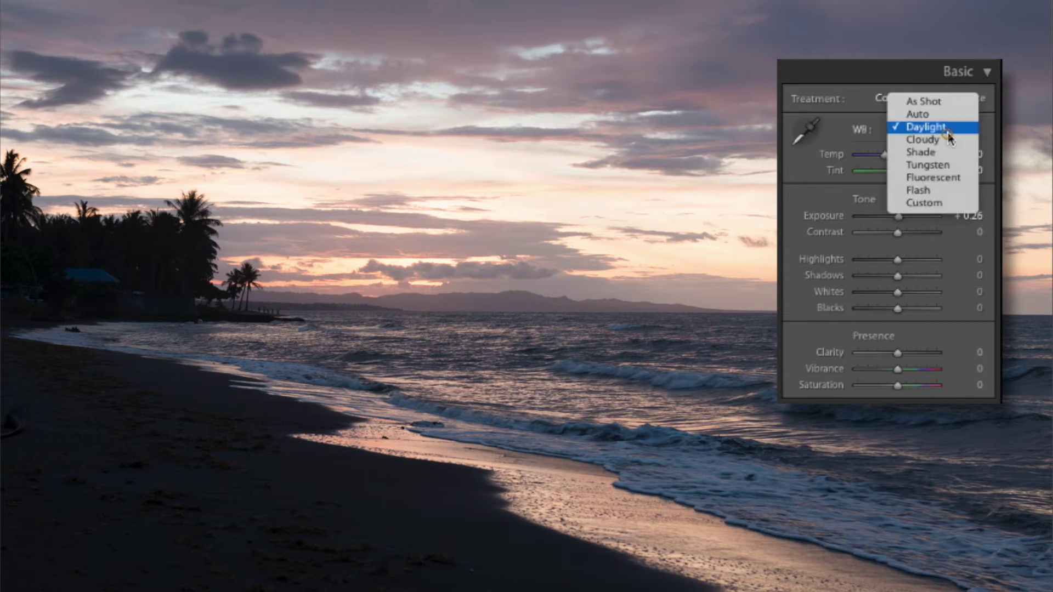
{"action": "left_click", "coordinate": [932, 109]}
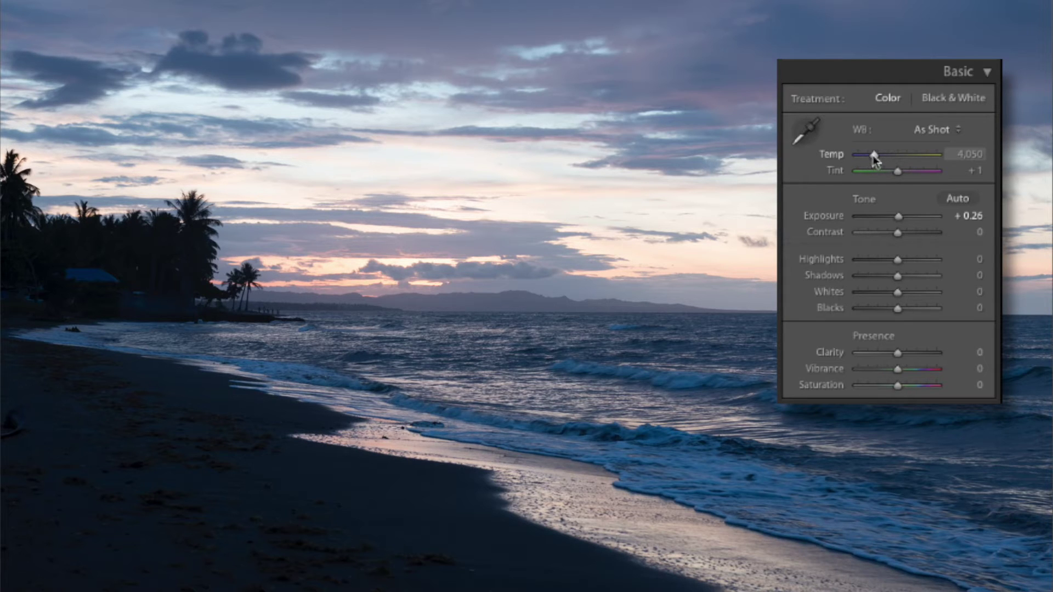
Try Temp 4,592 and a white balance sample on the distant hills, and settle on Temp 4,511
{"action": "left_click_drag", "start_coordinate": [875, 159], "coordinate": [878, 157]}
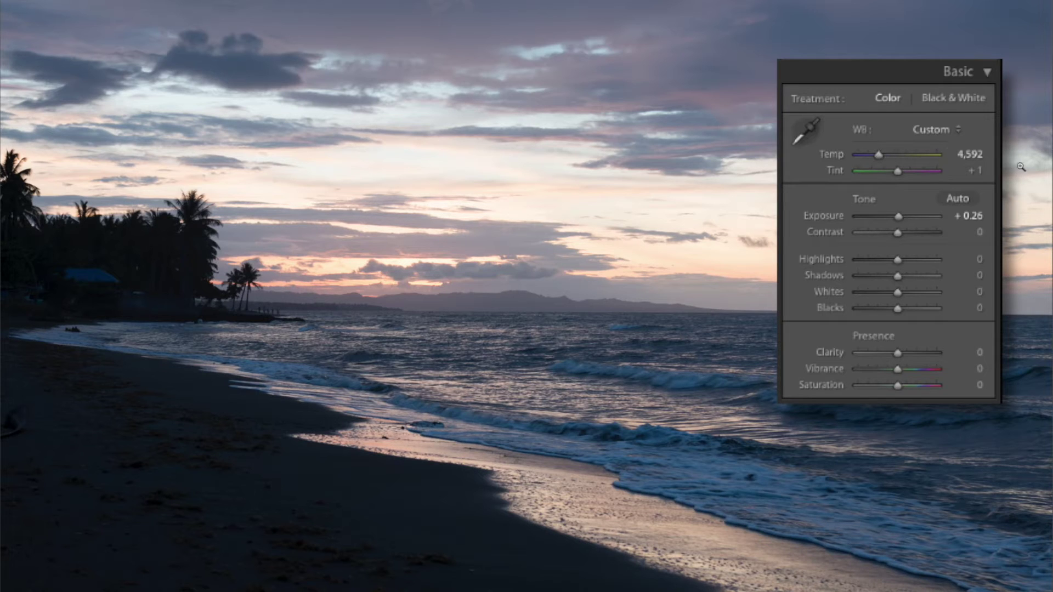
{"action": "left_click", "coordinate": [808, 134]}
{"action": "left_click", "coordinate": [499, 297]}
{"action": "left_click_drag", "start_coordinate": [882, 157], "coordinate": [876, 159]}
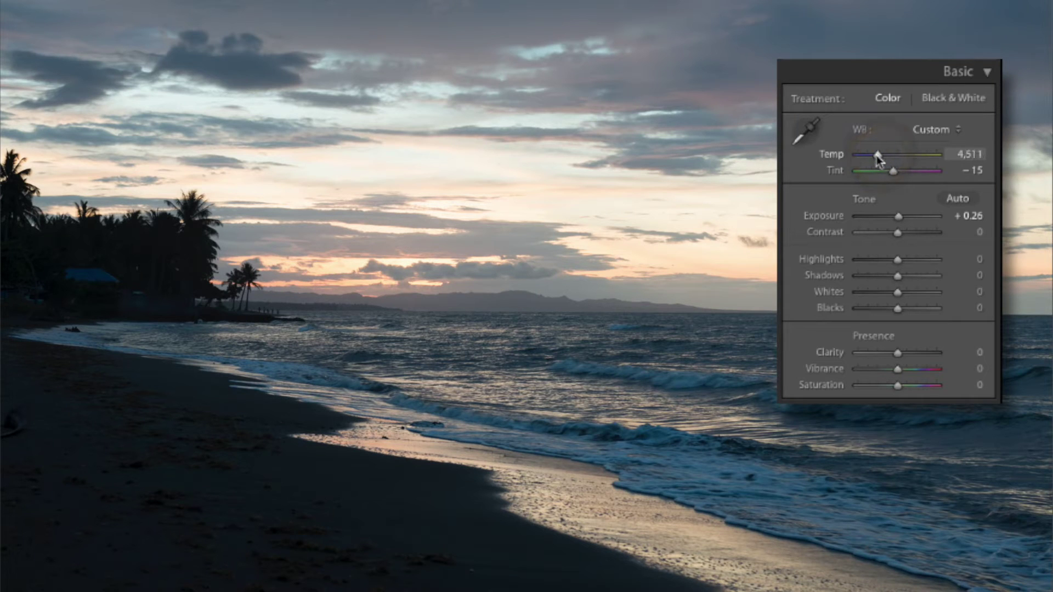
Reset the photo's Tint to +1 and its Exposure to 0.00
{"action": "double_click", "coordinate": [833, 170]}
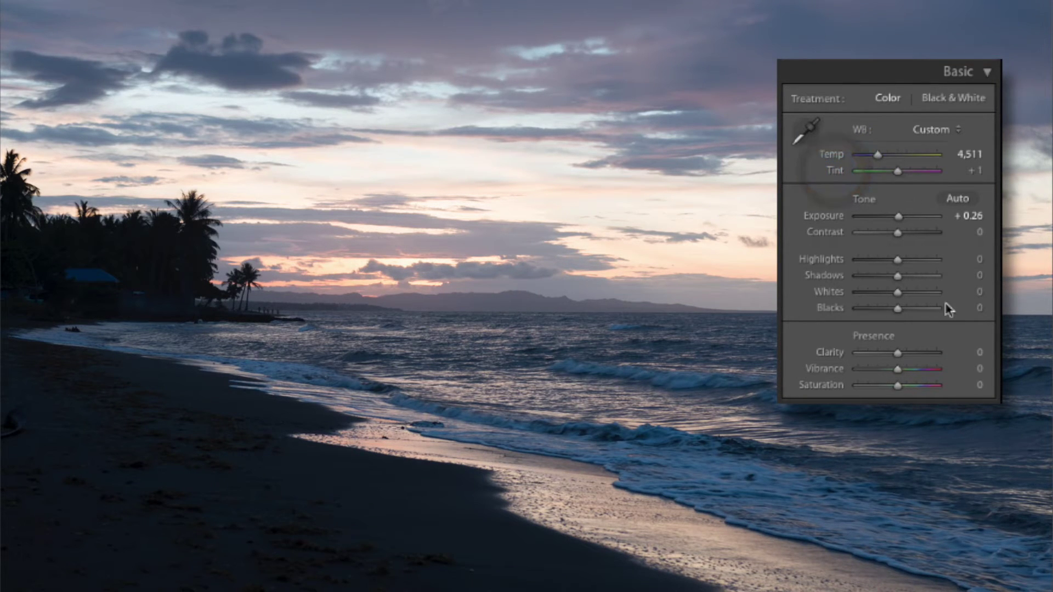
{"action": "mouse_move", "coordinate": [898, 217]}
{"action": "left_mouse_down"}
{"action": "mouse_move", "coordinate": [847, 224]}
{"action": "mouse_move", "coordinate": [971, 219]}
{"action": "mouse_move", "coordinate": [897, 219]}
{"action": "left_mouse_up"}
{"action": "double_click", "coordinate": [834, 219]}
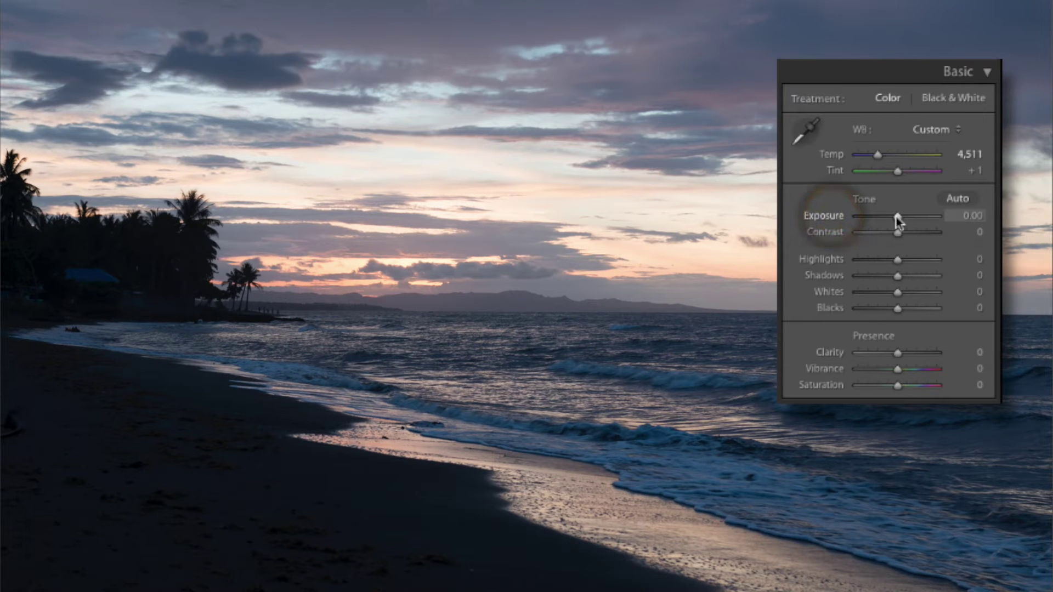
Try the photo's Contrast at +100 and -100, and reset it to 0
{"action": "left_click_drag", "start_coordinate": [898, 232], "coordinate": [985, 239]}
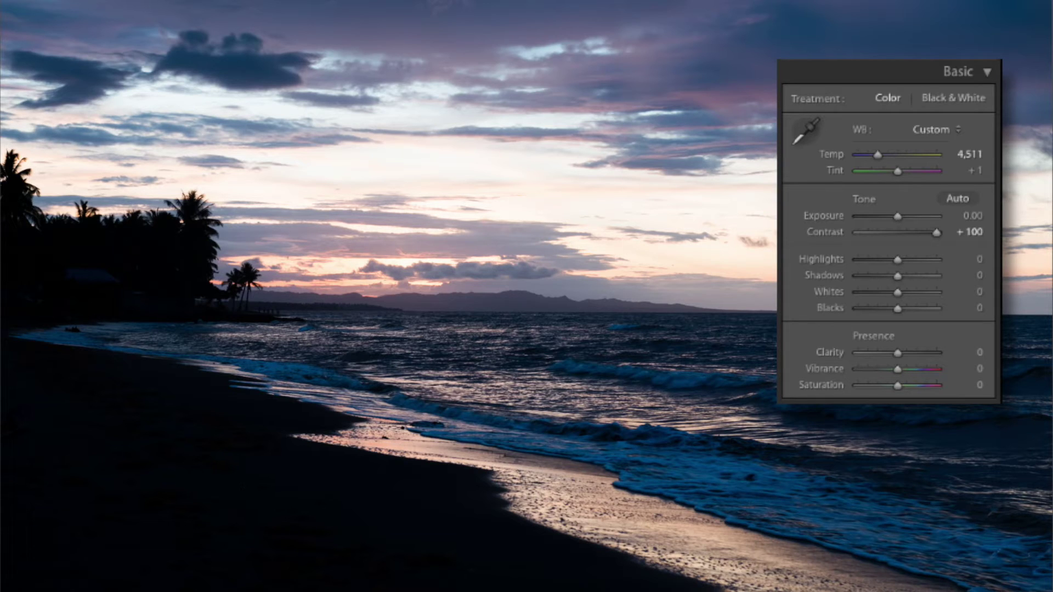
{"action": "left_click", "coordinate": [930, 234]}
{"action": "left_click_drag", "start_coordinate": [930, 234], "coordinate": [857, 234]}
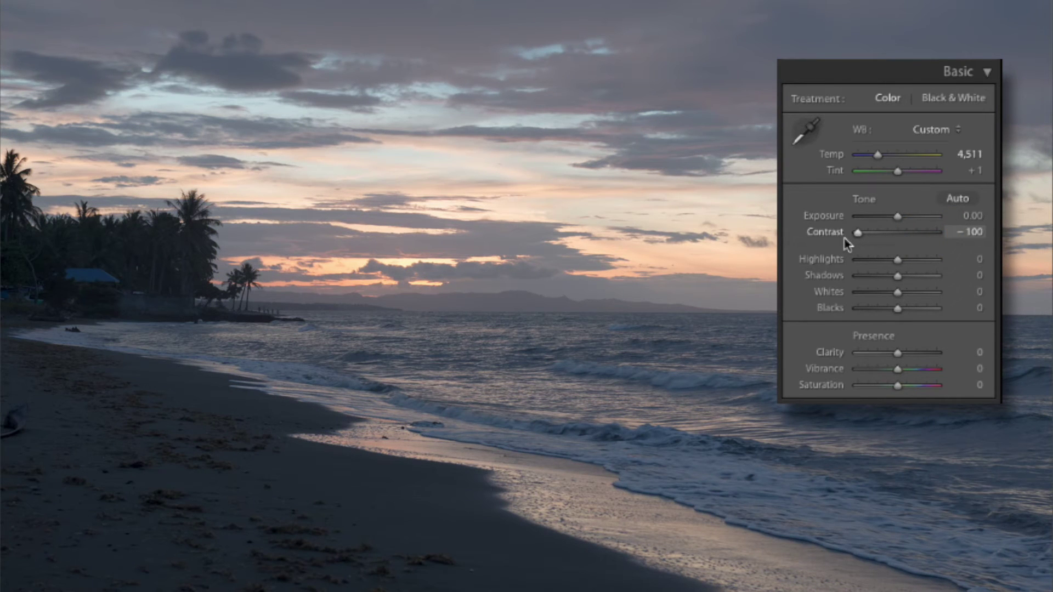
{"action": "double_click", "coordinate": [808, 232]}
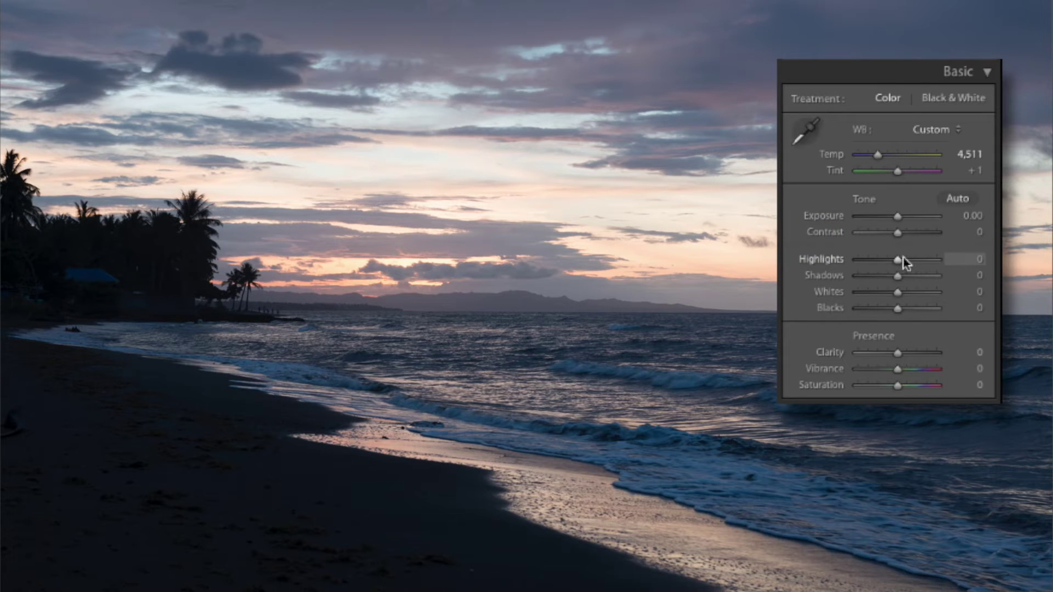
Lower the photo's Highlights to -100
{"action": "left_click_drag", "start_coordinate": [899, 261], "coordinate": [782, 288]}
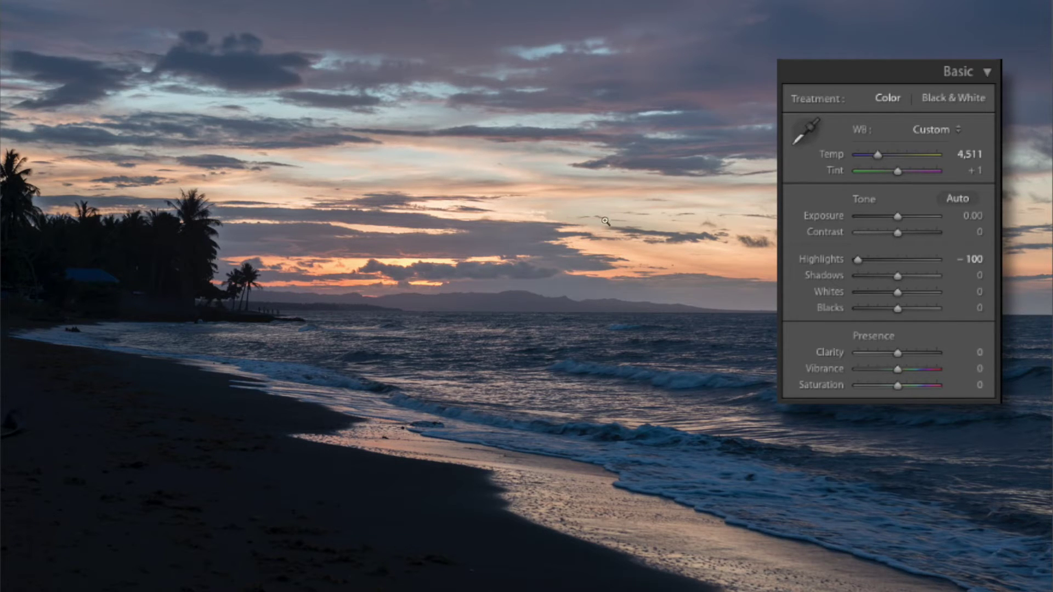
Keep the photo's Highlights at -100, try its Shadows at +100 and -100, and settle on Shadows +32
{"action": "left_click_drag", "start_coordinate": [857, 261], "coordinate": [829, 261]}
{"action": "left_click_drag", "start_coordinate": [893, 269], "coordinate": [838, 270]}
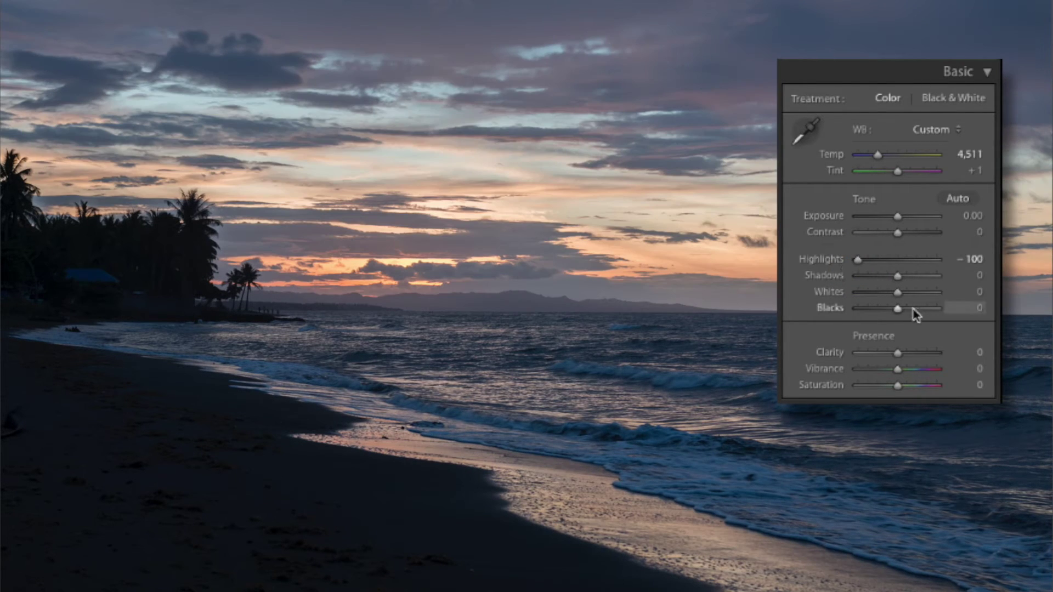
{"action": "left_click_drag", "start_coordinate": [898, 277], "coordinate": [995, 285]}
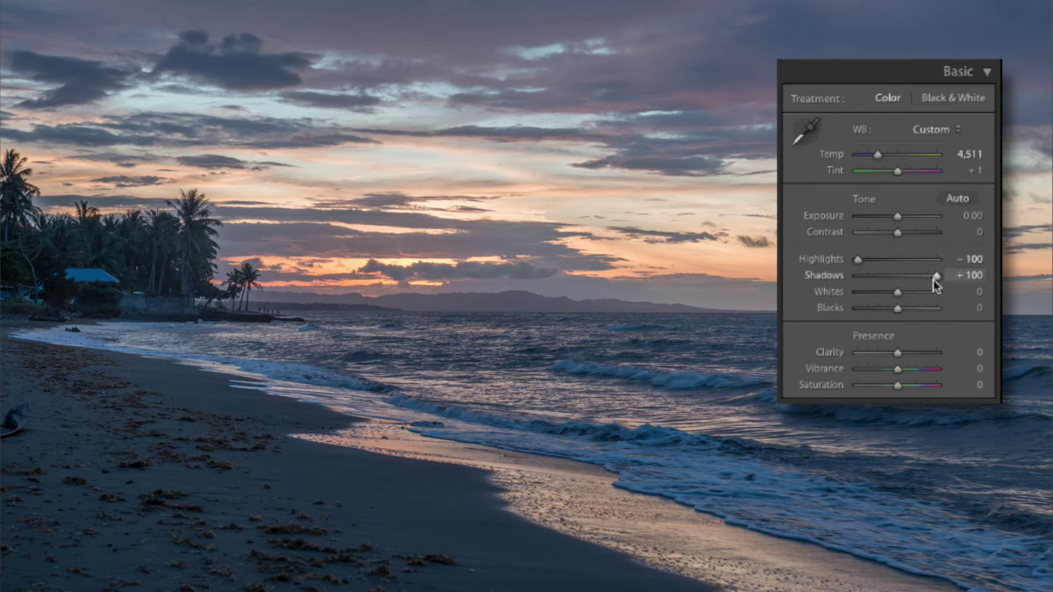
{"action": "left_click_drag", "start_coordinate": [890, 279], "coordinate": [823, 276]}
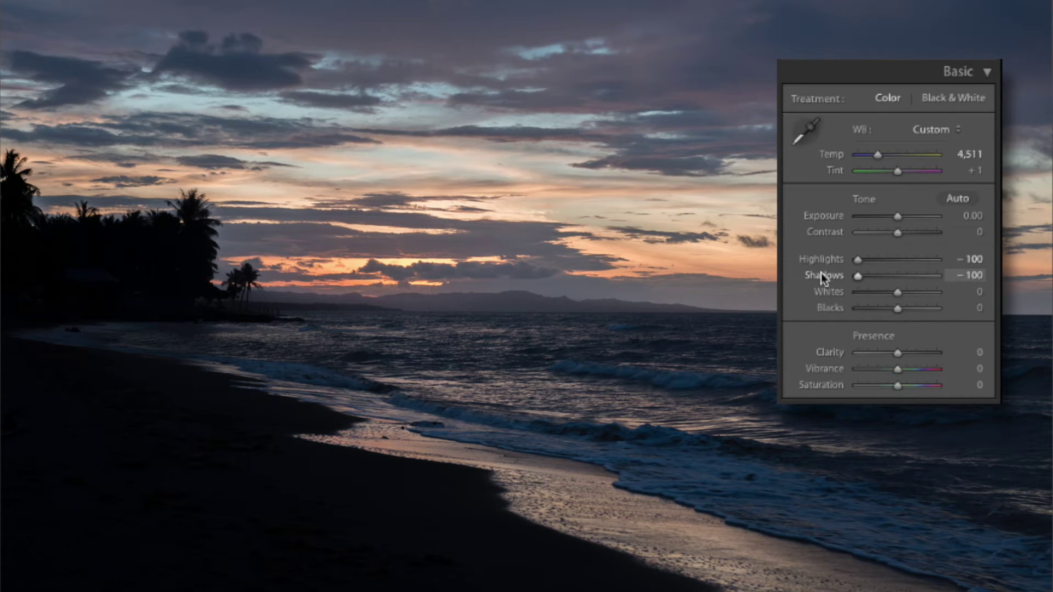
{"action": "left_click_drag", "start_coordinate": [857, 275], "coordinate": [908, 282]}
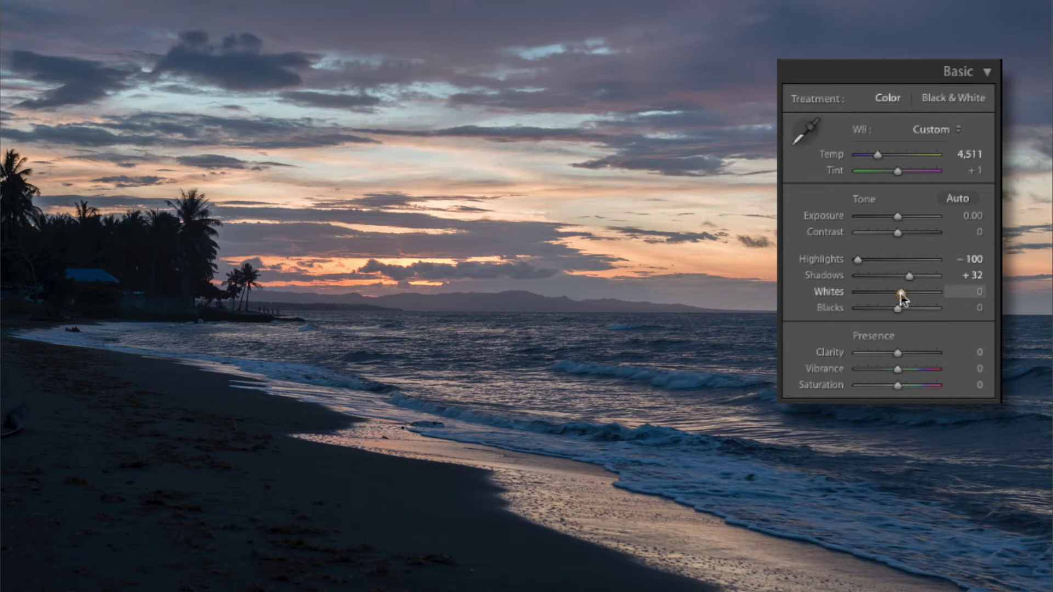
Set the photo's Whites to +36 and its Blacks to -20
{"action": "left_click_drag", "start_coordinate": [901, 296], "coordinate": [917, 300]}
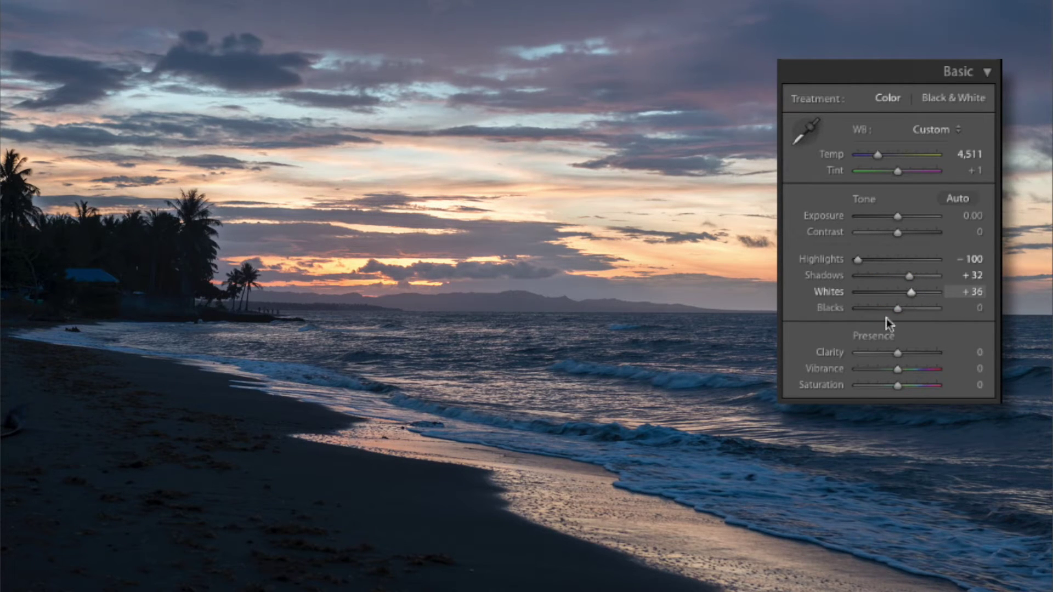
{"action": "left_click_drag", "start_coordinate": [897, 311], "coordinate": [888, 310]}
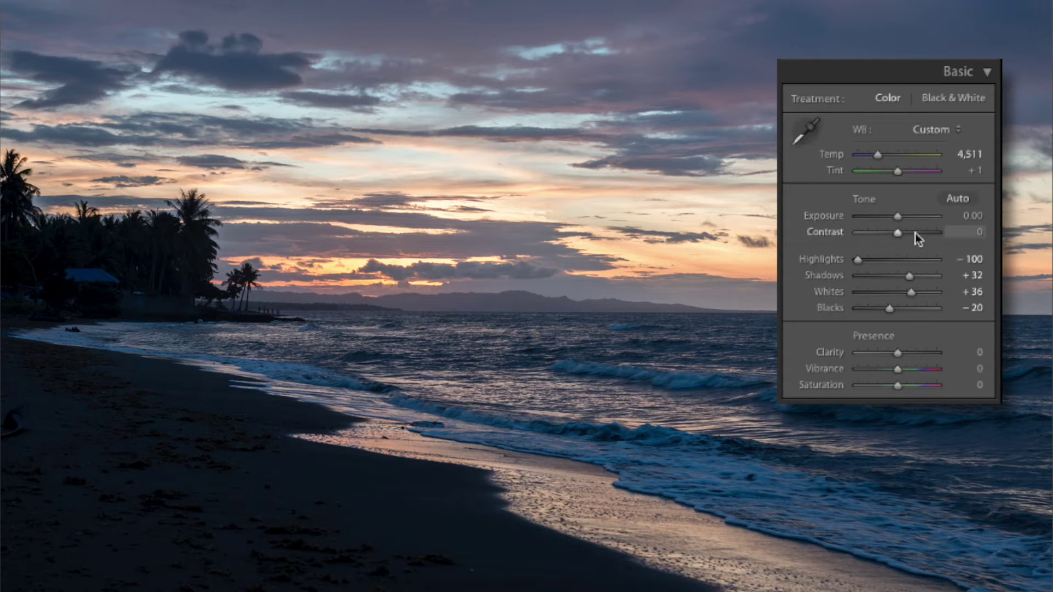
Try the photo's Contrast at -100 and +100 with the new tone settings, and reset it to 0
{"action": "left_click_drag", "start_coordinate": [896, 233], "coordinate": [852, 236]}
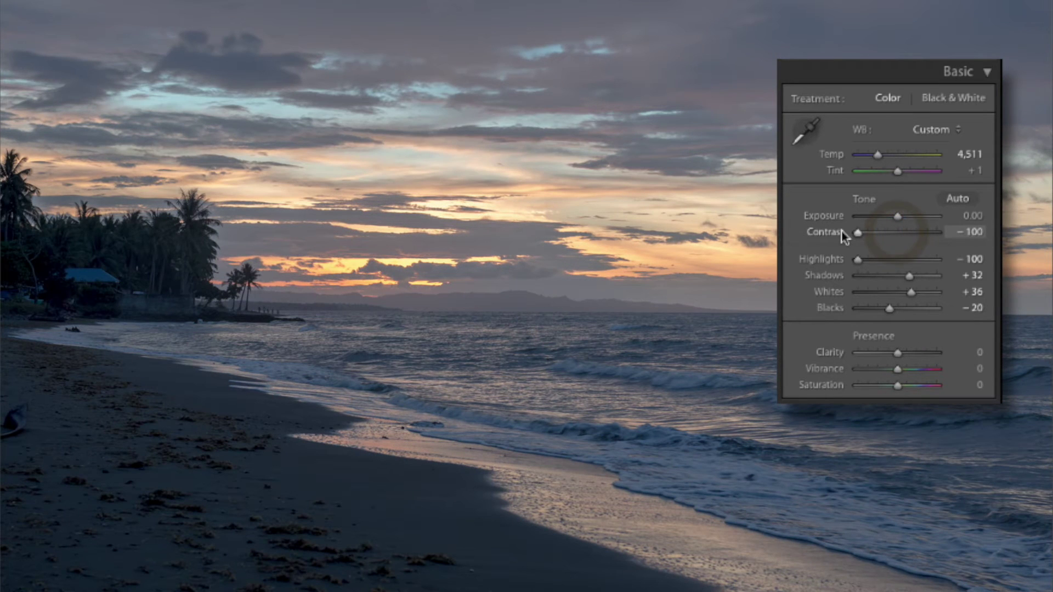
{"action": "left_click_drag", "start_coordinate": [857, 233], "coordinate": [952, 235]}
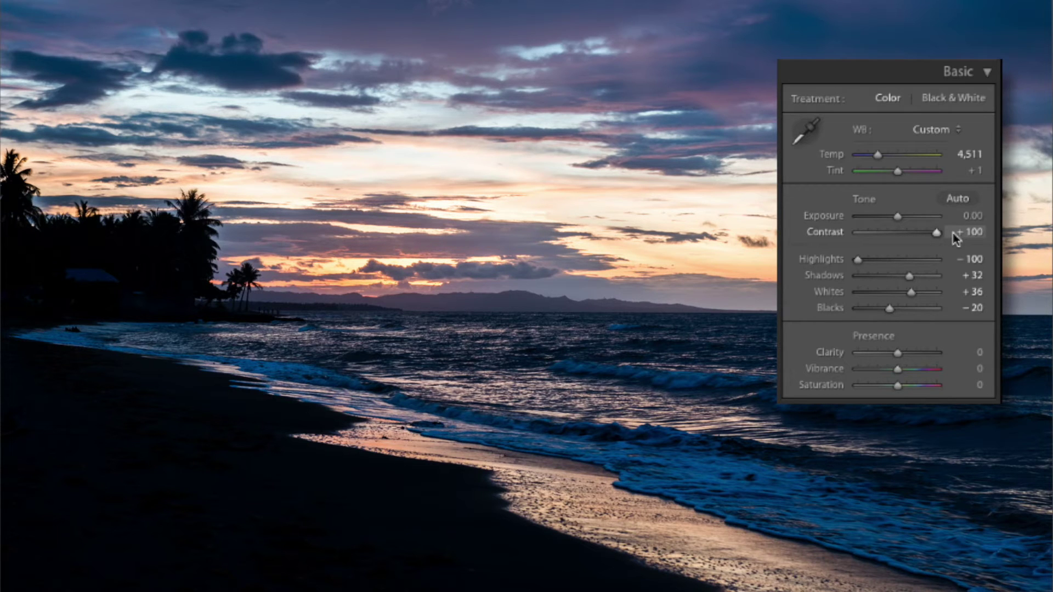
{"action": "left_click_drag", "start_coordinate": [954, 238], "coordinate": [899, 234]}
{"action": "double_click", "coordinate": [832, 233]}
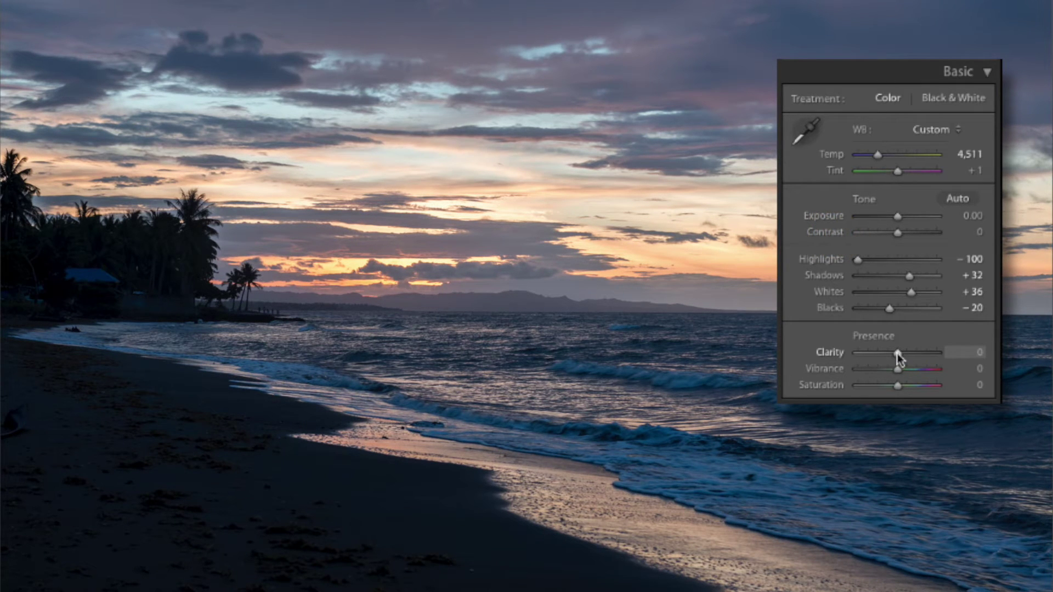
Try the photo's Clarity at +100, -100 and +56, reset it, and settle on Clarity +39
{"action": "left_click_drag", "start_coordinate": [898, 353], "coordinate": [911, 360]}
{"action": "left_click_drag", "start_coordinate": [925, 359], "coordinate": [962, 355]}
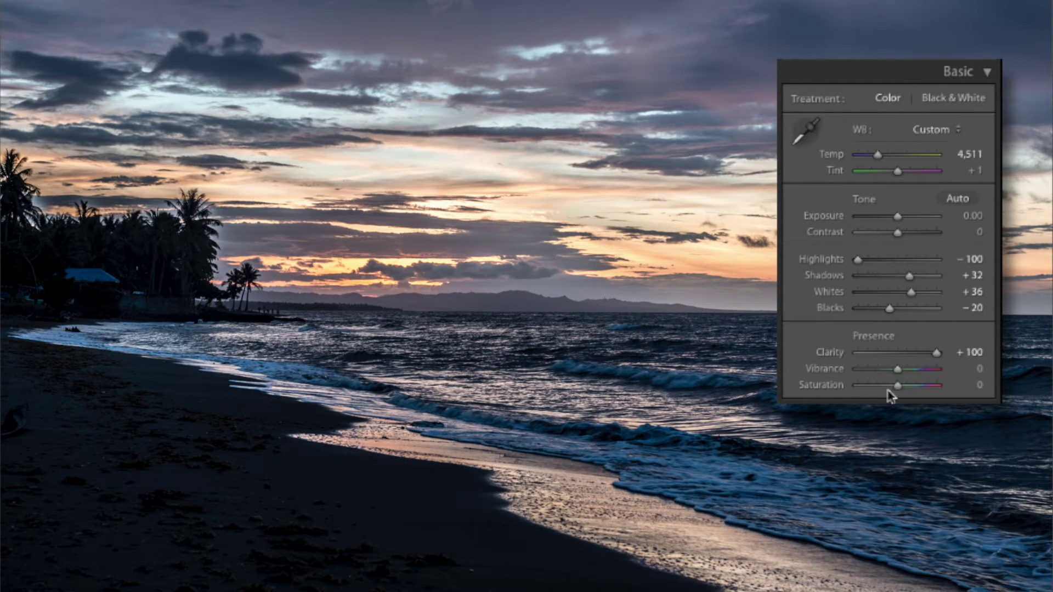
{"action": "left_click_drag", "start_coordinate": [932, 354], "coordinate": [792, 369]}
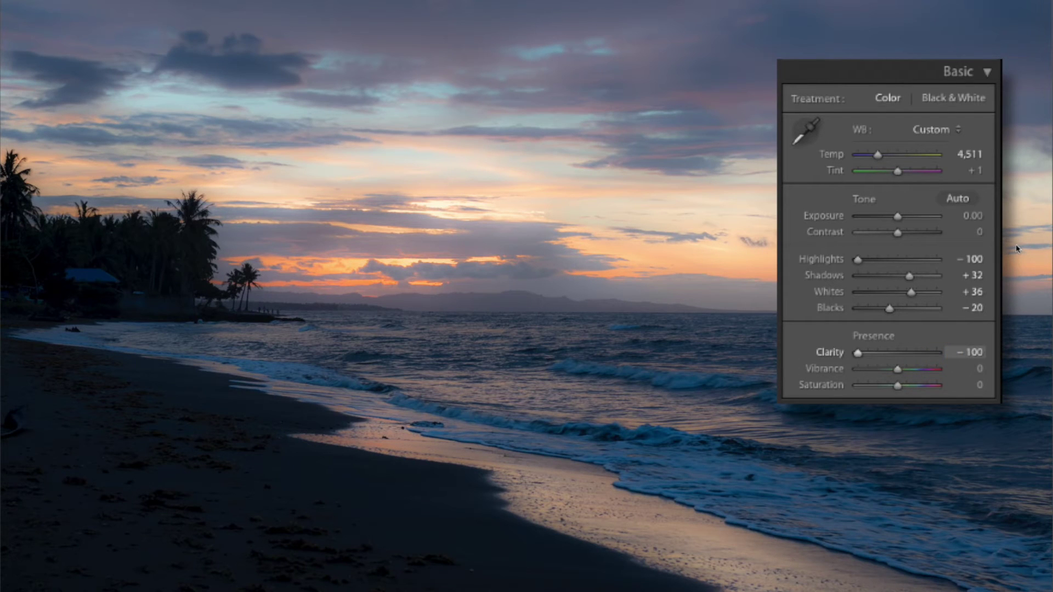
{"action": "left_click_drag", "start_coordinate": [856, 381], "coordinate": [958, 378]}
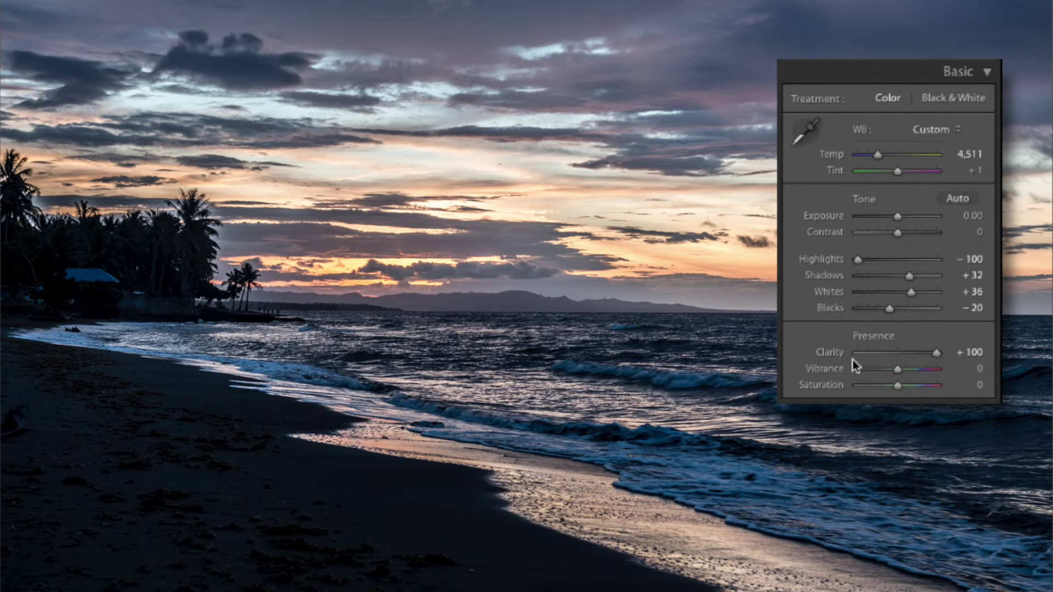
{"action": "mouse_move", "coordinate": [935, 352]}
{"action": "left_mouse_down"}
{"action": "mouse_move", "coordinate": [905, 354]}
{"action": "mouse_move", "coordinate": [917, 354]}
{"action": "left_mouse_up"}
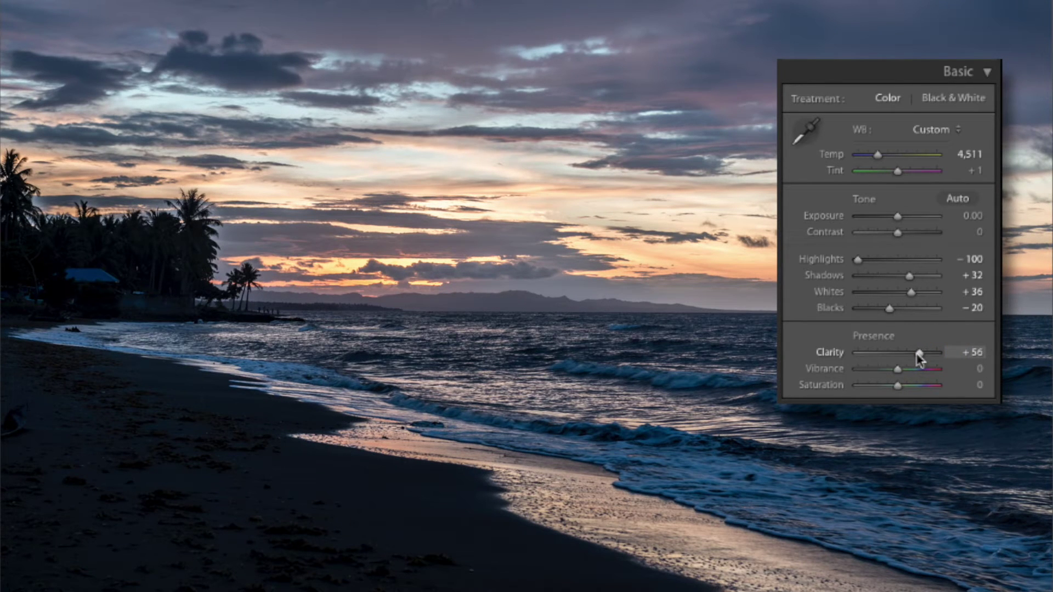
{"action": "double_click", "coordinate": [829, 354]}
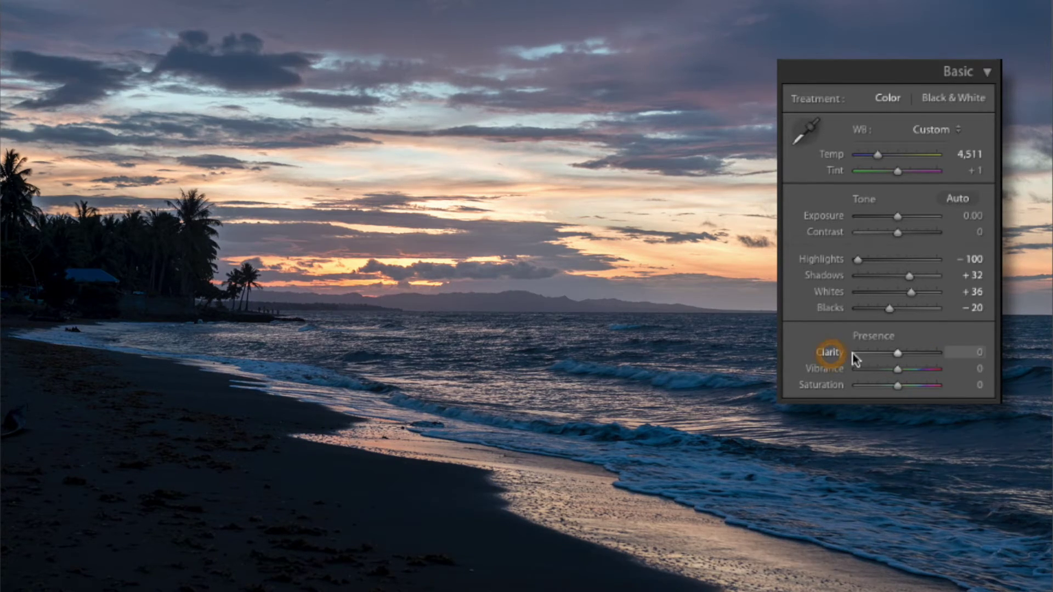
{"action": "left_click_drag", "start_coordinate": [898, 352], "coordinate": [914, 356]}
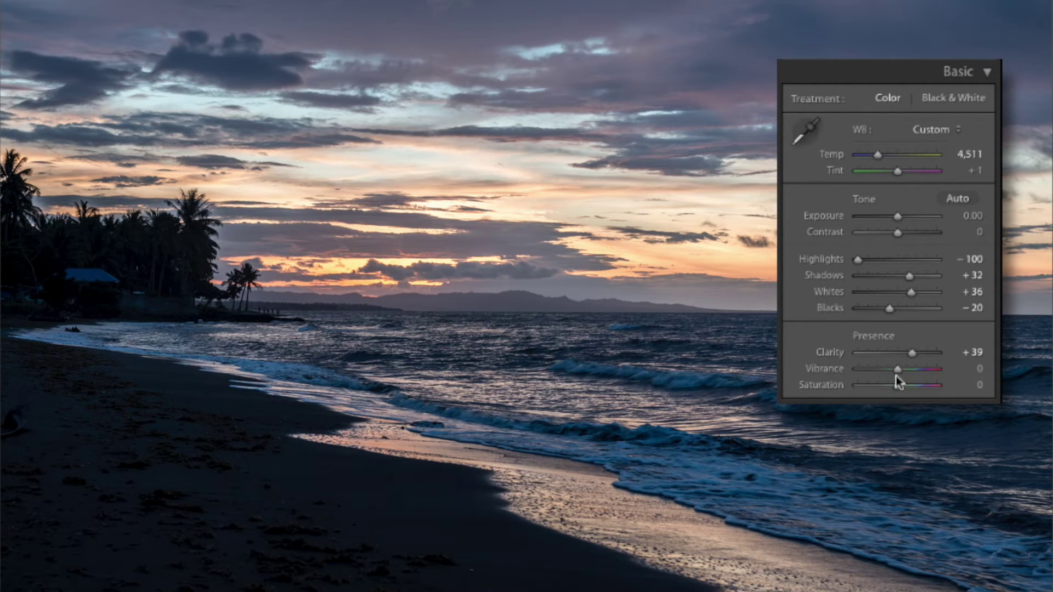
Try the photo's Vibrance at +100 and its Saturation at +100 separately, resetting each to 0
{"action": "left_click_drag", "start_coordinate": [897, 370], "coordinate": [961, 377]}
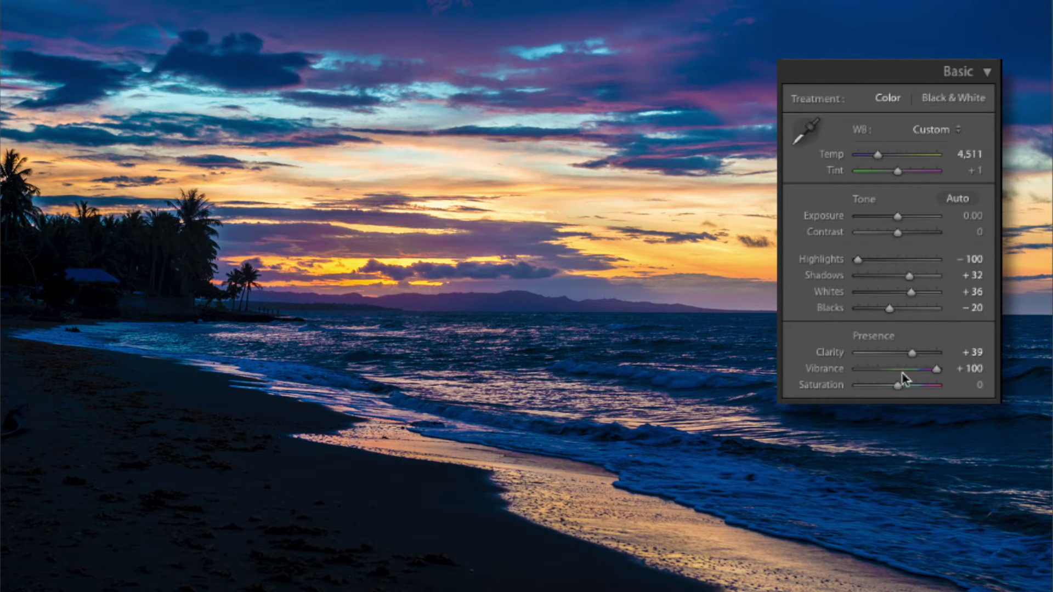
{"action": "double_click", "coordinate": [825, 370]}
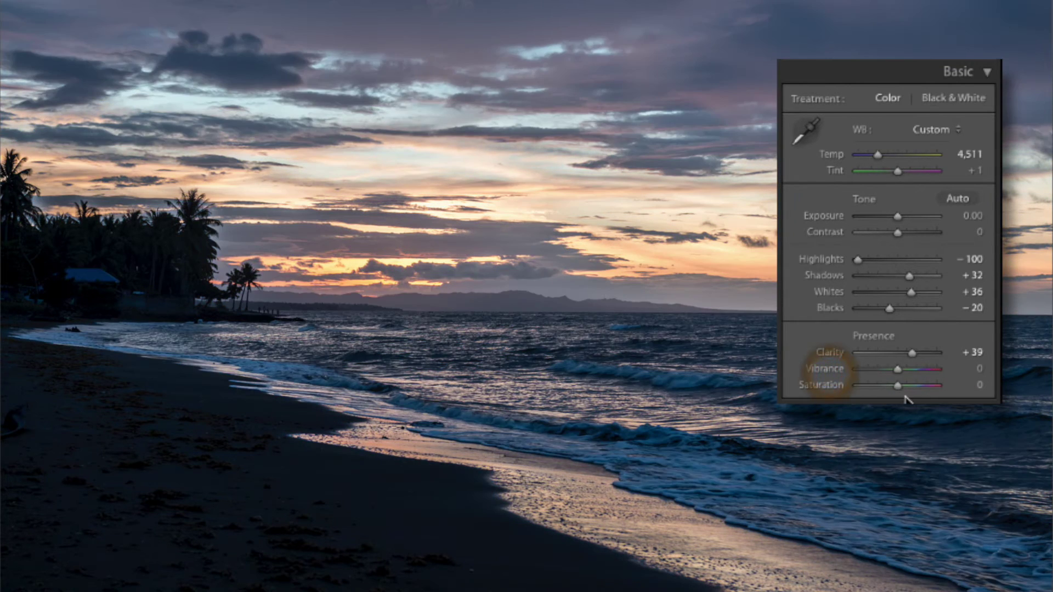
{"action": "left_click_drag", "start_coordinate": [897, 386], "coordinate": [981, 392]}
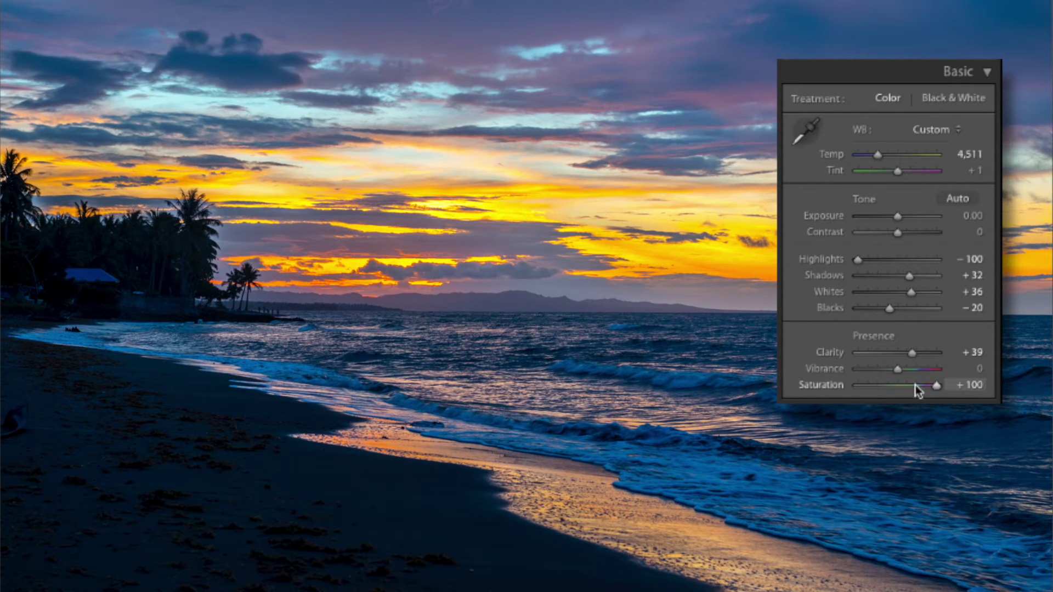
{"action": "left_click_drag", "start_coordinate": [936, 389], "coordinate": [899, 389]}
{"action": "double_click", "coordinate": [821, 387]}
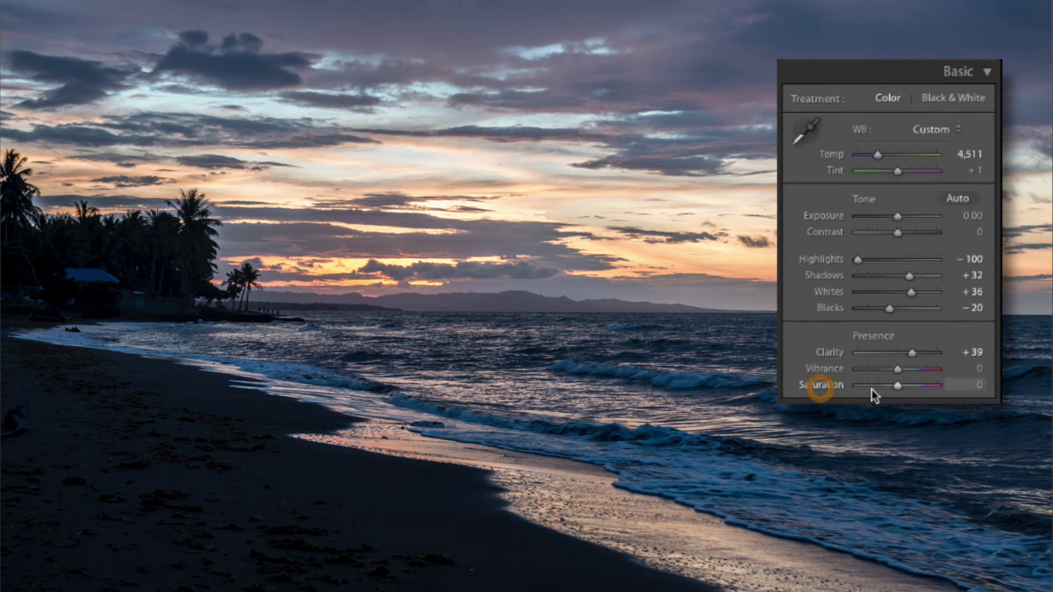
{"action": "left_click_drag", "start_coordinate": [898, 389], "coordinate": [948, 388]}
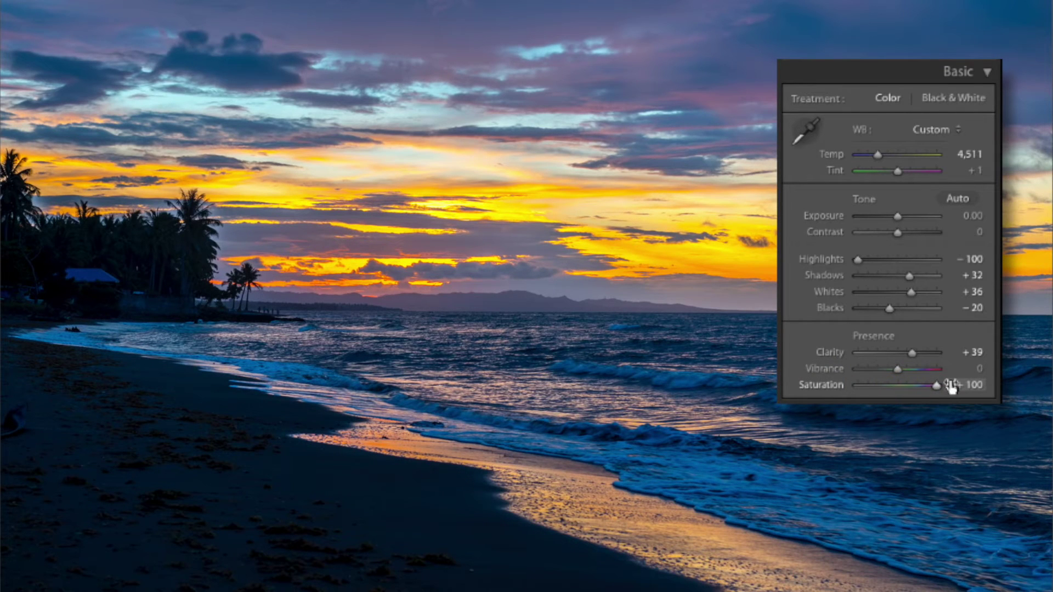
{"action": "double_click", "coordinate": [820, 385]}
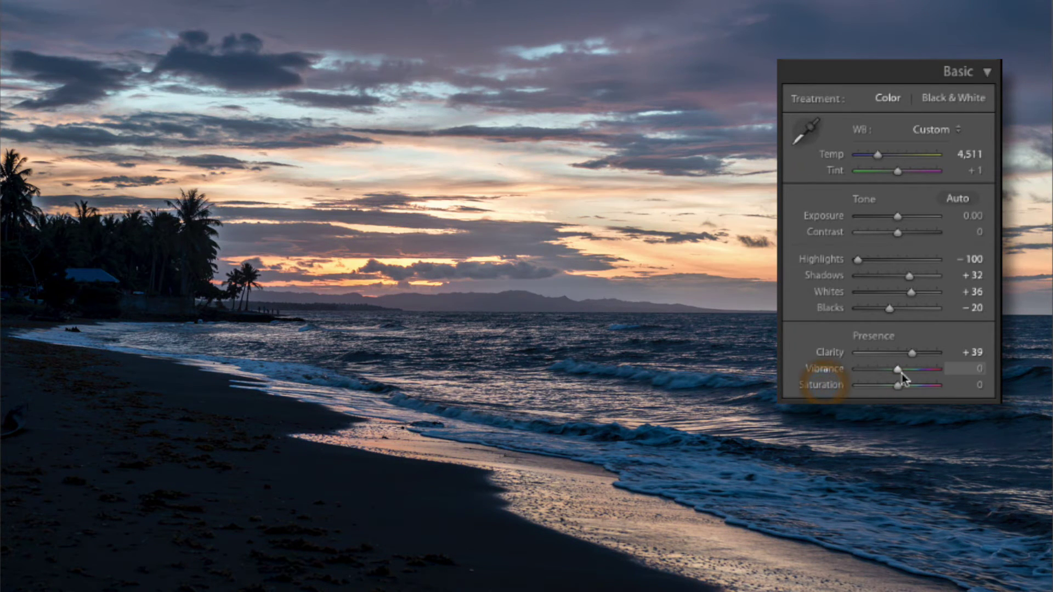
Raise the photo's Vibrance to +74 and fine-tune it to +63
{"action": "left_click_drag", "start_coordinate": [898, 370], "coordinate": [929, 375]}
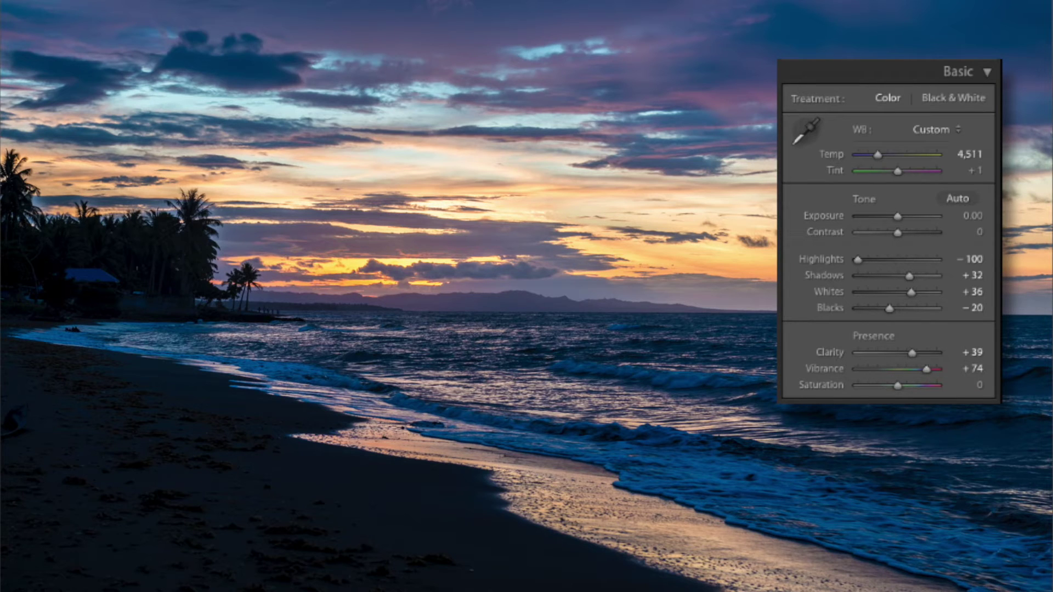
{"action": "left_click_drag", "start_coordinate": [927, 370], "coordinate": [921, 371]}
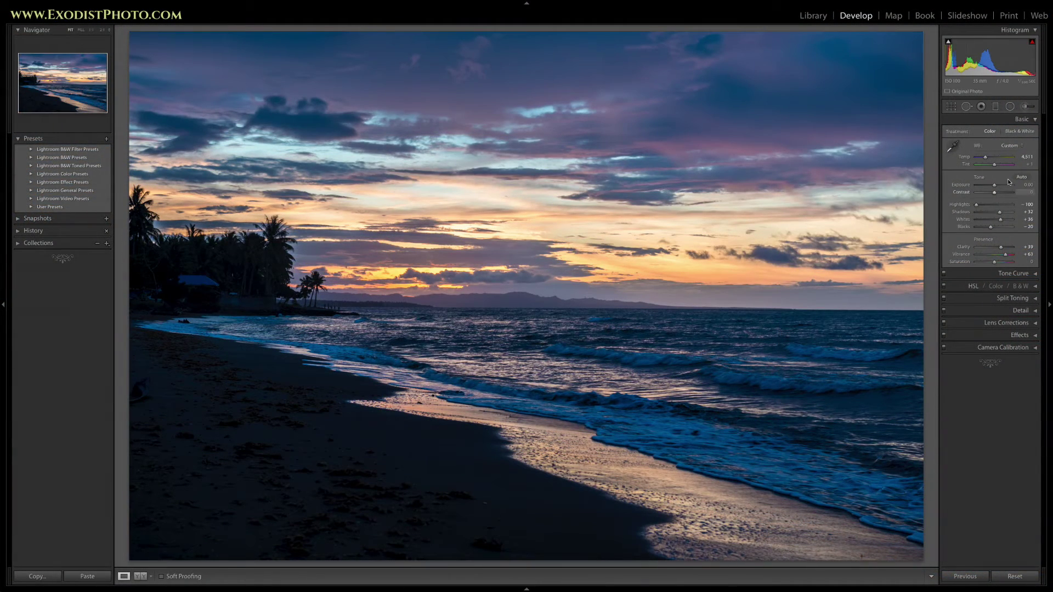
Show the Tone Curve settings, try the Medium Contrast and Strong Contrast point curves, and return to Linear
{"action": "left_click", "coordinate": [1014, 273]}
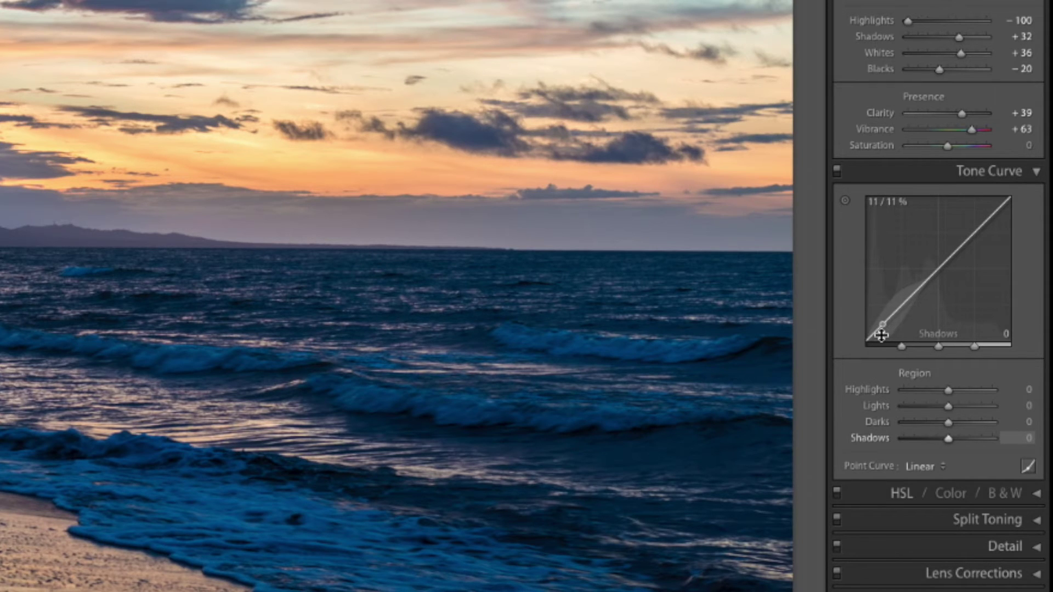
{"action": "left_click", "coordinate": [938, 466]}
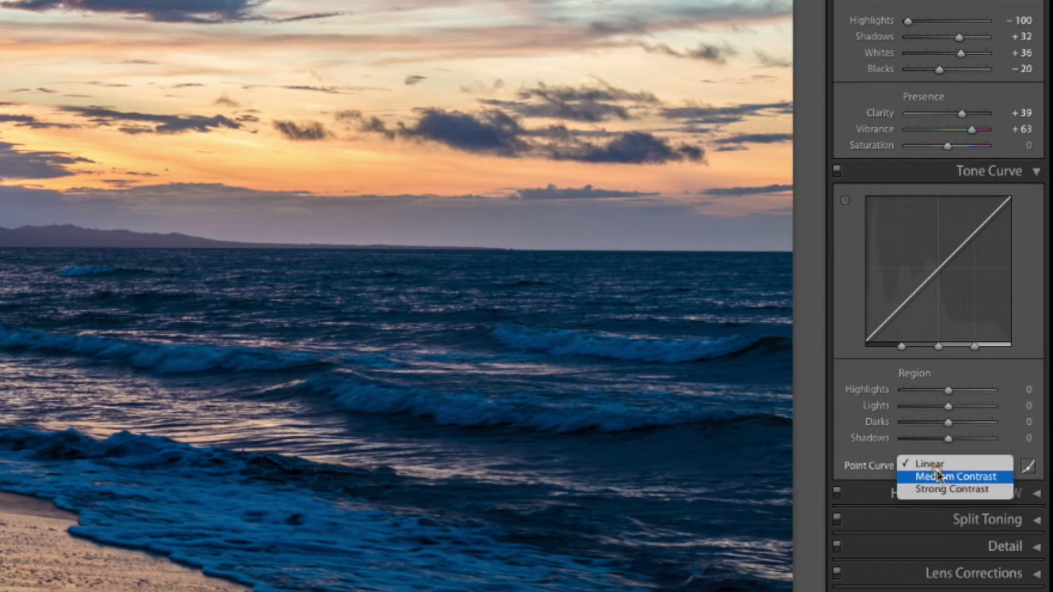
{"action": "left_click", "coordinate": [938, 476]}
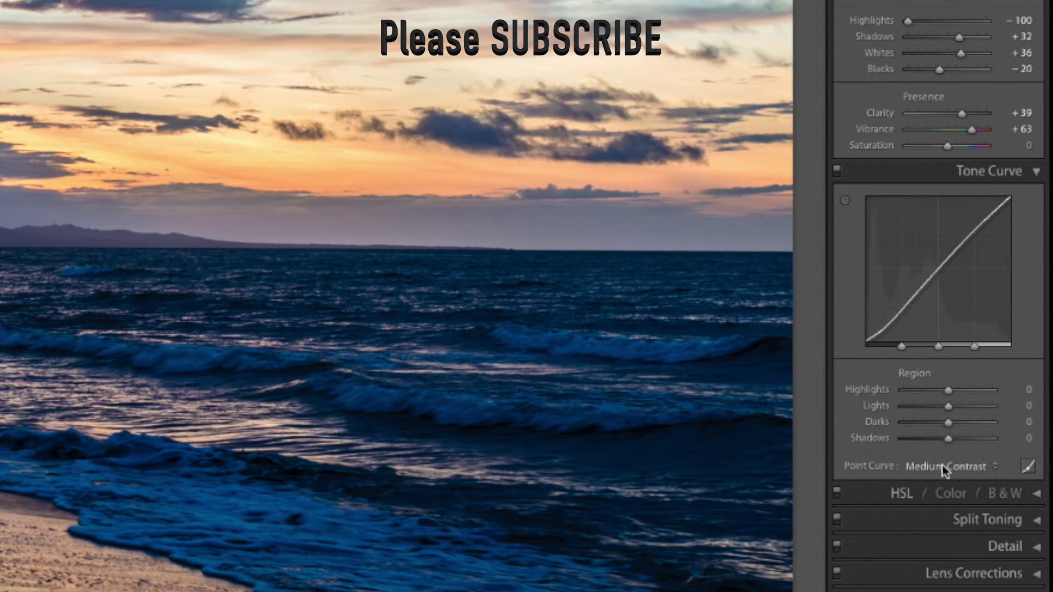
{"action": "left_click", "coordinate": [951, 467]}
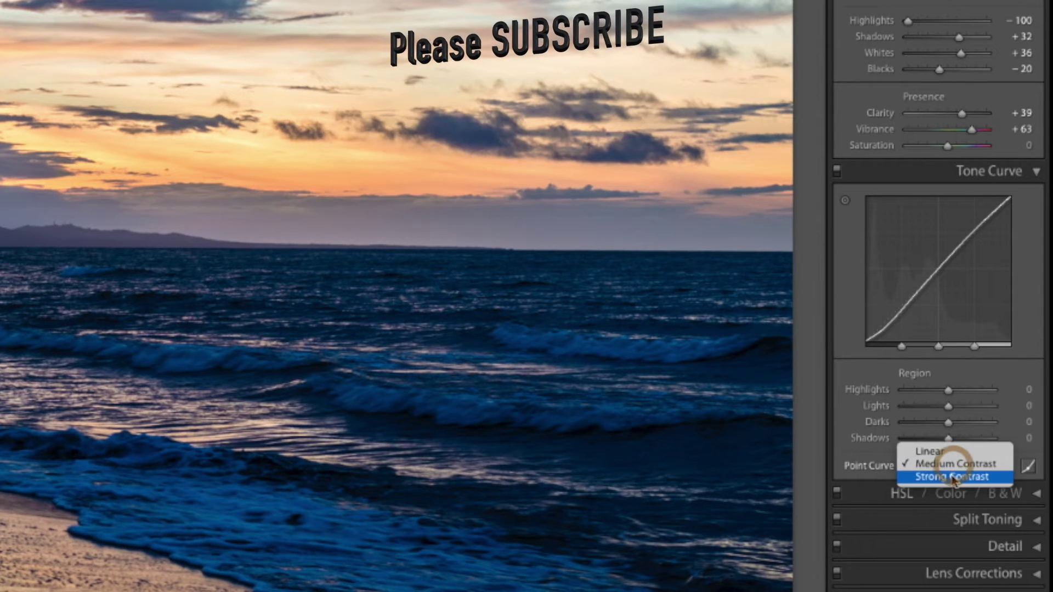
{"action": "left_click", "coordinate": [953, 477]}
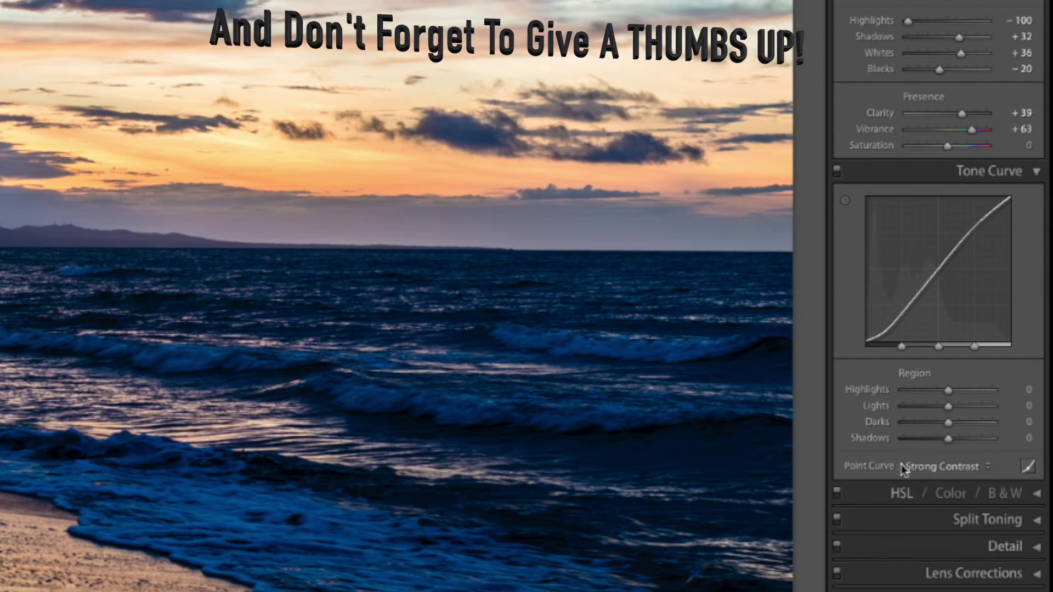
{"action": "left_click", "coordinate": [948, 467]}
{"action": "left_click", "coordinate": [942, 437]}
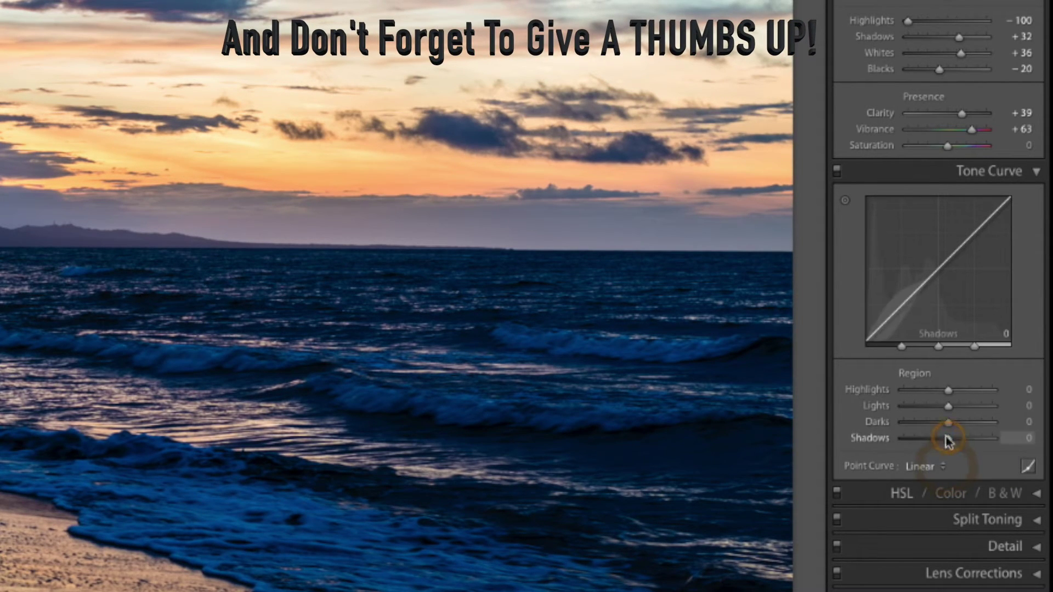
Try reshaping the tone curve directly with Darks at -41 and Lights at +31, and reset both regions to 0
{"action": "left_click_drag", "start_coordinate": [905, 308], "coordinate": [901, 320]}
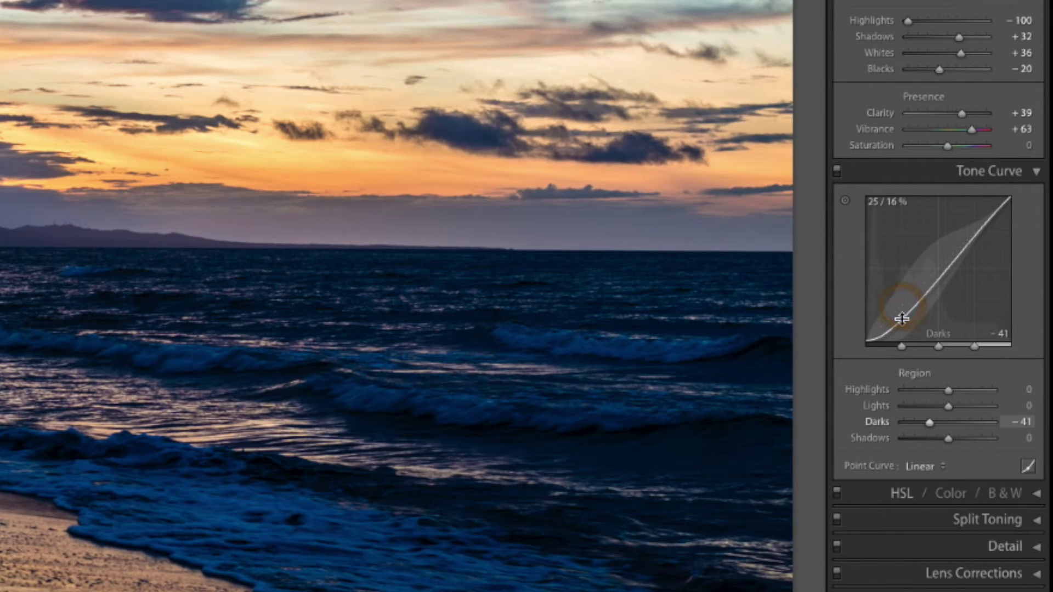
{"action": "left_click_drag", "start_coordinate": [966, 246], "coordinate": [963, 231]}
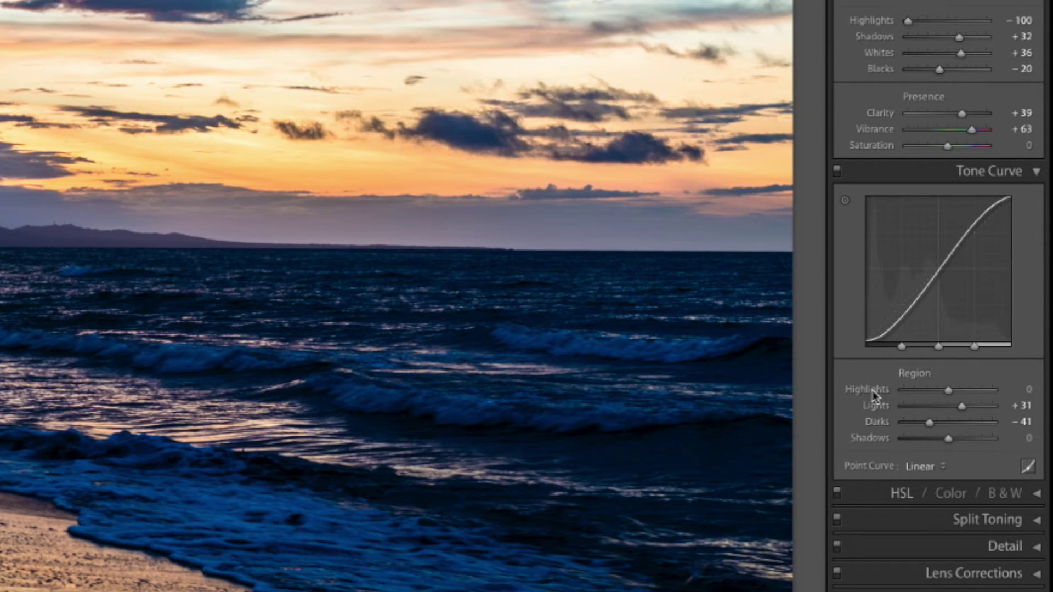
{"action": "double_click", "coordinate": [875, 406]}
{"action": "double_click", "coordinate": [875, 422]}
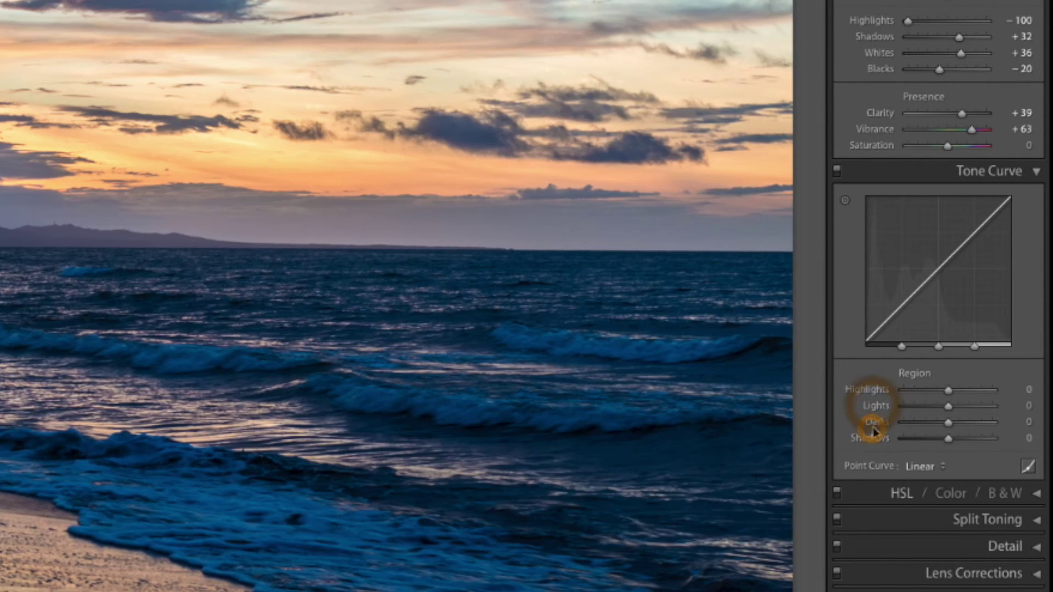
Switch the tone curve to point editing and back to region editing, and set the Point Curve to Medium Contrast
{"action": "left_click", "coordinate": [1028, 469]}
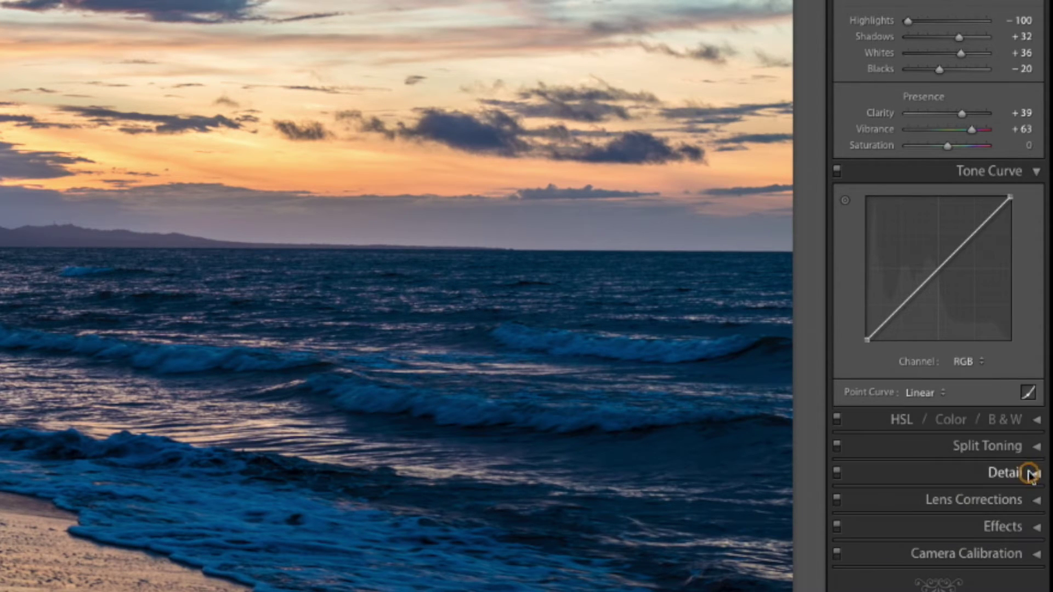
{"action": "left_click", "coordinate": [1029, 394]}
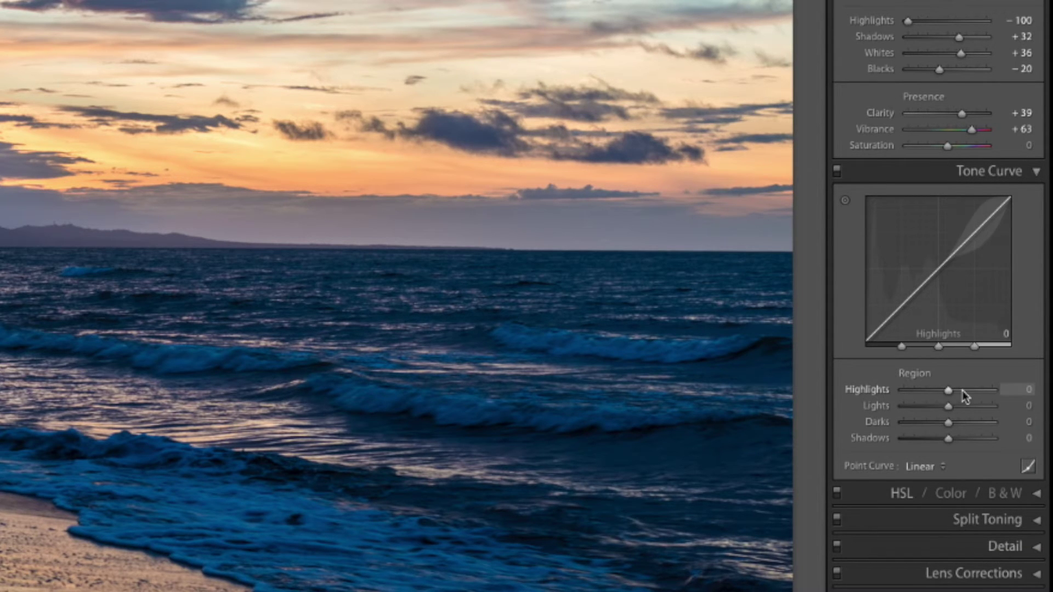
{"action": "left_click", "coordinate": [925, 466]}
{"action": "left_click", "coordinate": [946, 476]}
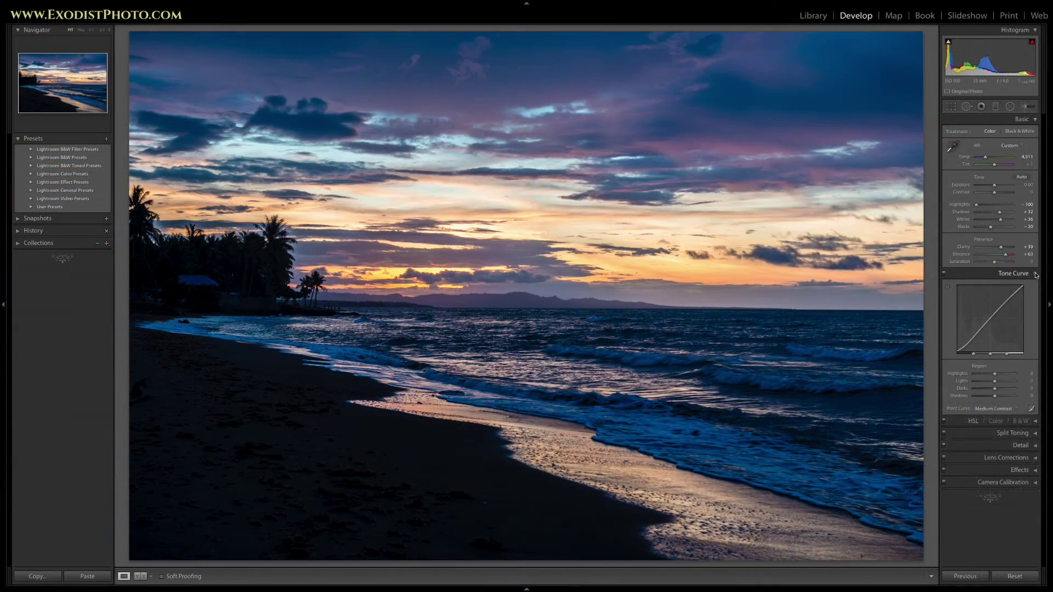
Switch from the Tone Curve to the HSL settings and view the Hue, Saturation, Luminance and All slider sets
{"action": "left_click", "coordinate": [1036, 274]}
{"action": "left_click", "coordinate": [1036, 286]}
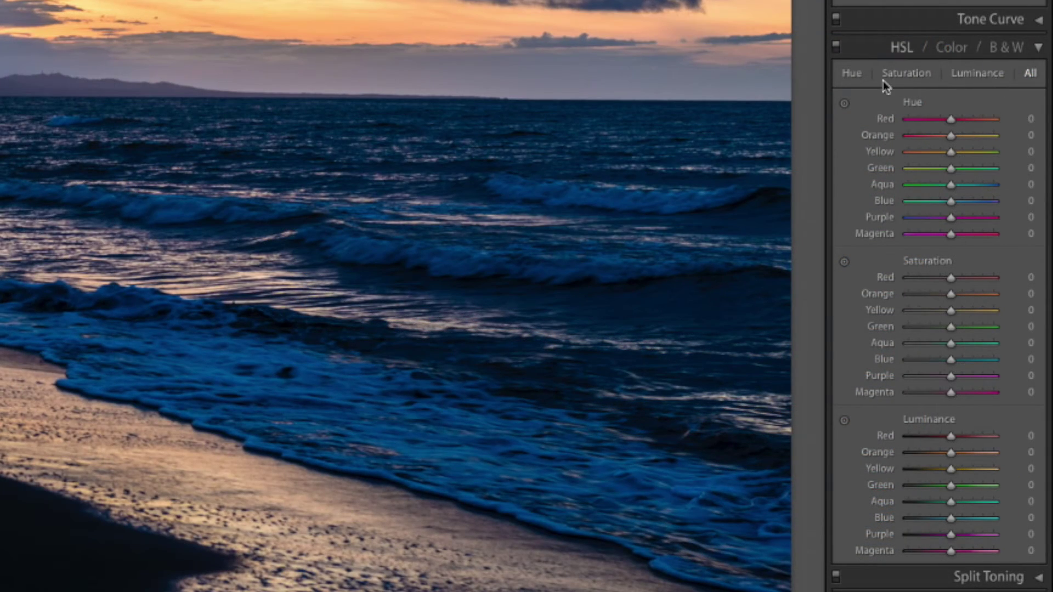
{"action": "left_click", "coordinate": [852, 74]}
{"action": "left_click", "coordinate": [913, 76]}
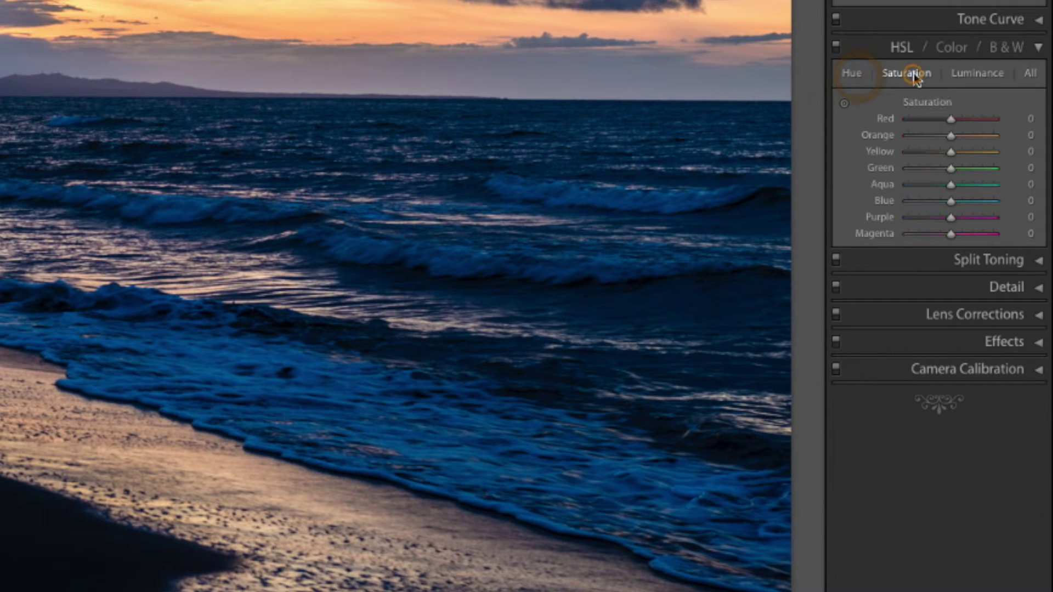
{"action": "left_click", "coordinate": [979, 74]}
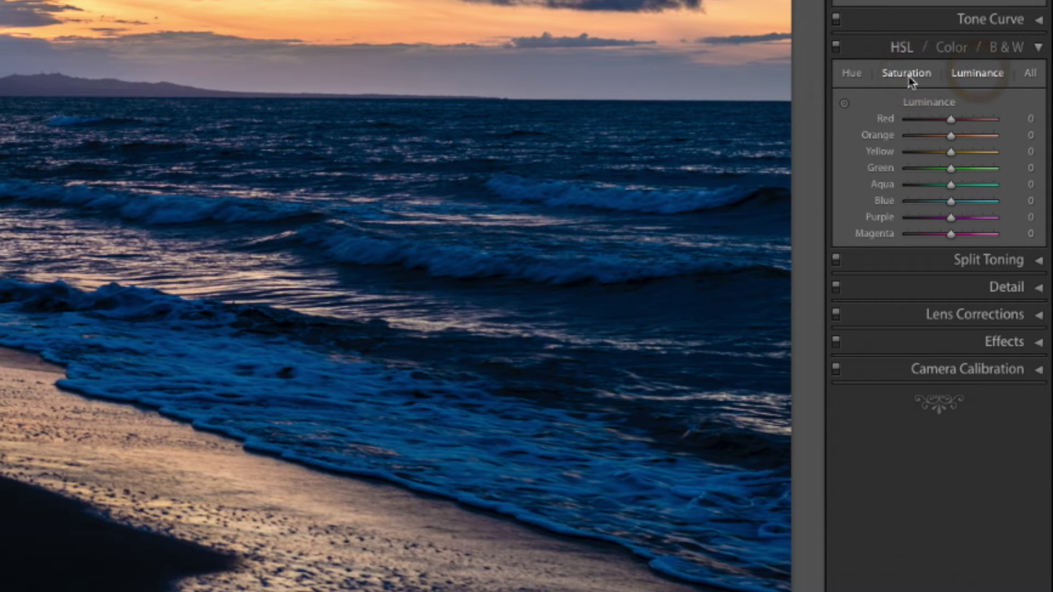
{"action": "left_click", "coordinate": [1029, 74]}
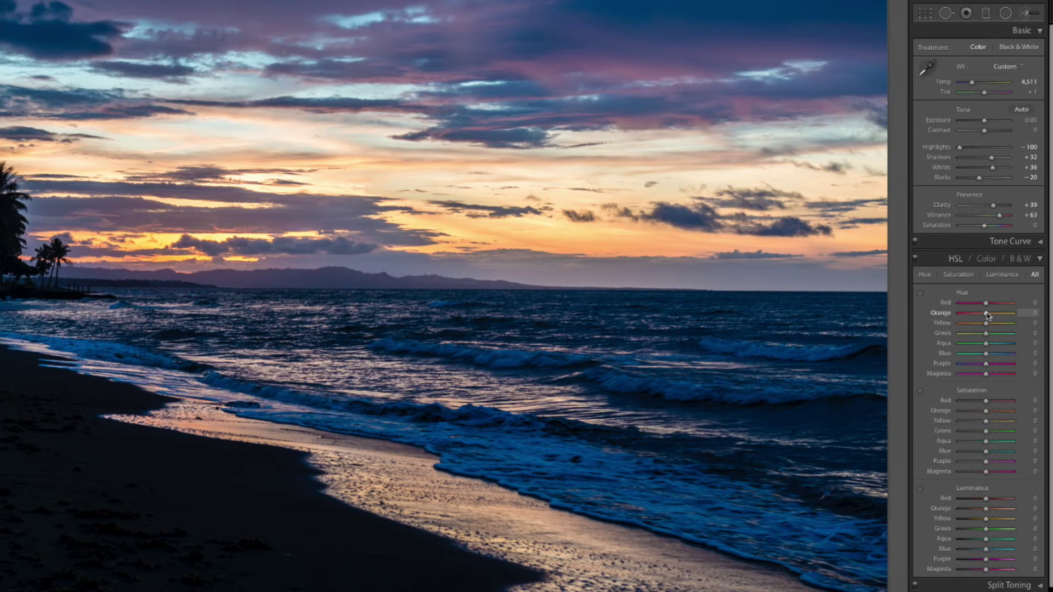
Try shifting the Orange hue to -100 and toward the opposite extreme, and try raising the Orange luminance before resetting it
{"action": "left_click_drag", "start_coordinate": [987, 316], "coordinate": [950, 314]}
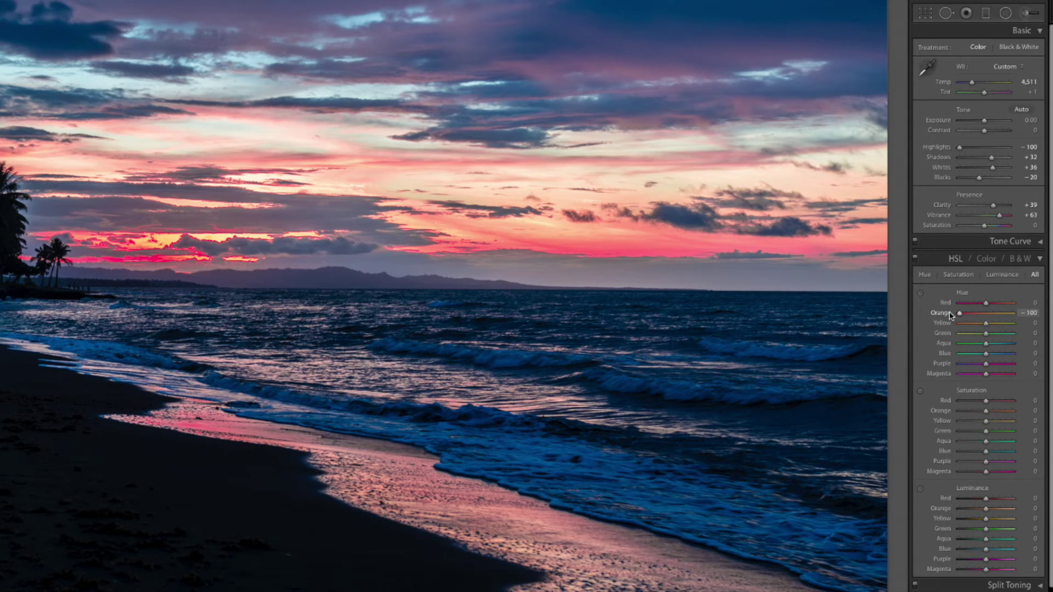
{"action": "left_click_drag", "start_coordinate": [950, 315], "coordinate": [1017, 320]}
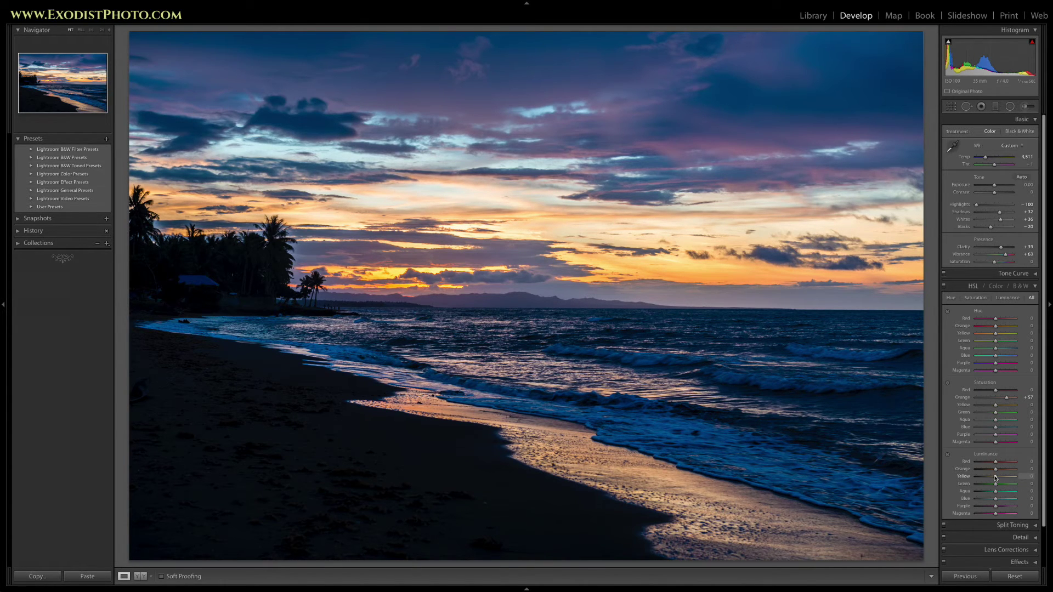
{"action": "left_click_drag", "start_coordinate": [994, 471], "coordinate": [1025, 474]}
{"action": "double_click", "coordinate": [962, 470]}
{"action": "scroll", "coordinate": [999, 460], "scroll_direction": "down", "scroll_amount": 2}
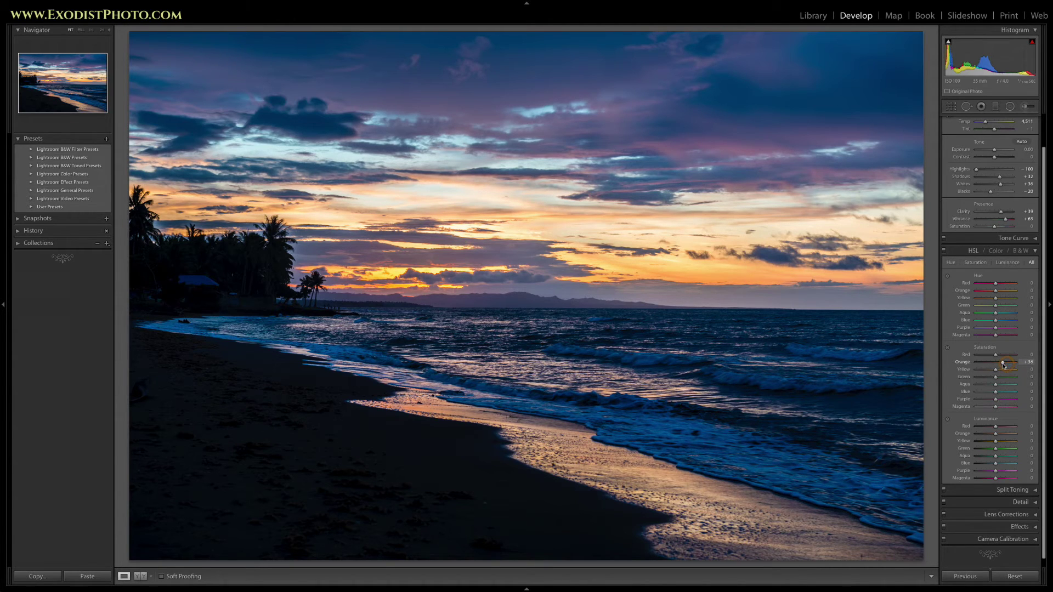
Compare the Color layout of the color sliders with the HSL layout and return to the Color layout
{"action": "left_click", "coordinate": [995, 251]}
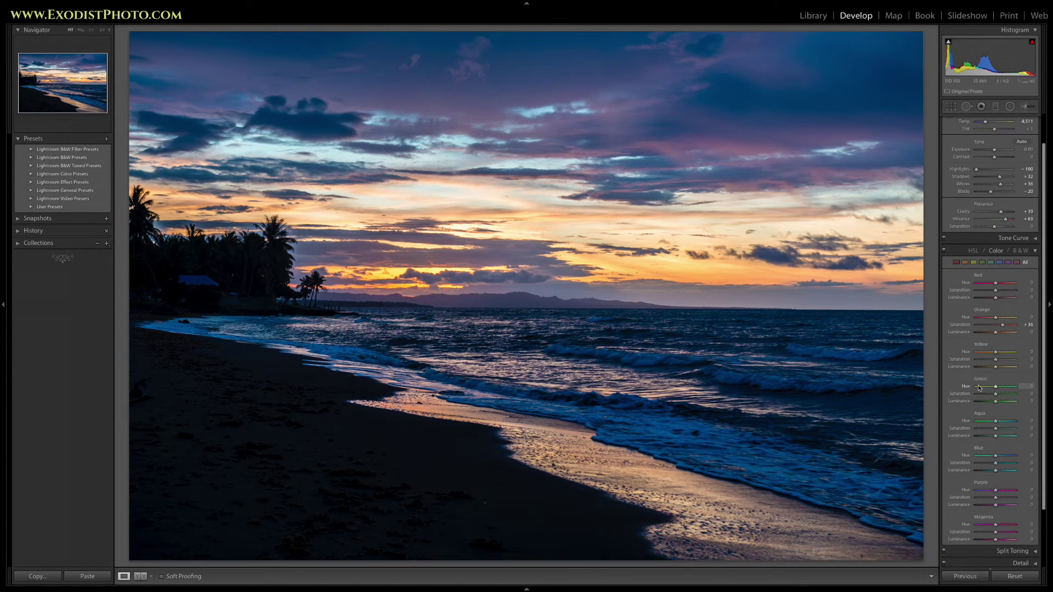
{"action": "left_click", "coordinate": [971, 250]}
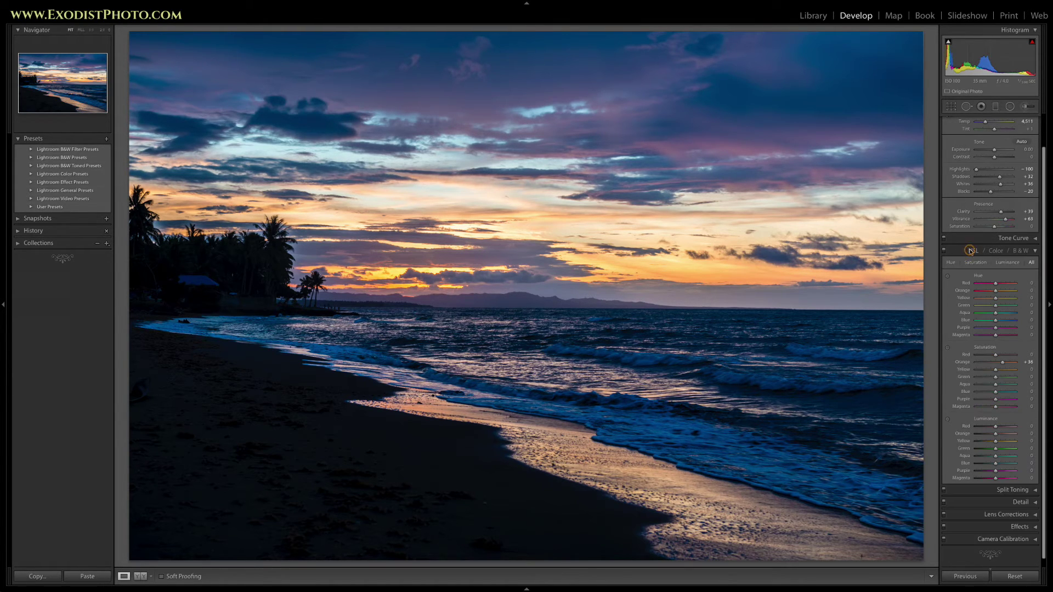
{"action": "left_click", "coordinate": [1003, 252]}
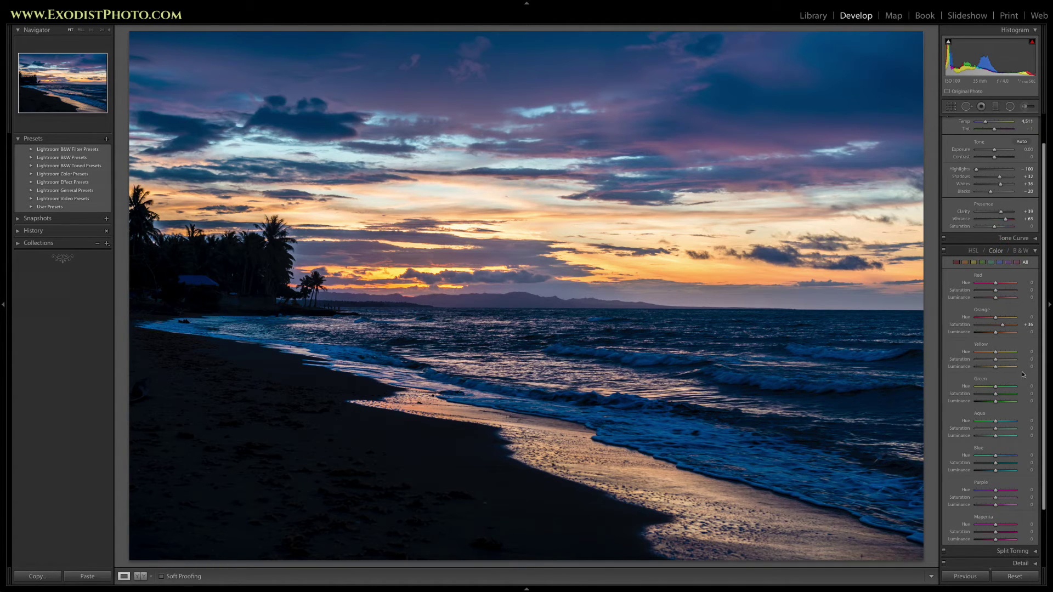
Try shifting the Blue hue to -41 and reset it to 0
{"action": "scroll", "coordinate": [1011, 442], "scroll_direction": "down", "scroll_amount": 2}
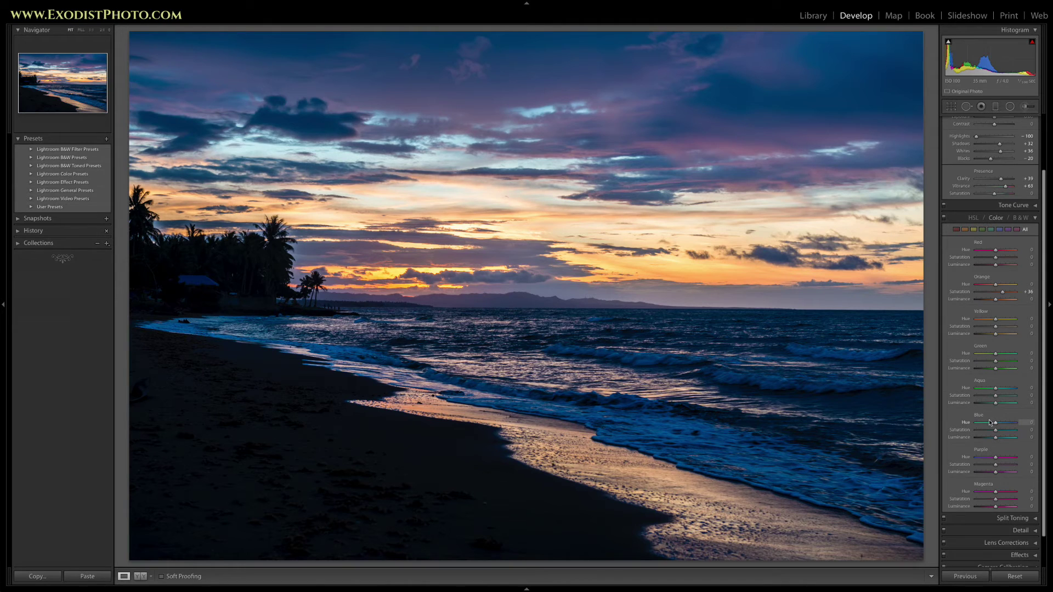
{"action": "left_click_drag", "start_coordinate": [995, 424], "coordinate": [988, 427]}
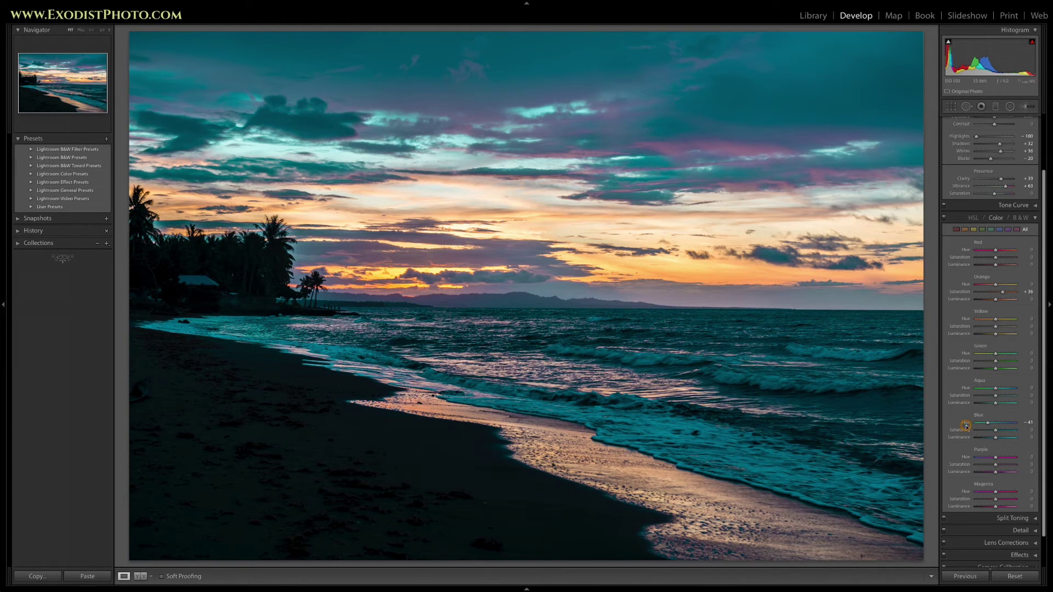
{"action": "double_click", "coordinate": [966, 423]}
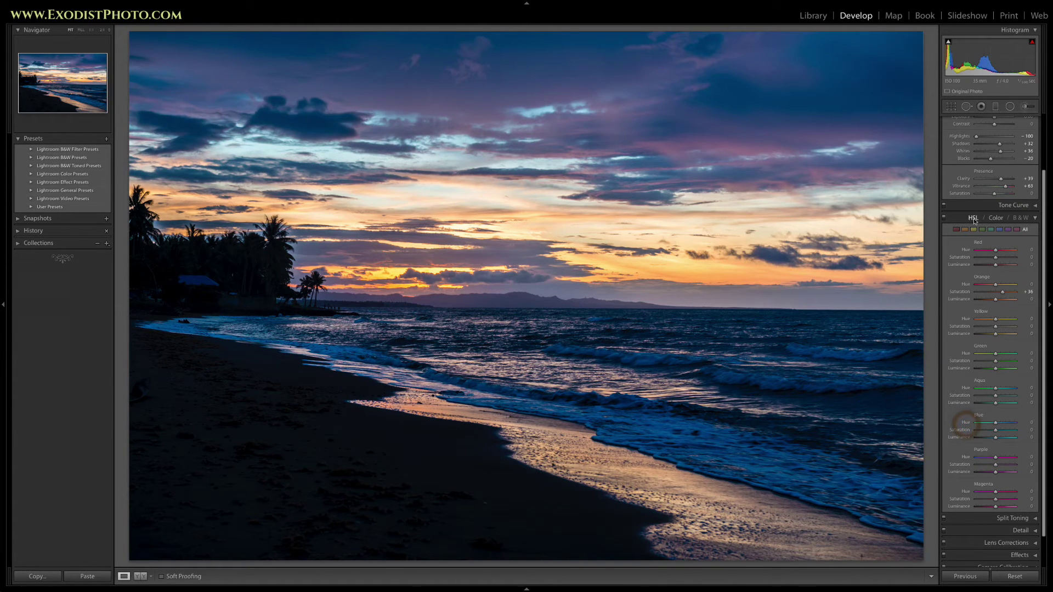
Try a black-and-white conversion with Yellow at -100 in the mix, reset Yellow, apply the Auto mix, and return to color
{"action": "left_click", "coordinate": [1021, 218]}
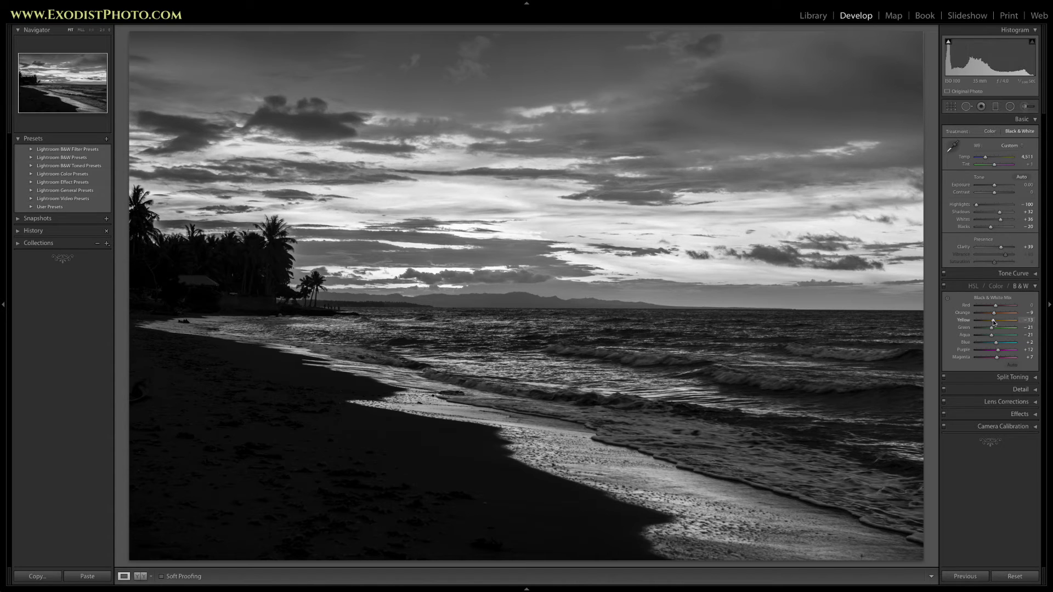
{"action": "left_click_drag", "start_coordinate": [1013, 322], "coordinate": [964, 324]}
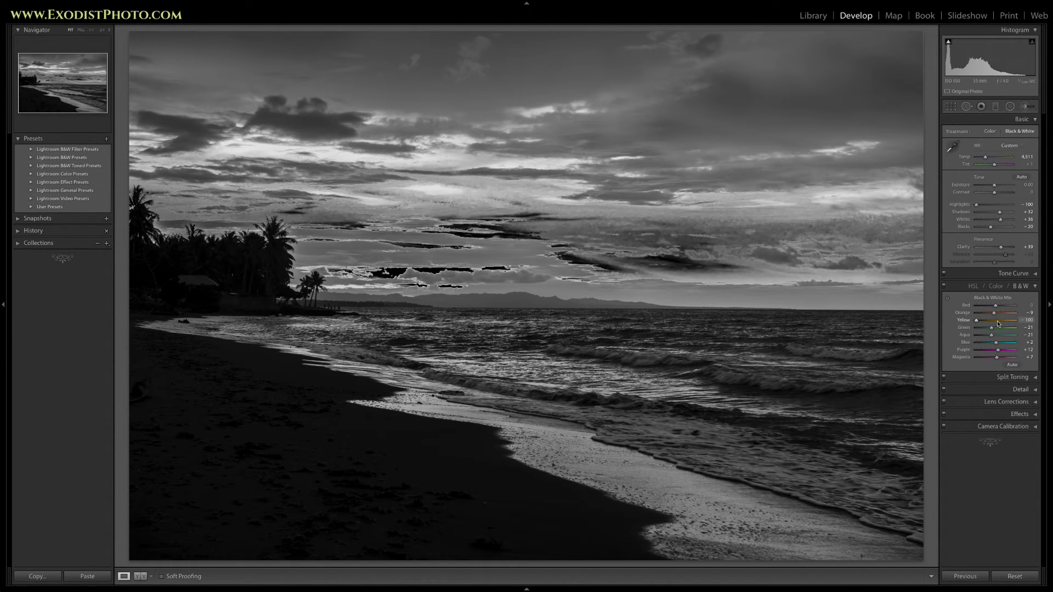
{"action": "double_click", "coordinate": [963, 321]}
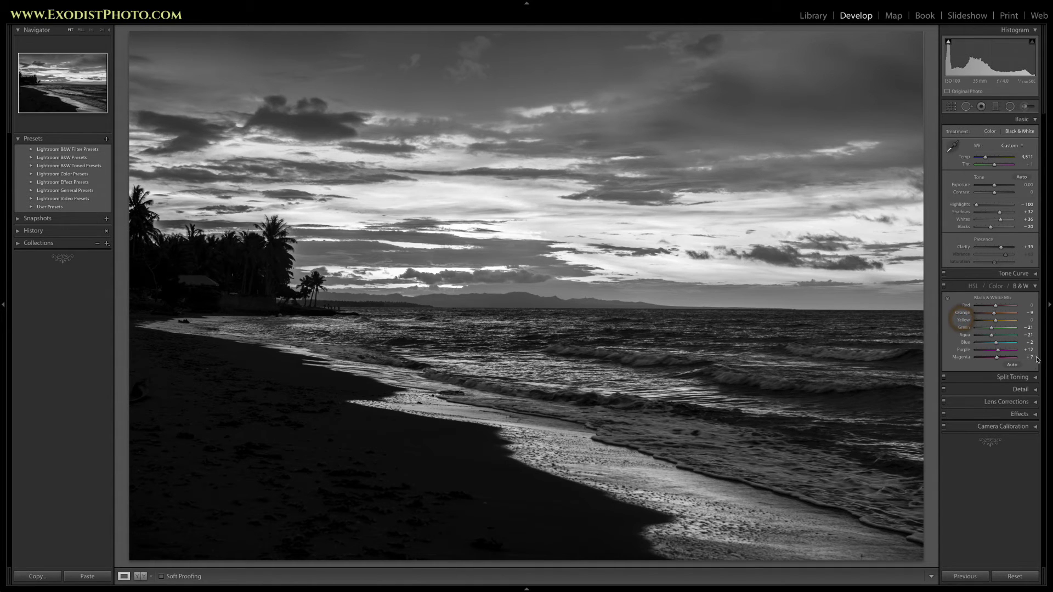
{"action": "left_click", "coordinate": [1014, 365]}
{"action": "left_click", "coordinate": [974, 287]}
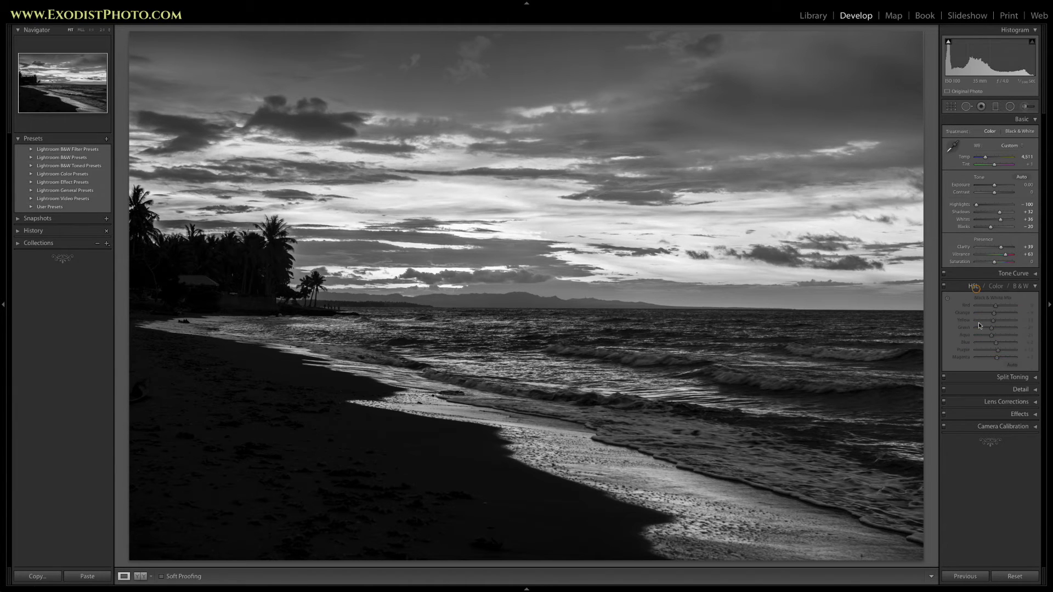
{"action": "left_click", "coordinate": [1036, 287]}
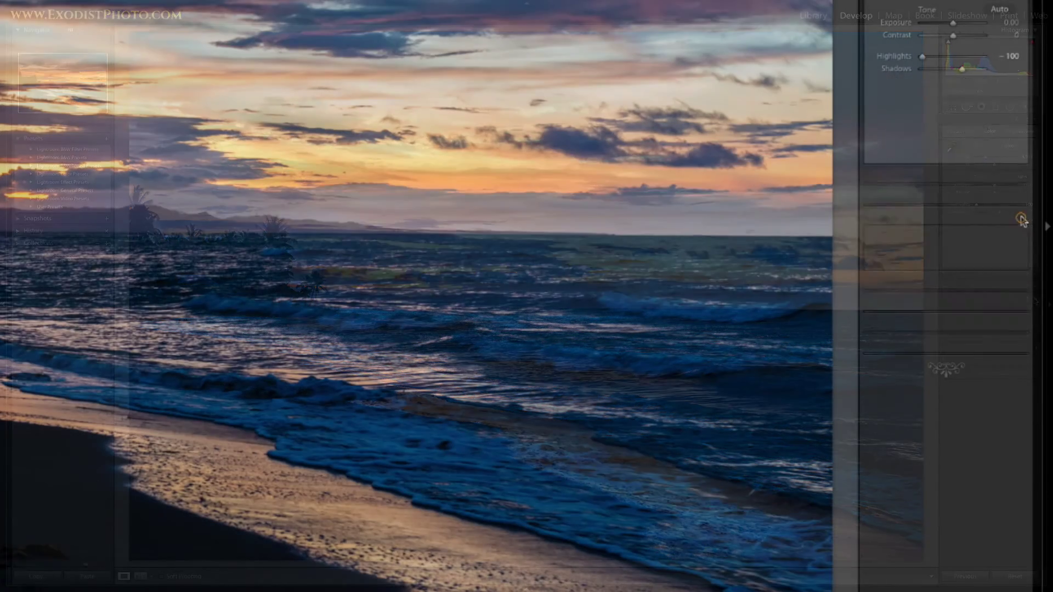
Show the Split Toning settings and tint the highlights blue with hue 236 and saturation 100
{"action": "left_click", "coordinate": [1019, 218]}
{"action": "left_click", "coordinate": [987, 236]}
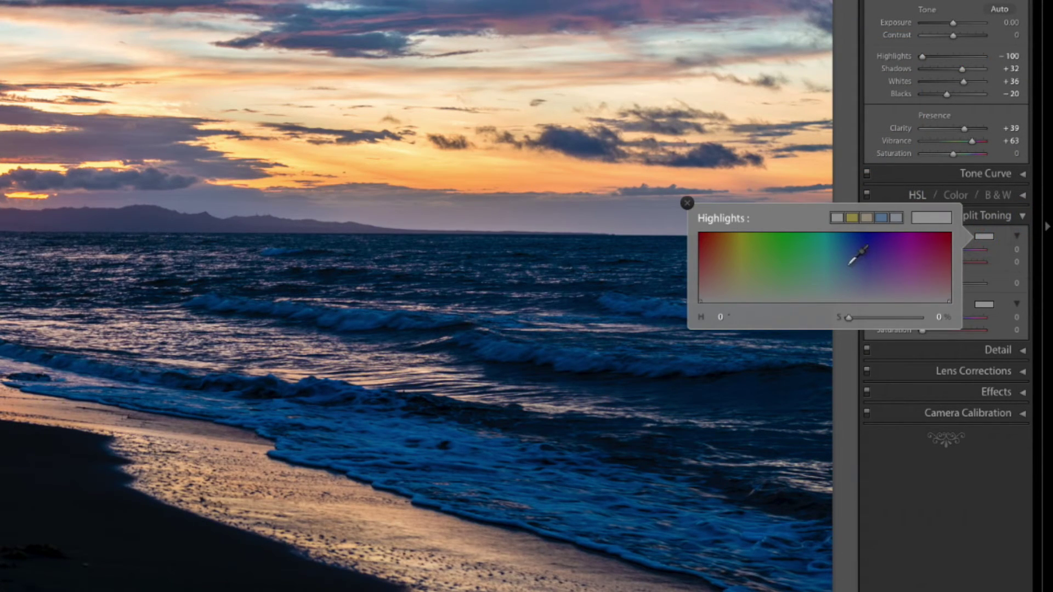
{"action": "left_click", "coordinate": [863, 233]}
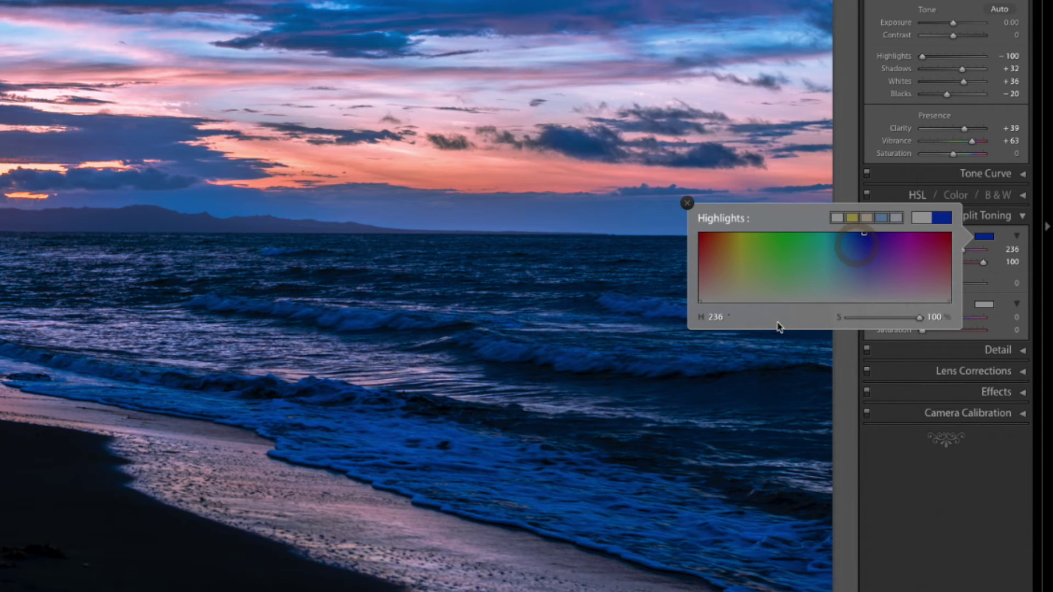
{"action": "left_click", "coordinate": [687, 203]}
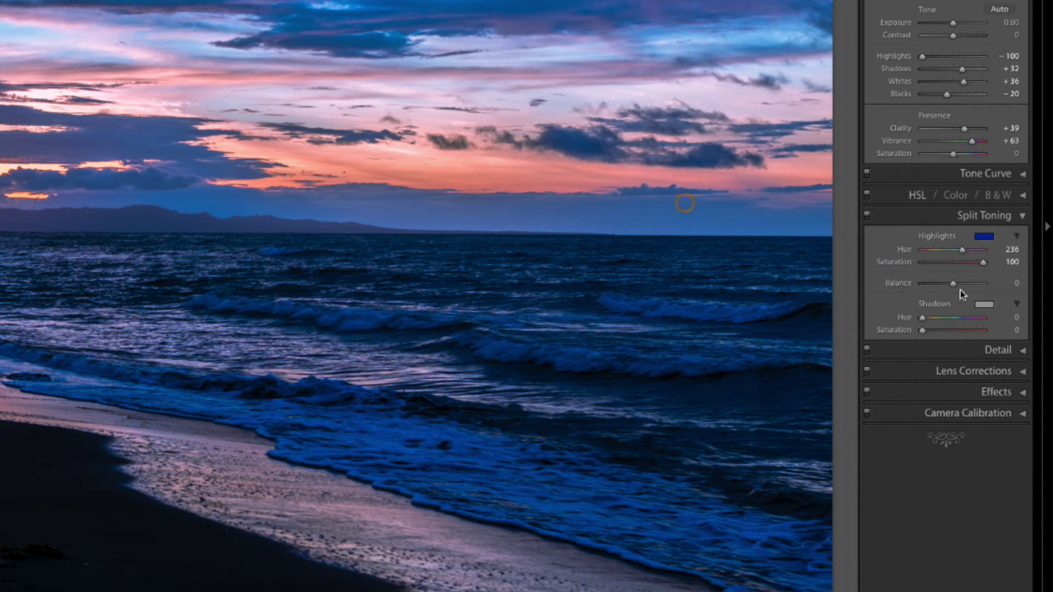
Tint the Split Toning shadows orange with hue 32 and saturation 65
{"action": "left_click", "coordinate": [985, 305]}
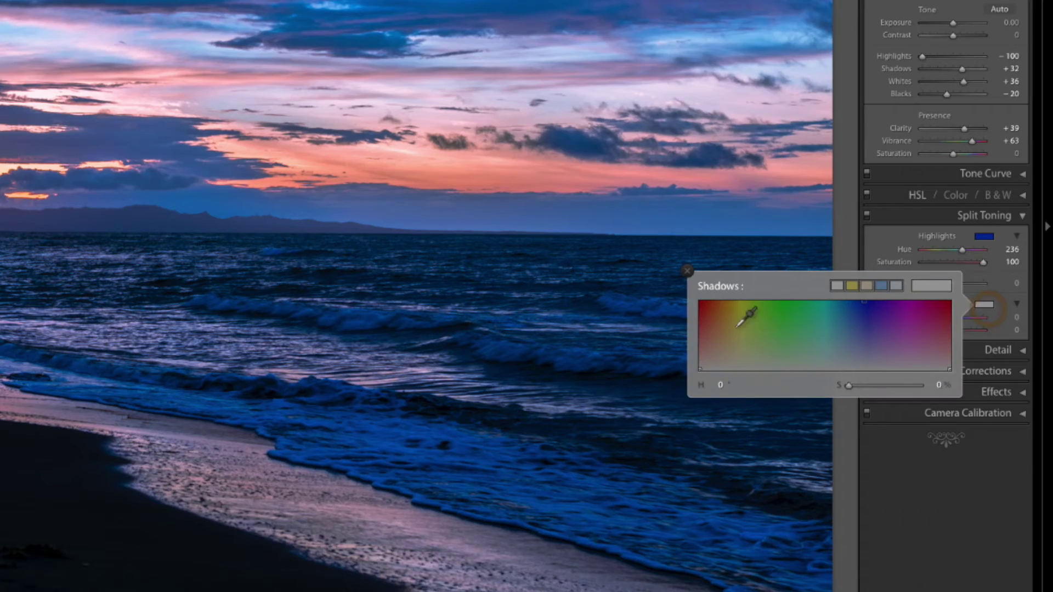
{"action": "left_click_drag", "start_coordinate": [703, 307], "coordinate": [721, 326]}
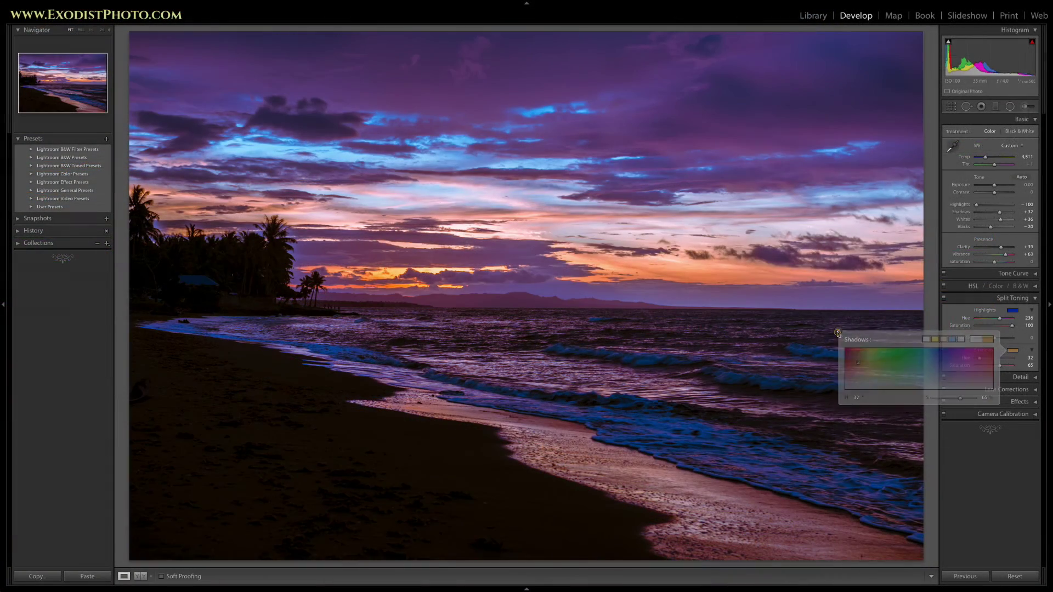
{"action": "left_click", "coordinate": [687, 270]}
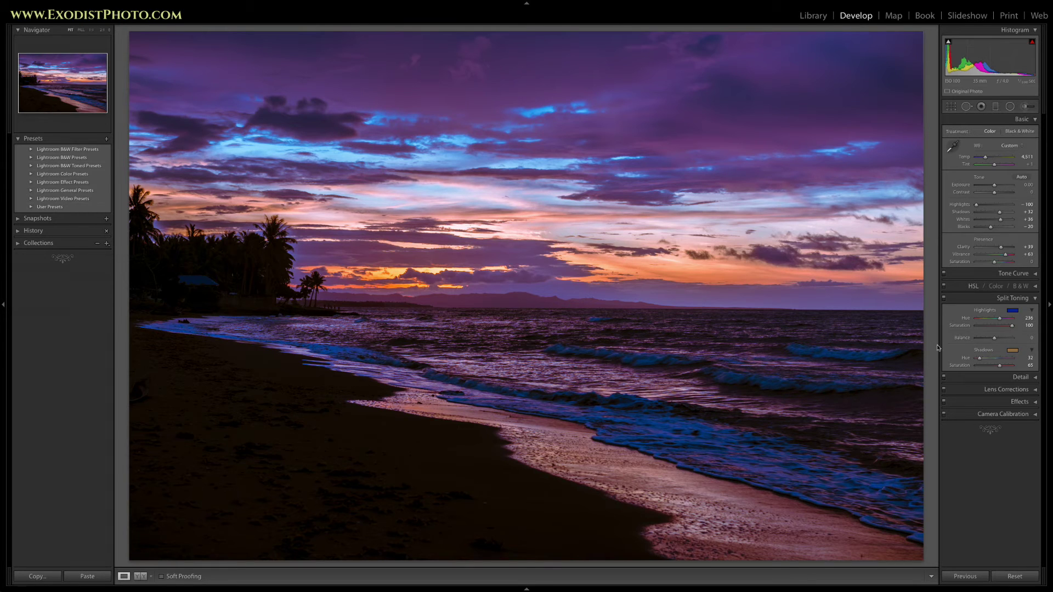
Shift the Split Toning balance to -100, lower the shadow saturation, and tint the shadows teal with hue 187 and saturation 44
{"action": "left_click_drag", "start_coordinate": [994, 340], "coordinate": [971, 342]}
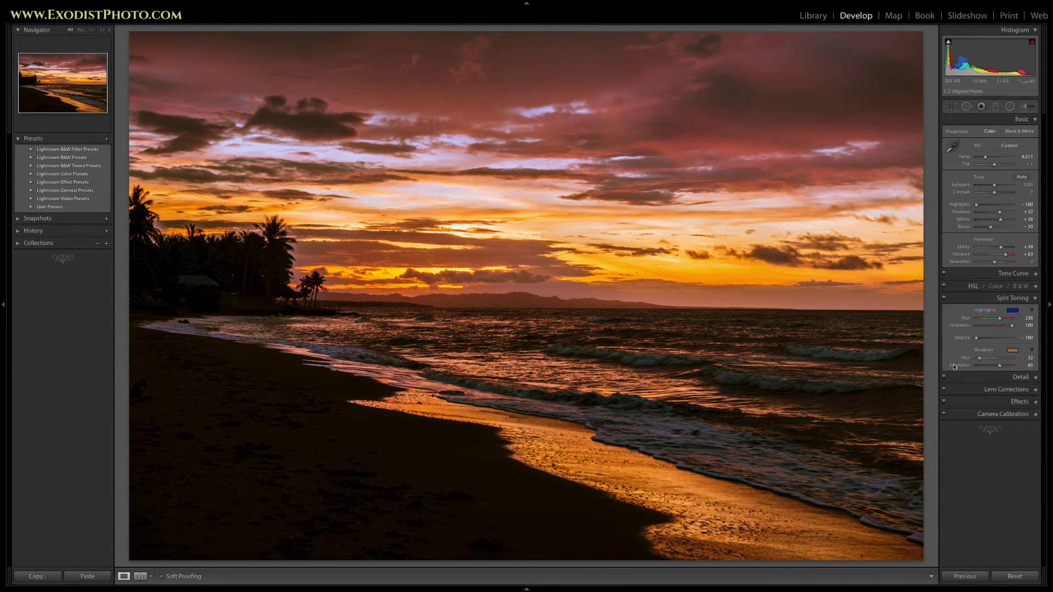
{"action": "left_click_drag", "start_coordinate": [1000, 366], "coordinate": [984, 365]}
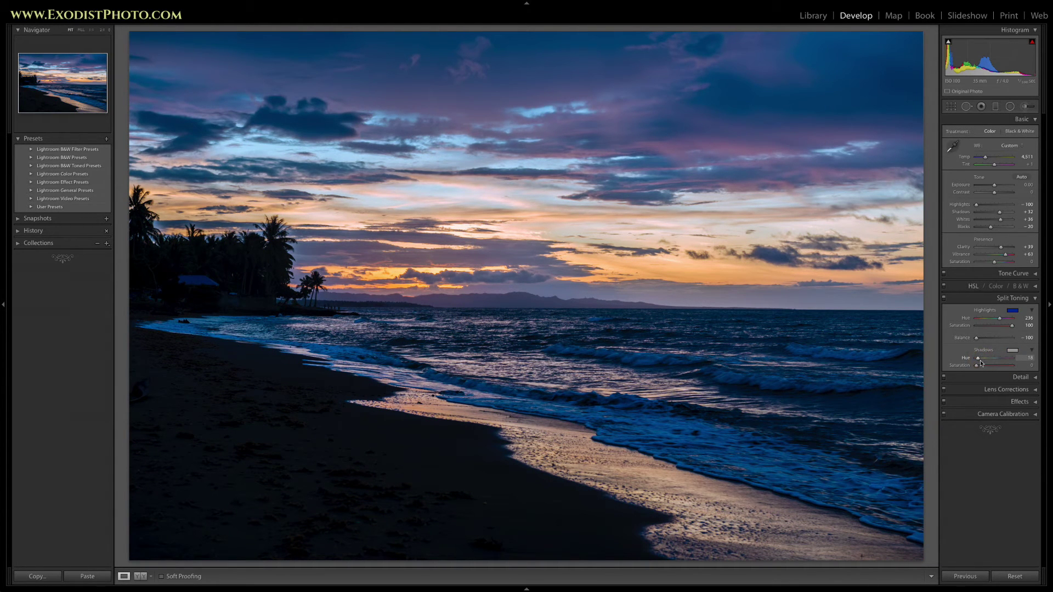
{"action": "left_click", "coordinate": [1012, 352]}
{"action": "left_click", "coordinate": [922, 372]}
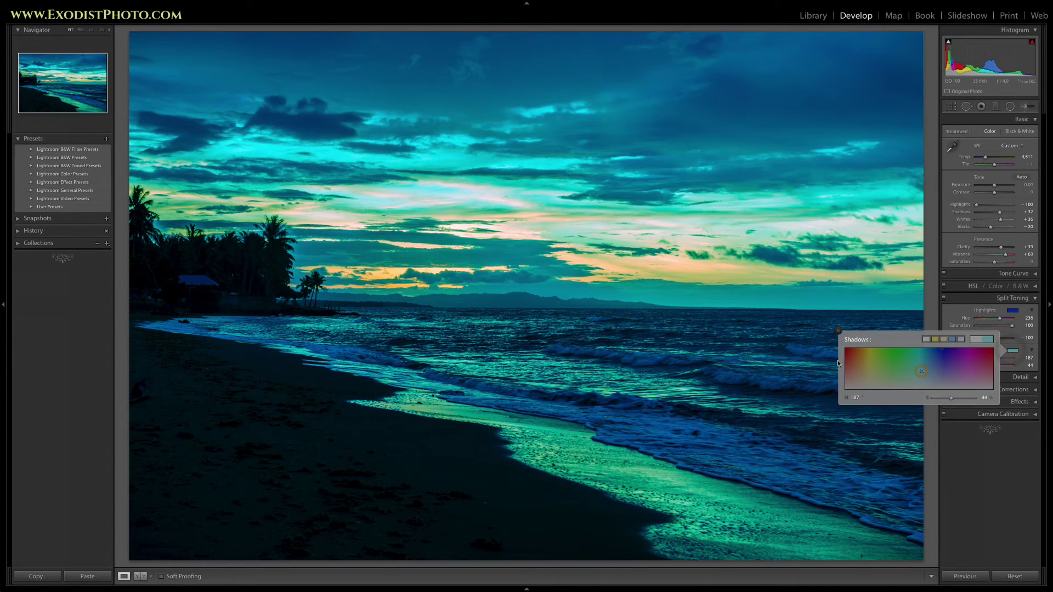
{"action": "left_click", "coordinate": [838, 331]}
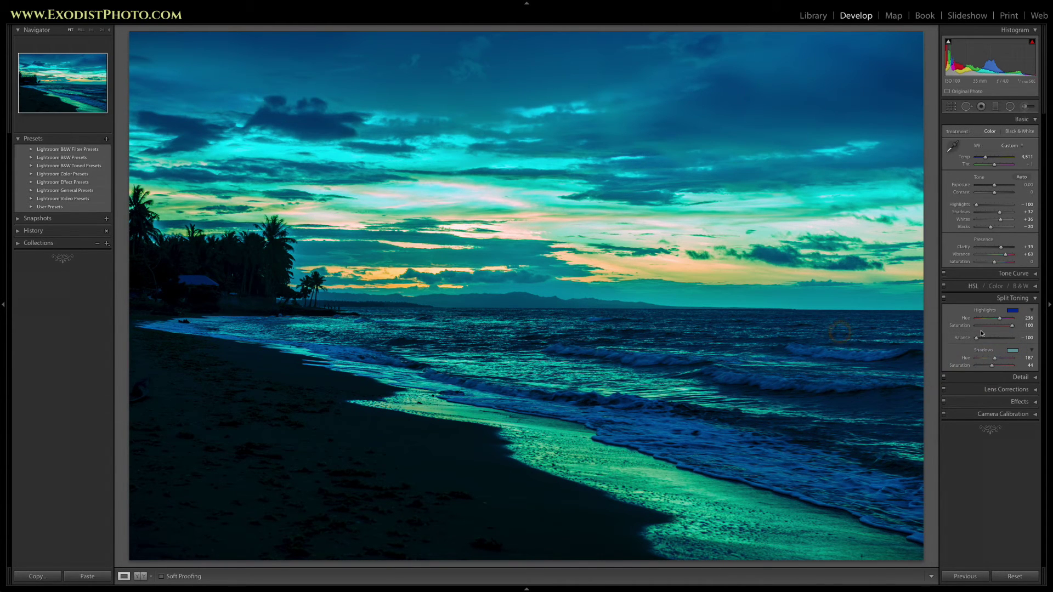
Reset the Split Toning balance and the highlight and shadow hue and saturation to 0, and turn the Split Toning effect off
{"action": "left_click_drag", "start_coordinate": [975, 339], "coordinate": [1001, 337]}
{"action": "double_click", "coordinate": [962, 338]}
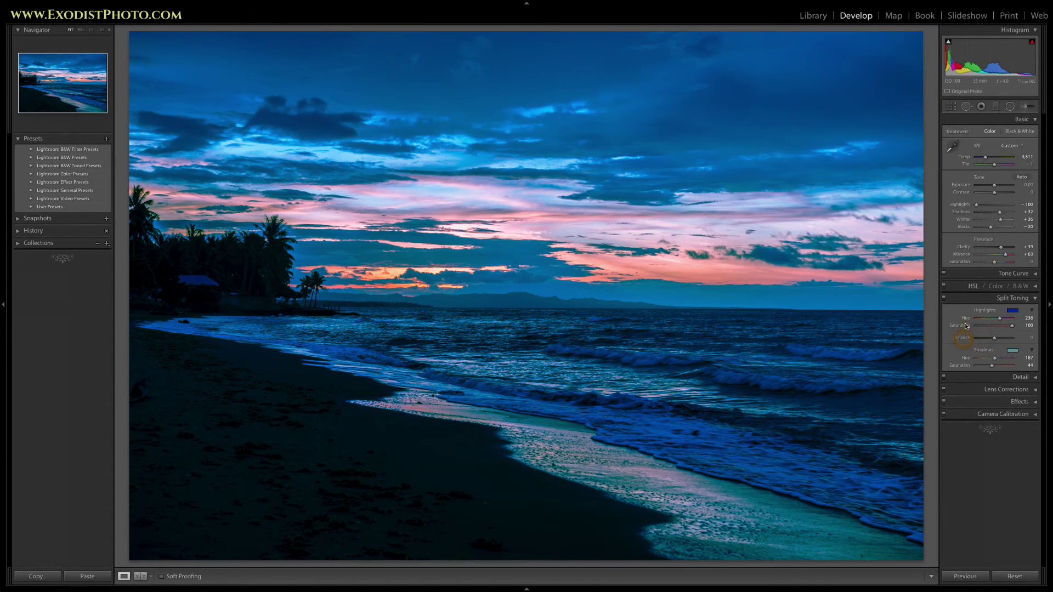
{"action": "double_click", "coordinate": [966, 326]}
{"action": "double_click", "coordinate": [965, 318]}
{"action": "double_click", "coordinate": [965, 358]}
{"action": "double_click", "coordinate": [960, 366]}
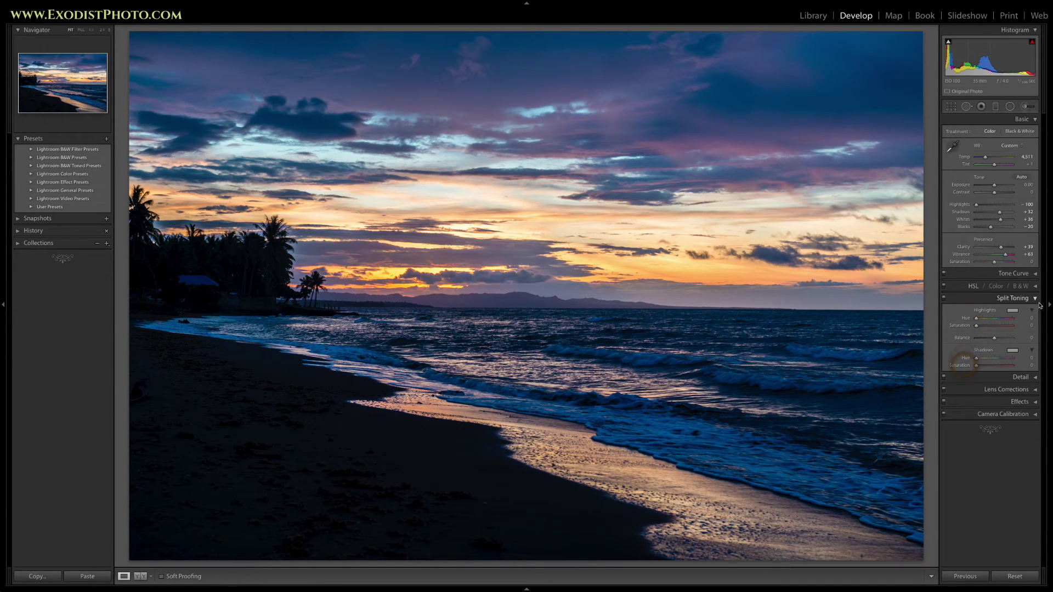
{"action": "left_click", "coordinate": [944, 299]}
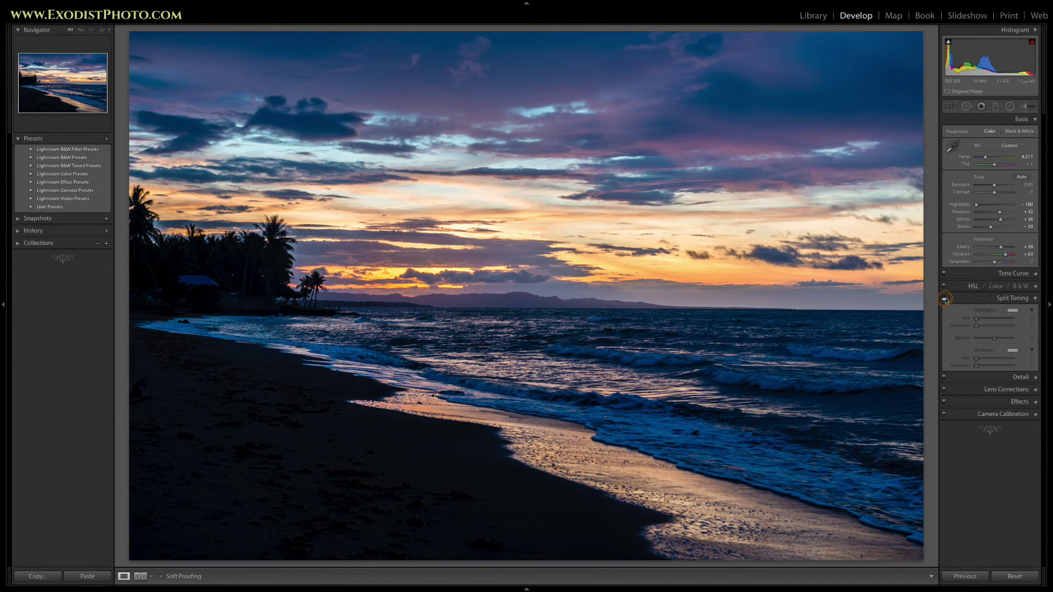
{"action": "left_click", "coordinate": [1031, 298]}
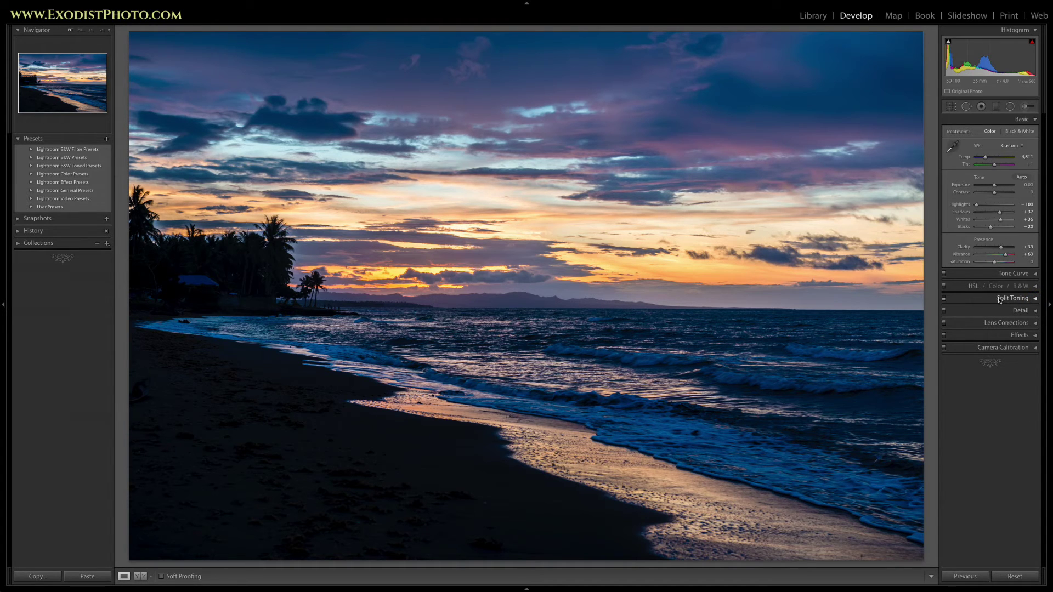
Show the Detail settings and aim the detail preview at the figures on the shoreline and at the sunset clouds
{"action": "left_click", "coordinate": [1035, 311]}
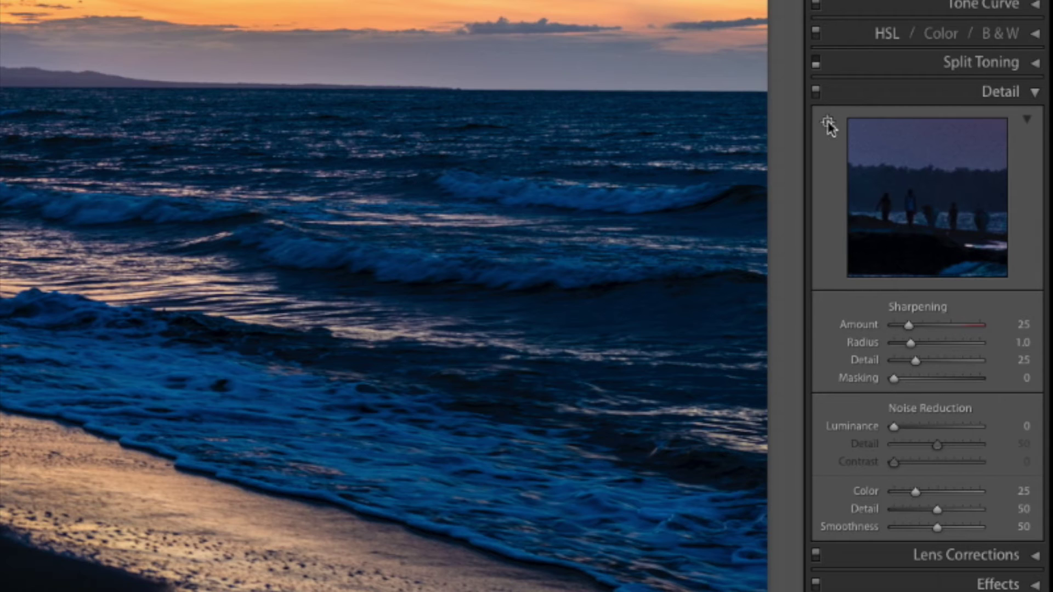
{"action": "left_click", "coordinate": [932, 198]}
{"action": "mouse_move", "coordinate": [932, 198]}
{"action": "left_mouse_down"}
{"action": "mouse_move", "coordinate": [1027, 216]}
{"action": "mouse_move", "coordinate": [929, 216]}
{"action": "mouse_move", "coordinate": [880, 196]}
{"action": "mouse_move", "coordinate": [905, 195]}
{"action": "mouse_move", "coordinate": [935, 268]}
{"action": "mouse_move", "coordinate": [928, 172]}
{"action": "mouse_move", "coordinate": [928, 181]}
{"action": "left_mouse_up"}
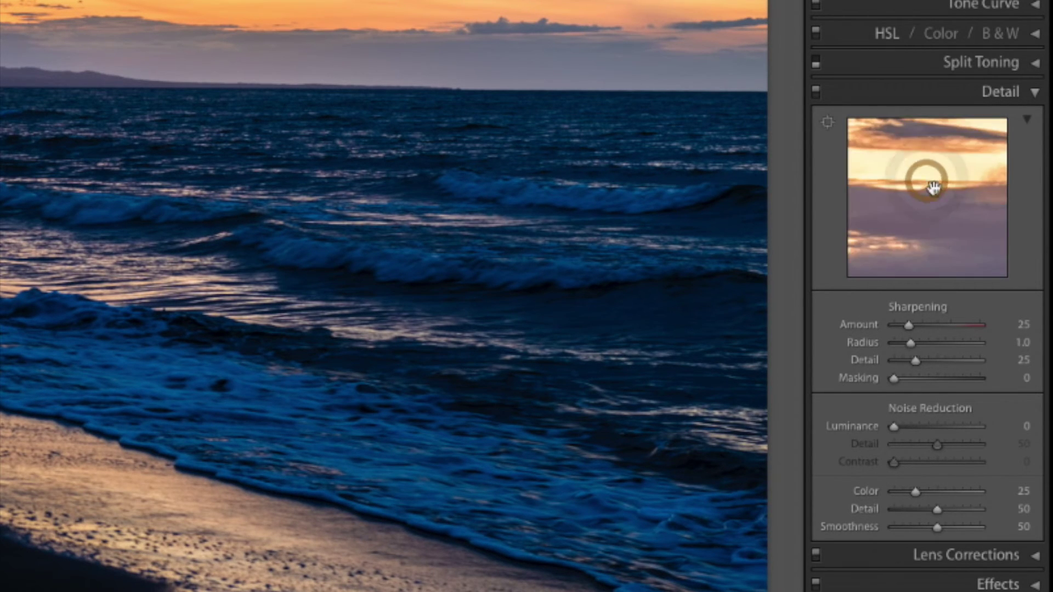
{"action": "left_click", "coordinate": [828, 122]}
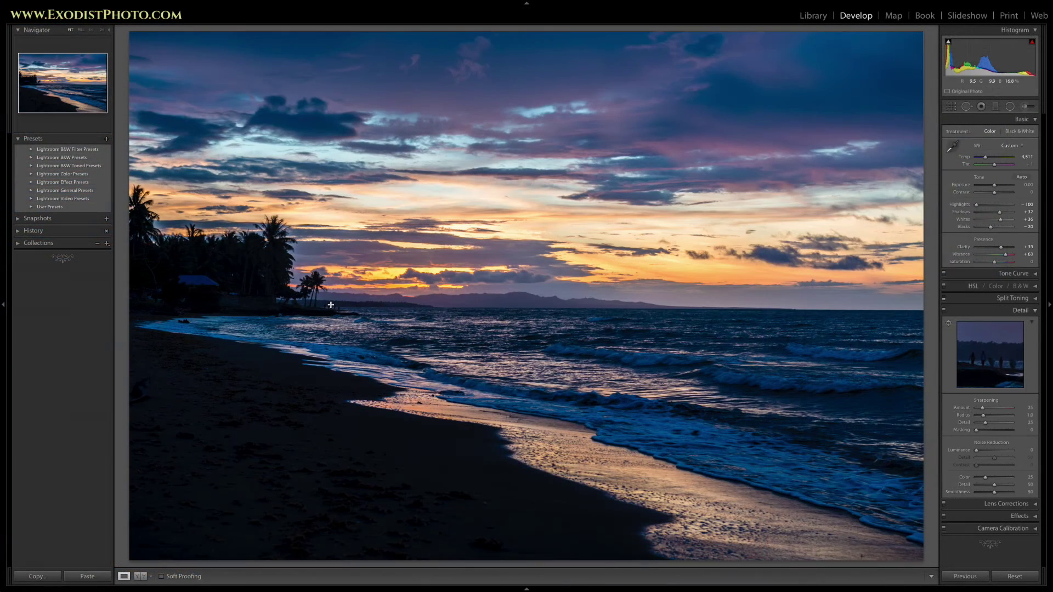
{"action": "left_click", "coordinate": [330, 304]}
{"action": "left_click", "coordinate": [986, 344]}
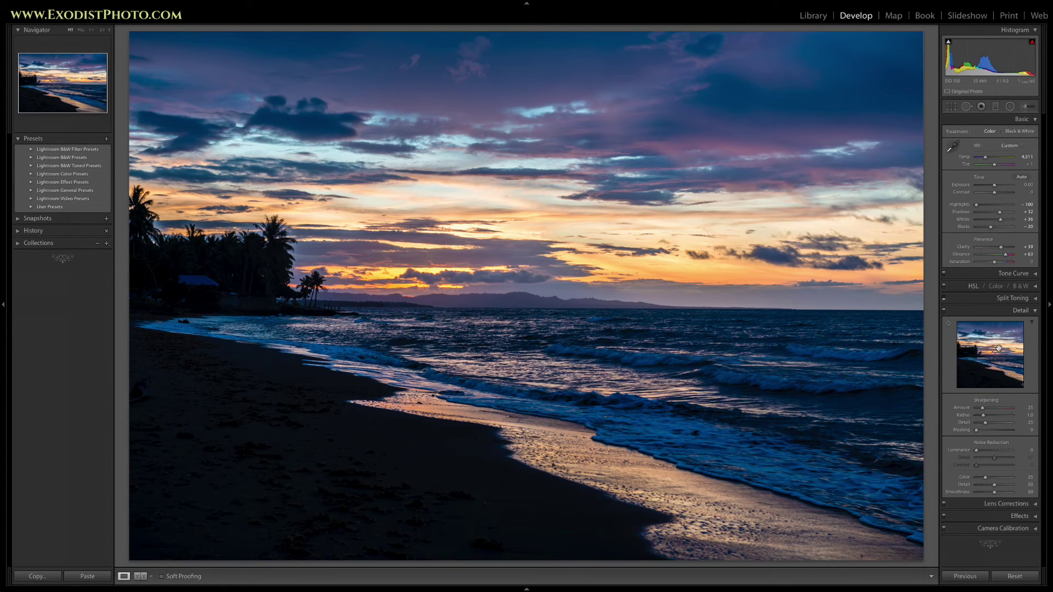
{"action": "left_click", "coordinate": [998, 347]}
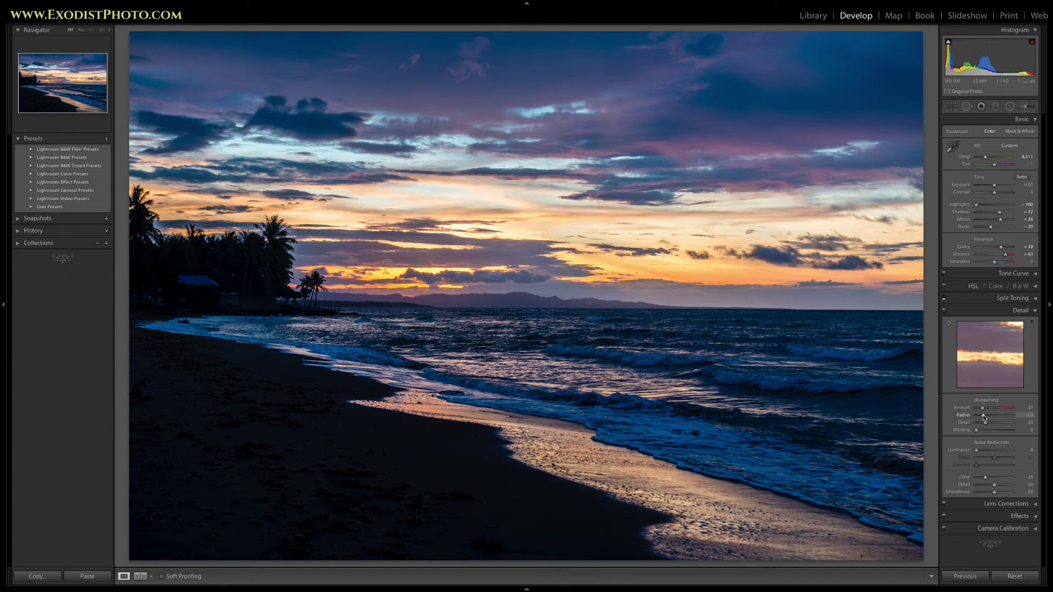
Set the sharpening Radius to 3.0 and Detail to 100 while previewing the affected edges in greyscale
{"action": "key", "text": "alt"}
{"action": "left_click_drag", "start_coordinate": [984, 417], "coordinate": [1023, 421]}
{"action": "left_click_drag", "start_coordinate": [1011, 416], "coordinate": [1012, 416]}
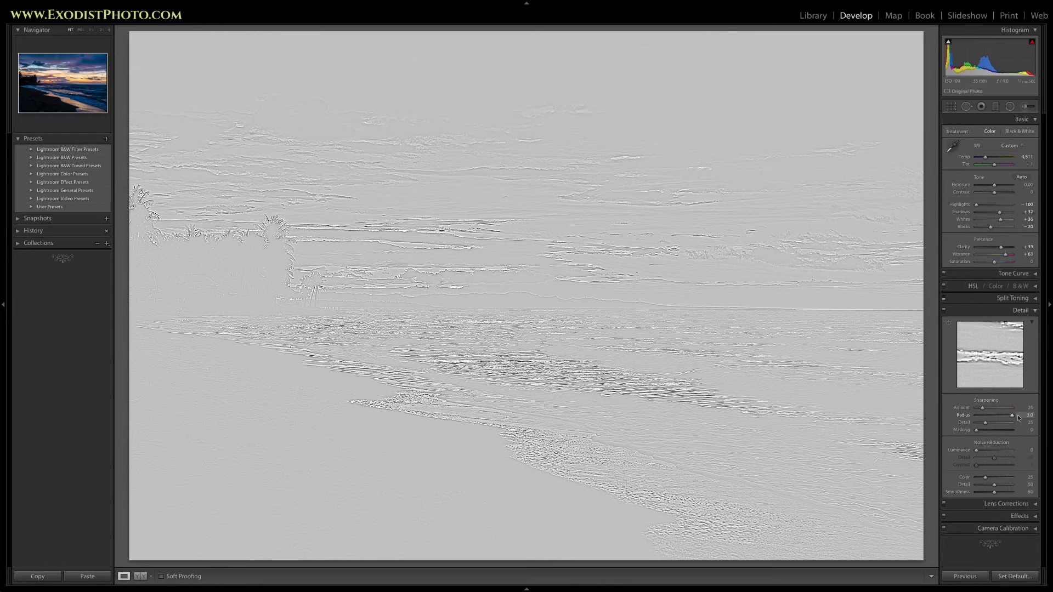
{"action": "left_click_drag", "start_coordinate": [1018, 418], "coordinate": [1013, 416]}
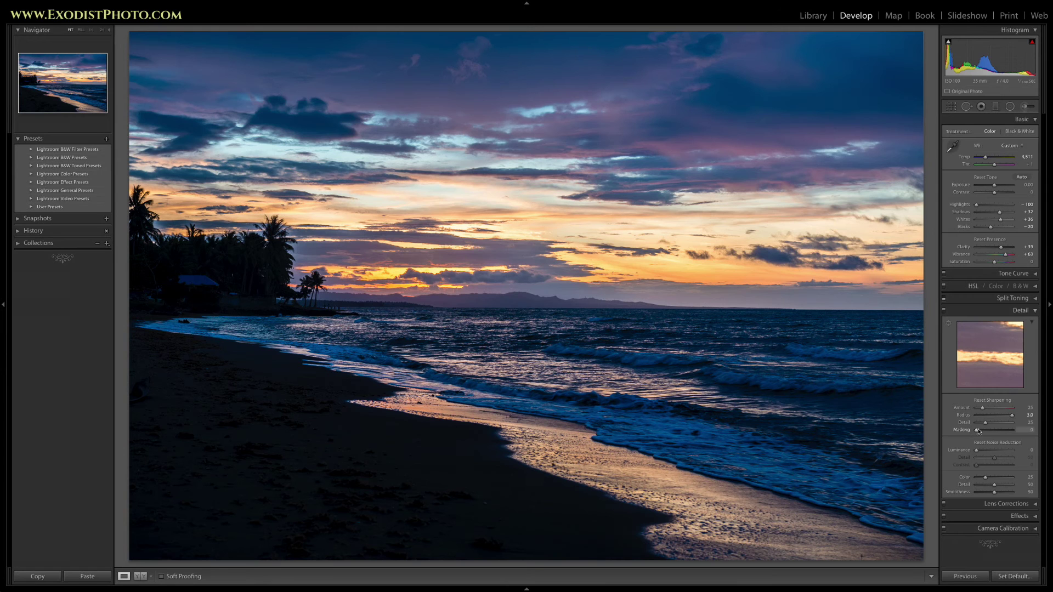
{"action": "left_click", "coordinate": [986, 424], "text": "alt"}
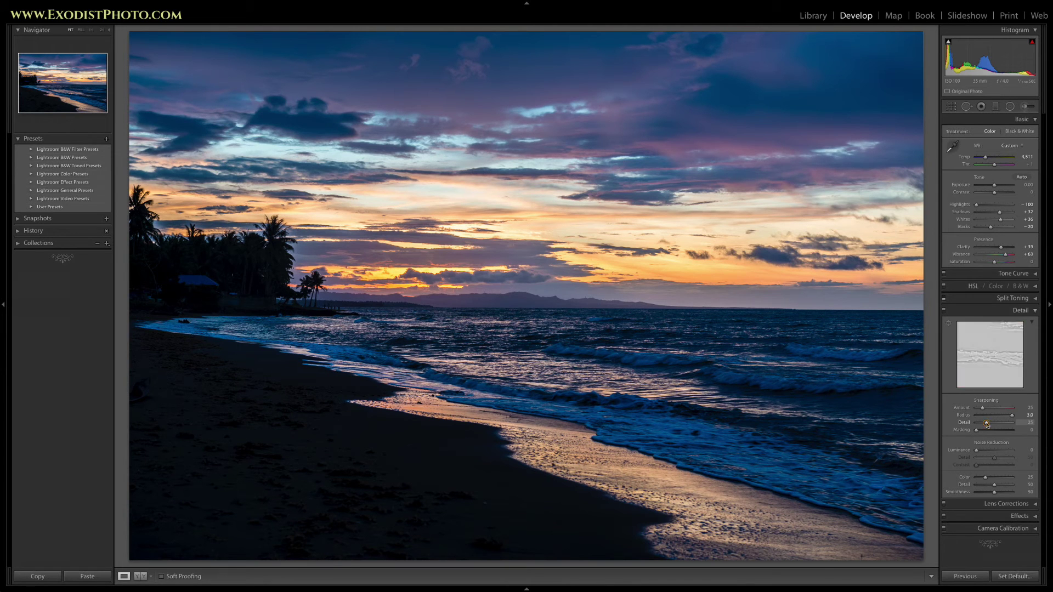
{"action": "mouse_move", "coordinate": [999, 424]}
{"action": "left_mouse_down"}
{"action": "mouse_move", "coordinate": [1019, 426]}
{"action": "mouse_move", "coordinate": [945, 427]}
{"action": "mouse_move", "coordinate": [1015, 430]}
{"action": "left_mouse_up"}
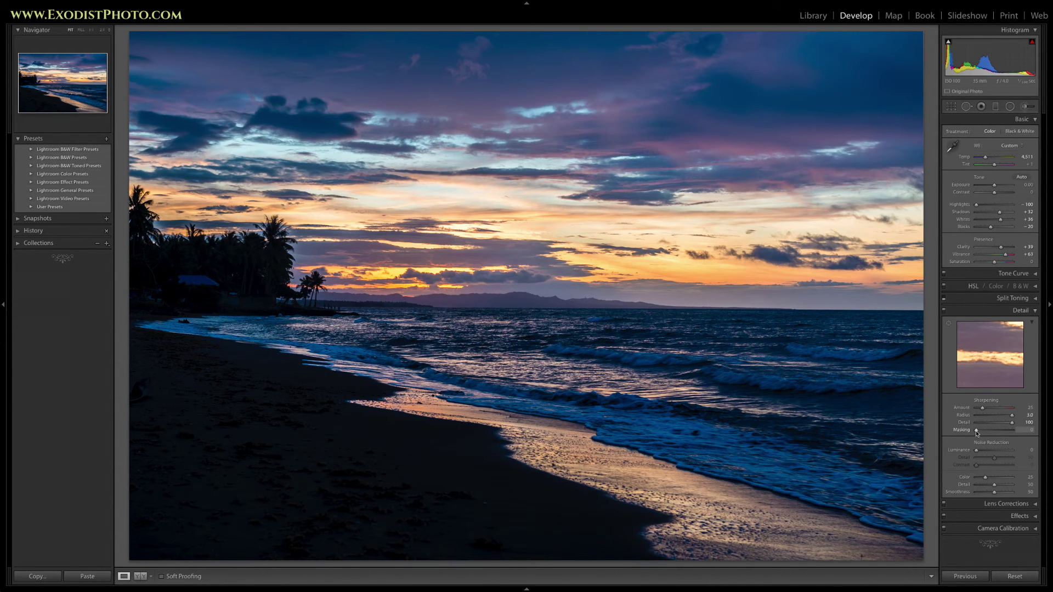
Raise the sharpening Masking to 100 with the edge mask shown, and settle it at 74
{"action": "left_click_drag", "start_coordinate": [976, 432], "coordinate": [1022, 434]}
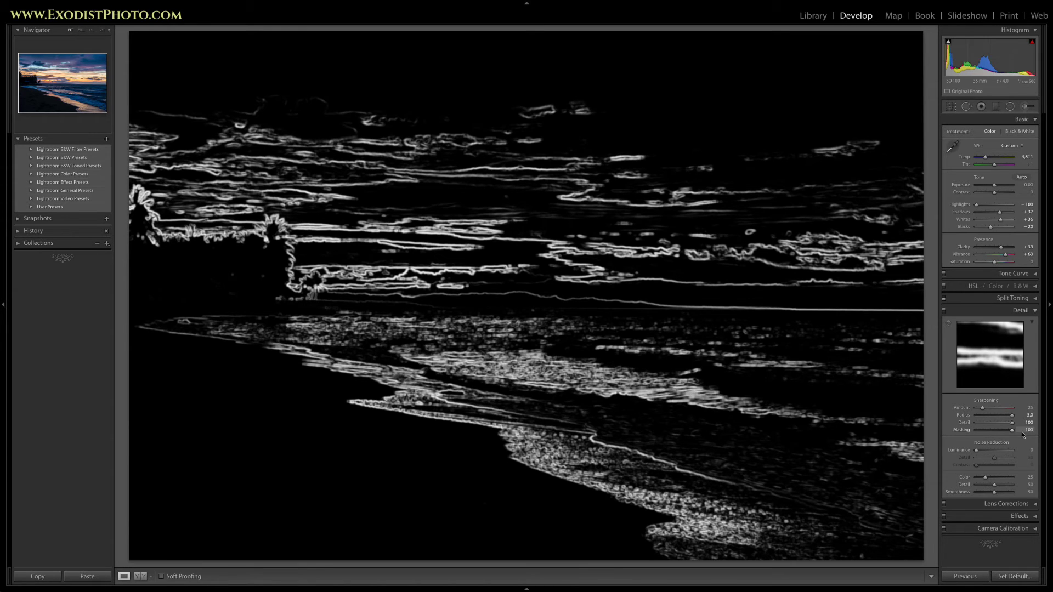
{"action": "mouse_move", "coordinate": [1022, 435]}
{"action": "left_mouse_down"}
{"action": "mouse_move", "coordinate": [992, 435]}
{"action": "mouse_move", "coordinate": [1003, 434]}
{"action": "left_mouse_up"}
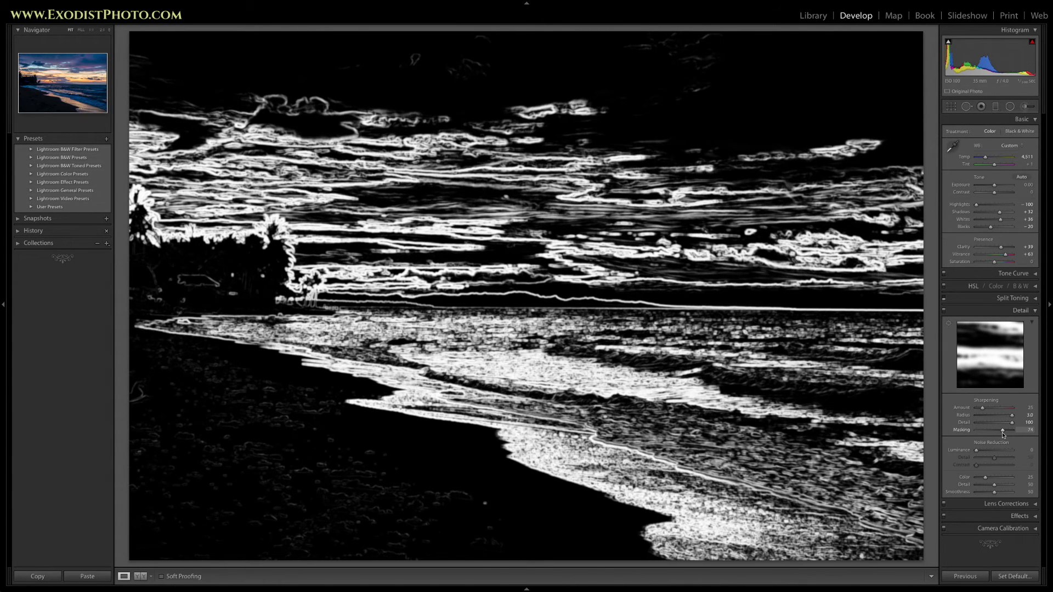
{"action": "left_click_drag", "start_coordinate": [1002, 432], "coordinate": [1001, 432]}
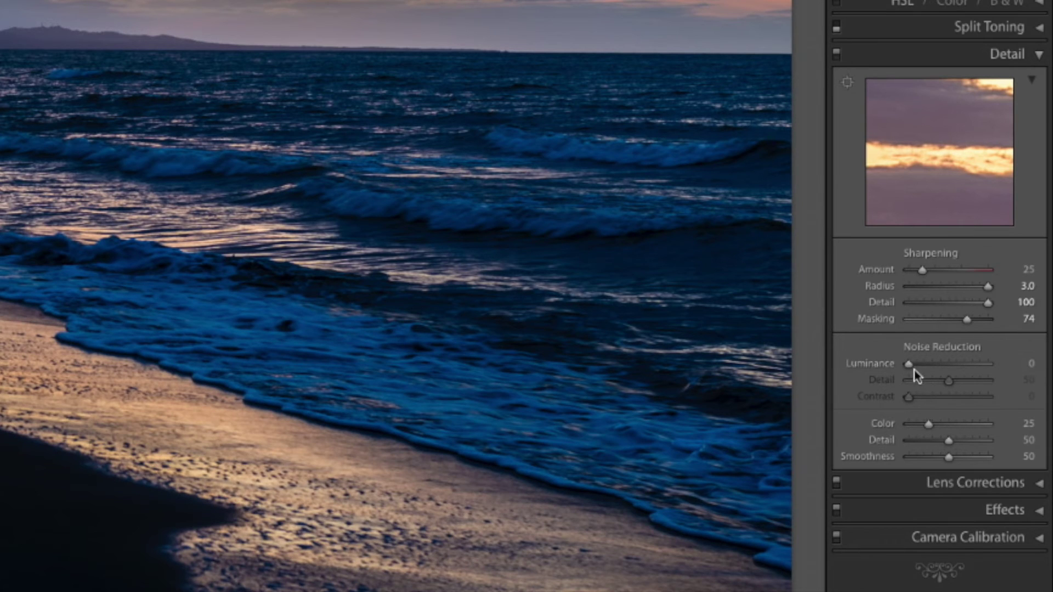
Try Luminance noise reduction at 10 and 64 and its Detail at 100, and reset both sliders
{"action": "left_click_drag", "start_coordinate": [911, 369], "coordinate": [917, 367]}
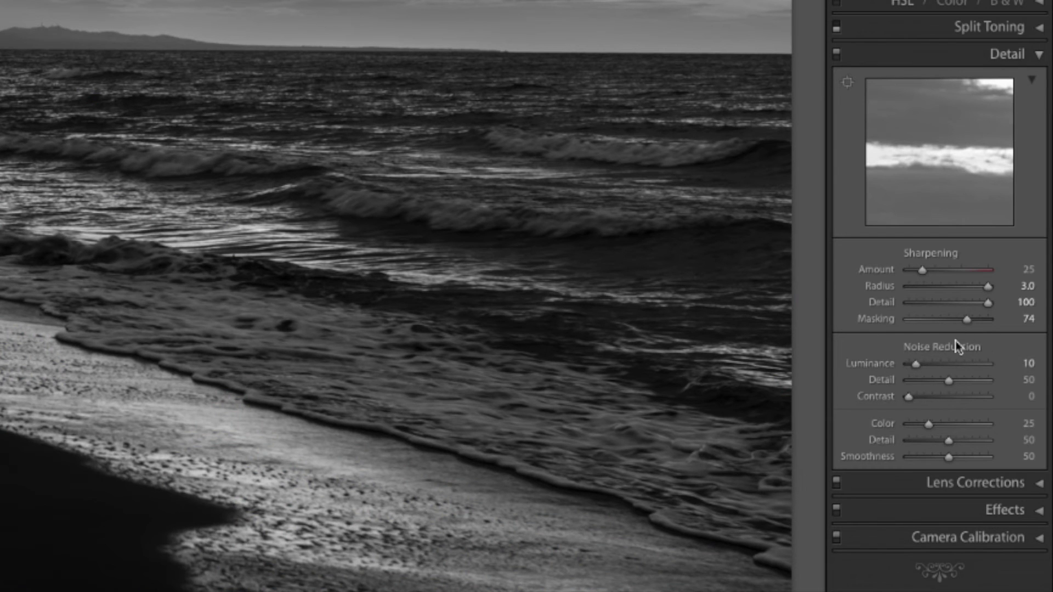
{"action": "left_click_drag", "start_coordinate": [913, 365], "coordinate": [913, 365]}
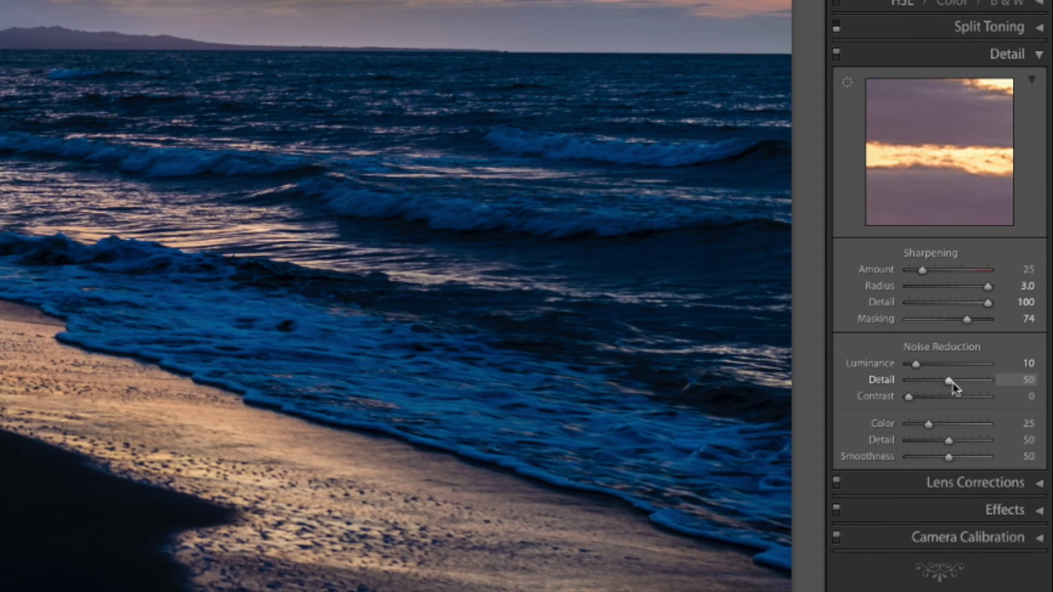
{"action": "left_click_drag", "start_coordinate": [948, 381], "coordinate": [1000, 386]}
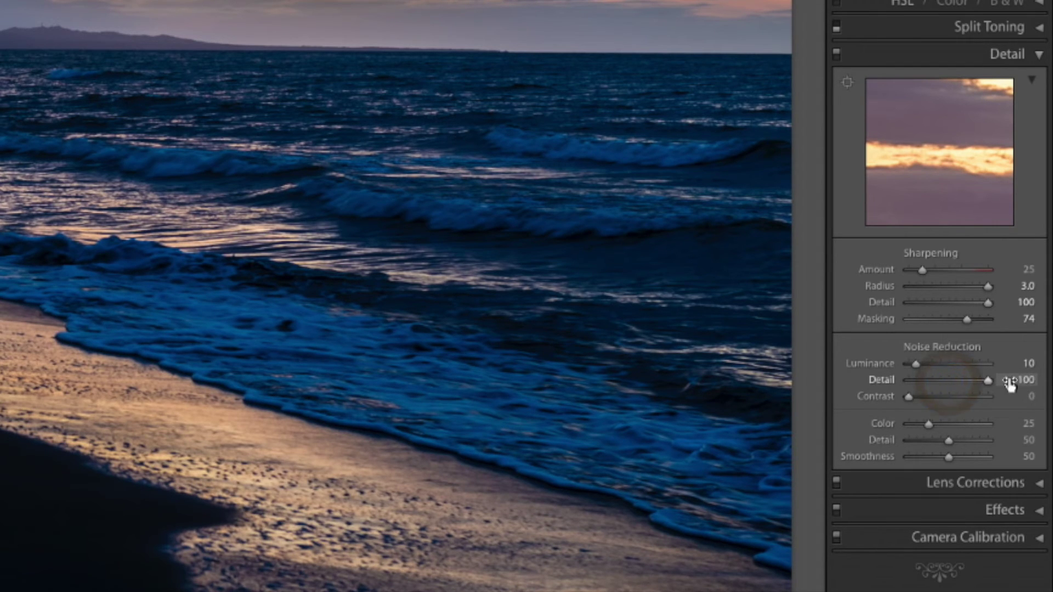
{"action": "double_click", "coordinate": [890, 378]}
{"action": "left_click_drag", "start_coordinate": [915, 364], "coordinate": [960, 367]}
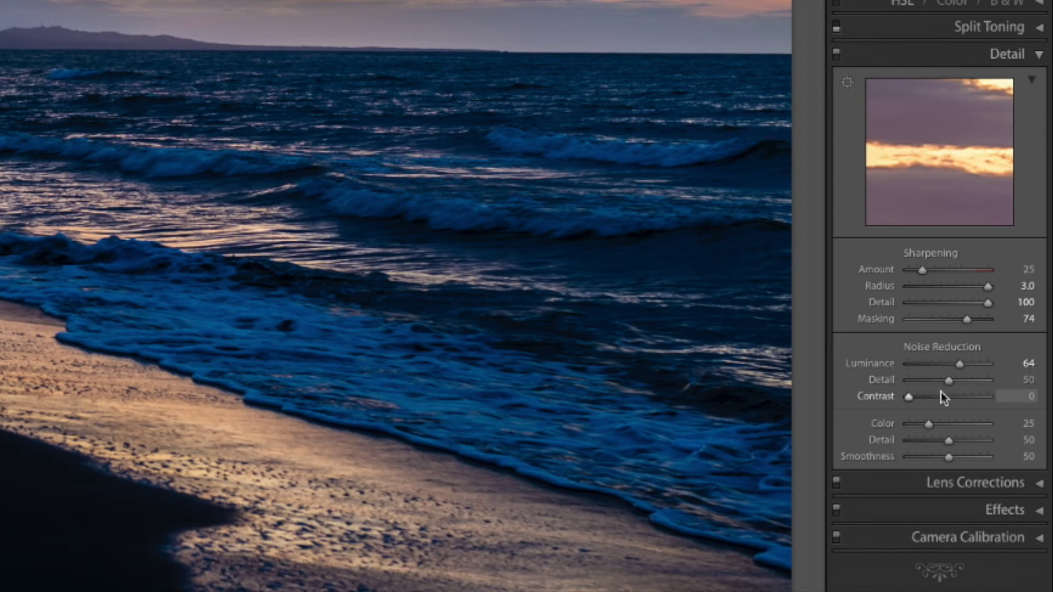
{"action": "double_click", "coordinate": [883, 369]}
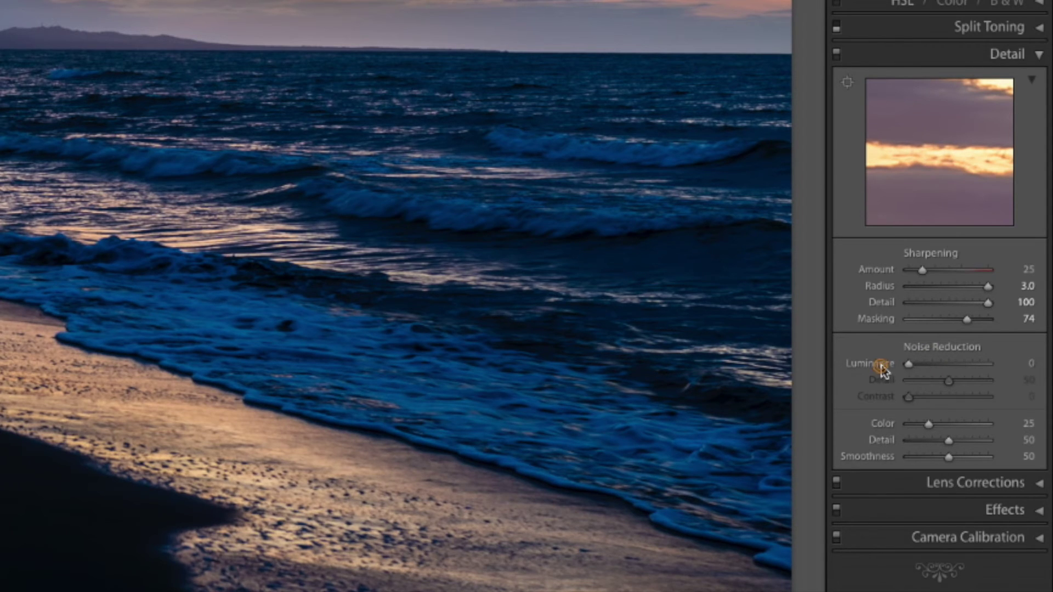
Set Luminance noise reduction to 13 and Color noise reduction to 50, checking the palm trees up close, and collapse the Detail settings
{"action": "left_click_drag", "start_coordinate": [909, 365], "coordinate": [922, 371]}
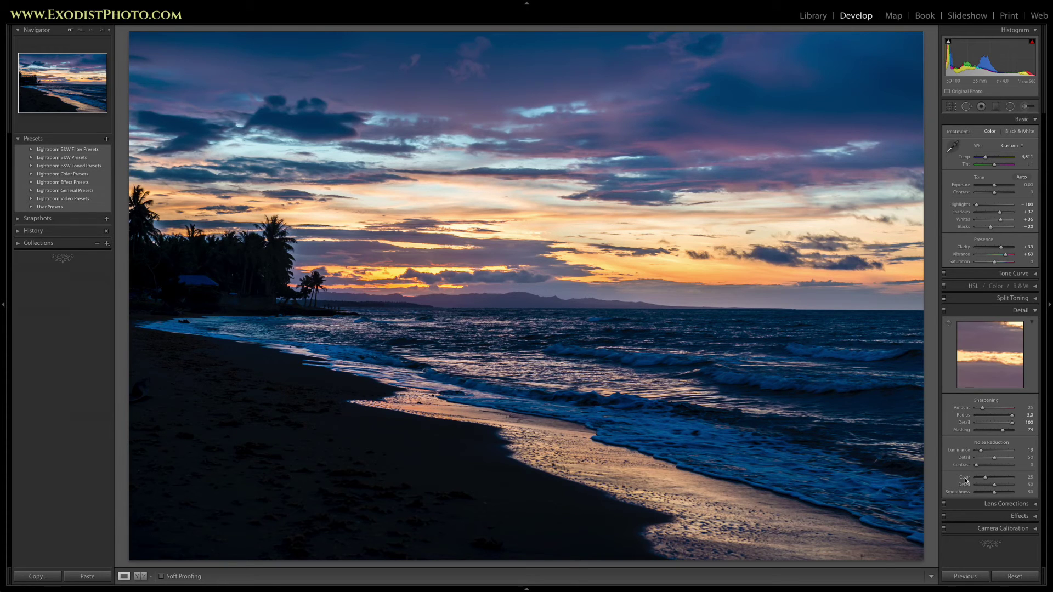
{"action": "left_click_drag", "start_coordinate": [175, 277], "coordinate": [376, 343]}
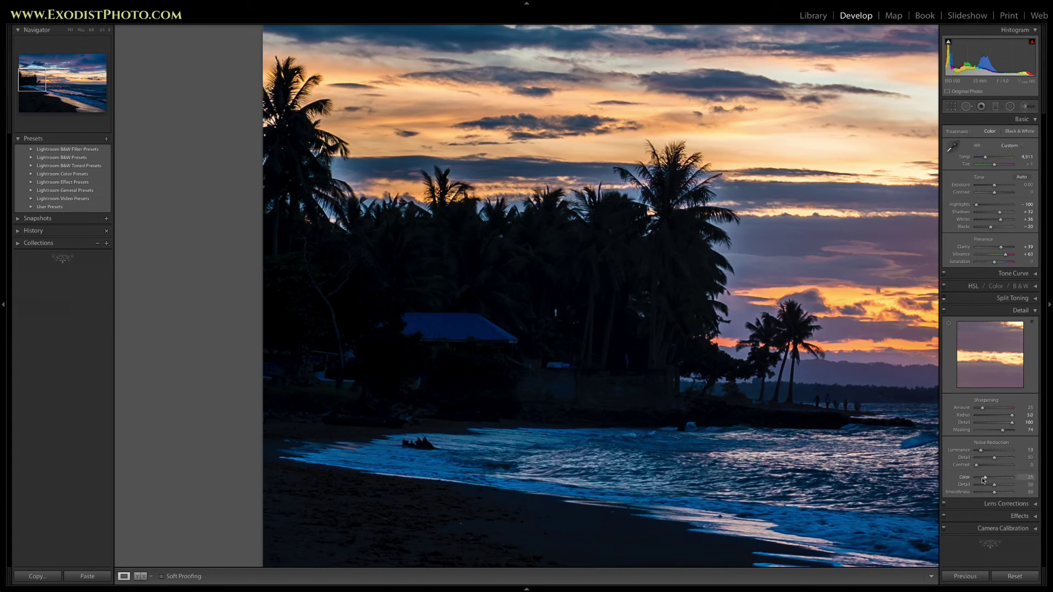
{"action": "left_click_drag", "start_coordinate": [989, 479], "coordinate": [998, 479]}
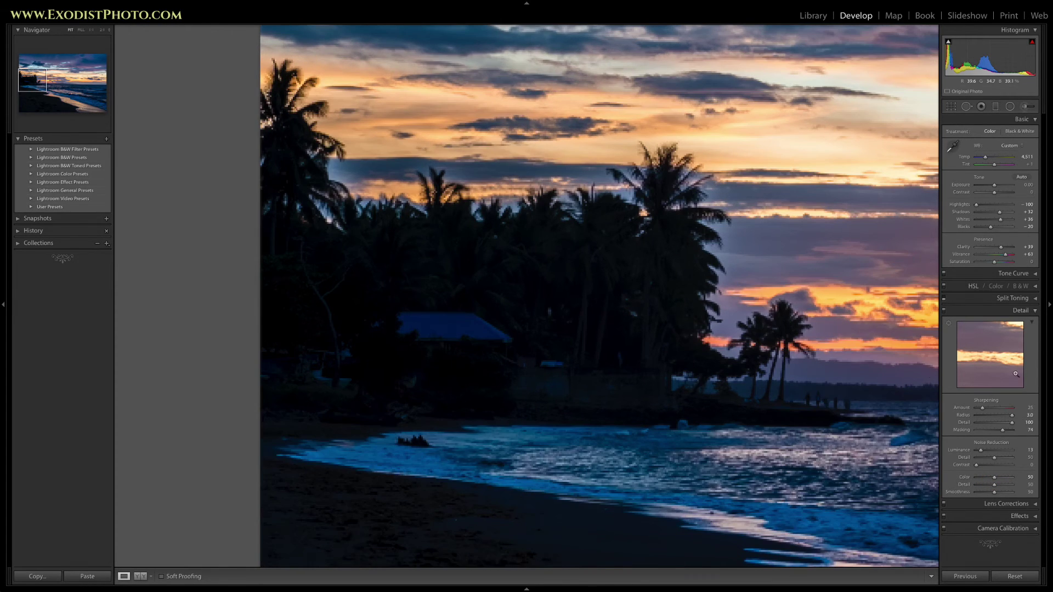
{"action": "key", "text": "z"}
{"action": "left_click", "coordinate": [1035, 311]}
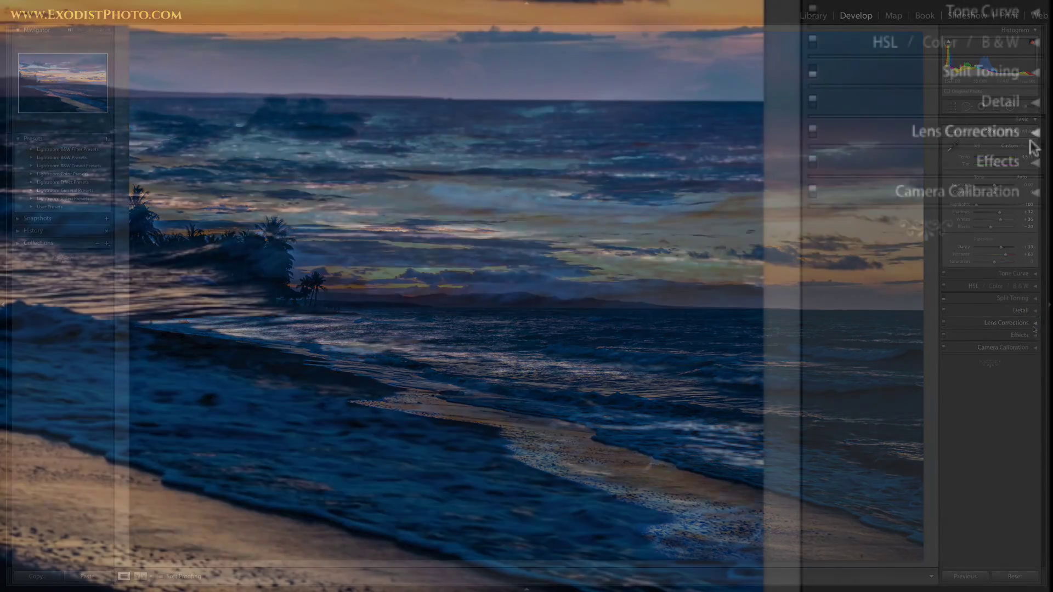
Show the Lens Corrections settings and look through their Basic, Manual and Color options
{"action": "left_click", "coordinate": [1034, 324]}
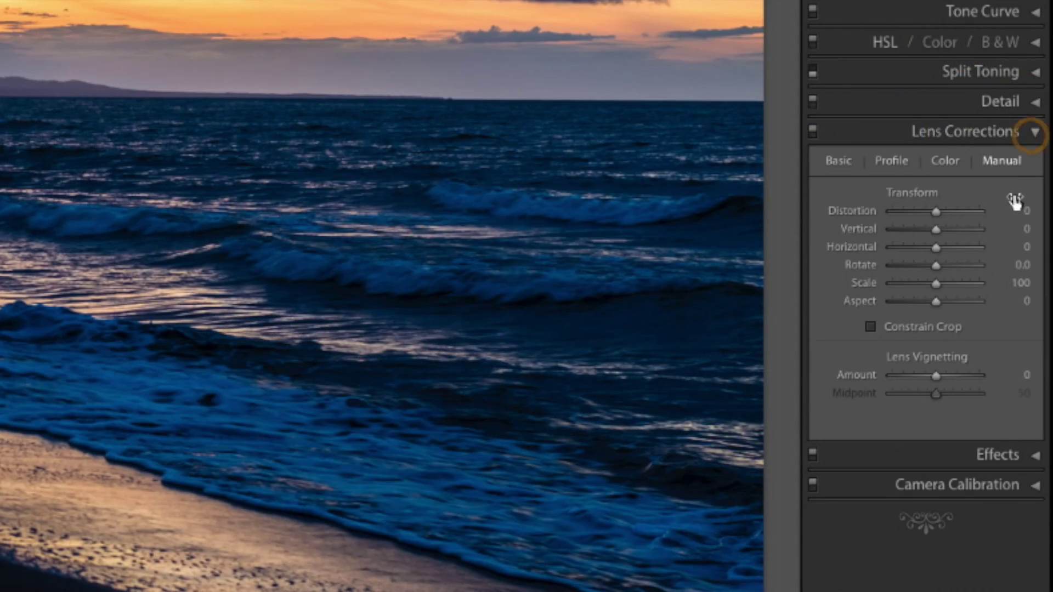
{"action": "left_click", "coordinate": [840, 170]}
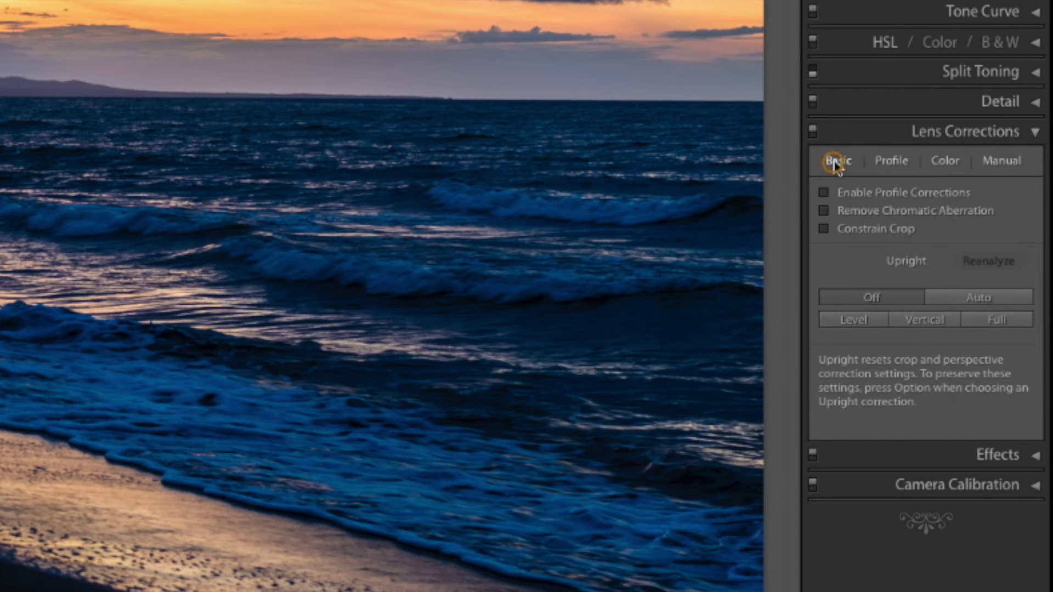
{"action": "left_click", "coordinate": [1003, 162]}
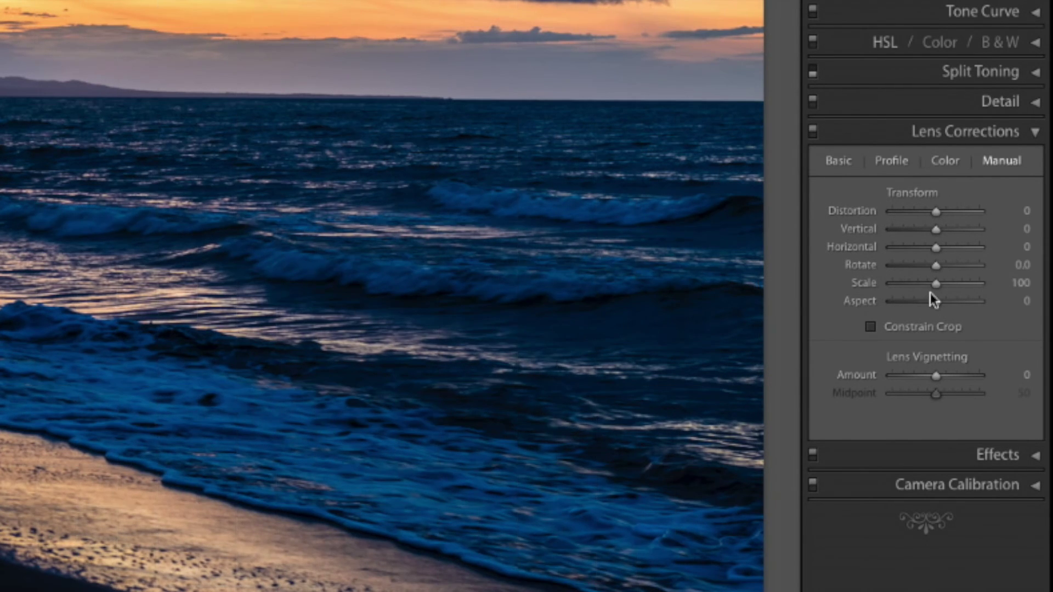
{"action": "left_click", "coordinate": [947, 164]}
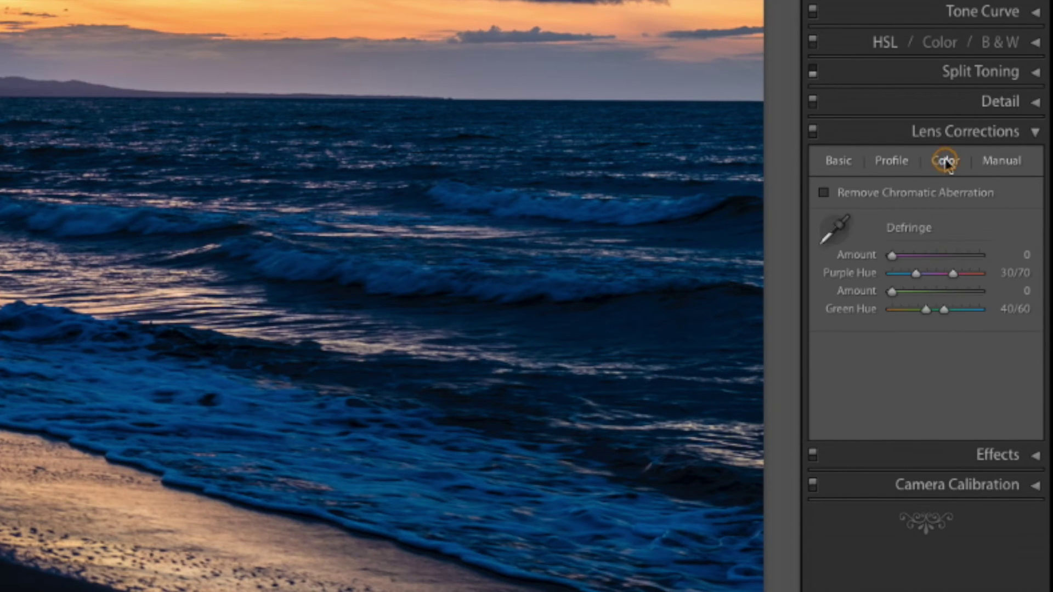
{"action": "left_click", "coordinate": [1003, 161]}
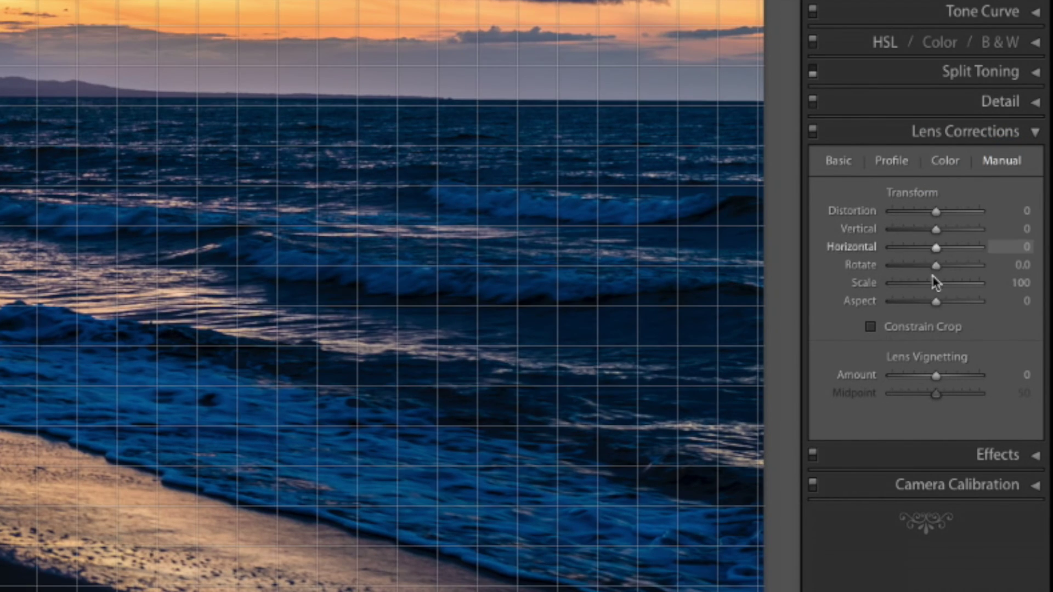
Enable Remove Chromatic Aberration and sample a purple fringe color from the photo with the Defringe eyedropper
{"action": "left_click", "coordinate": [946, 162]}
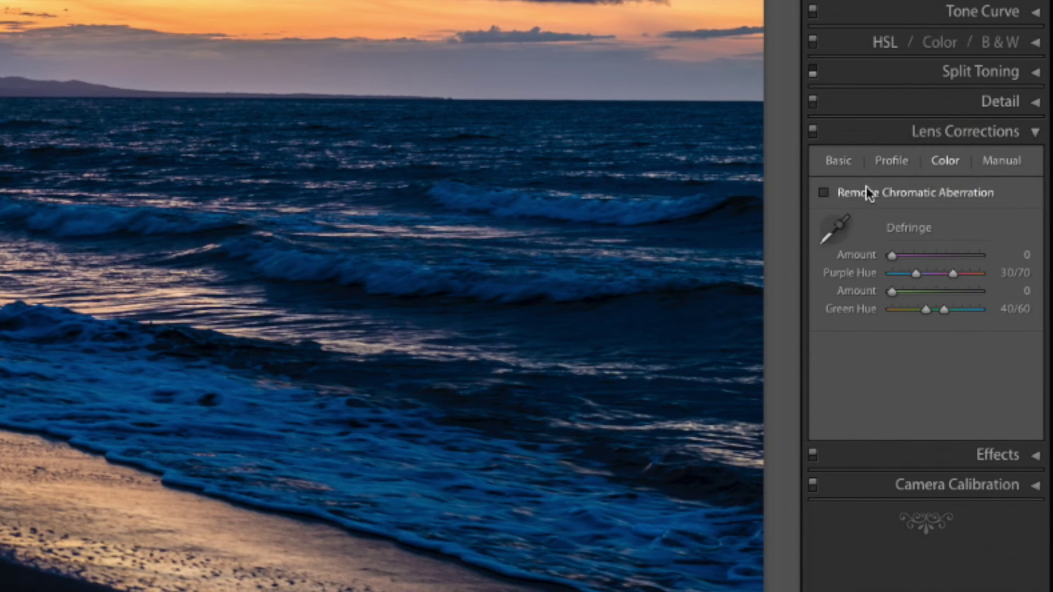
{"action": "left_click", "coordinate": [825, 193]}
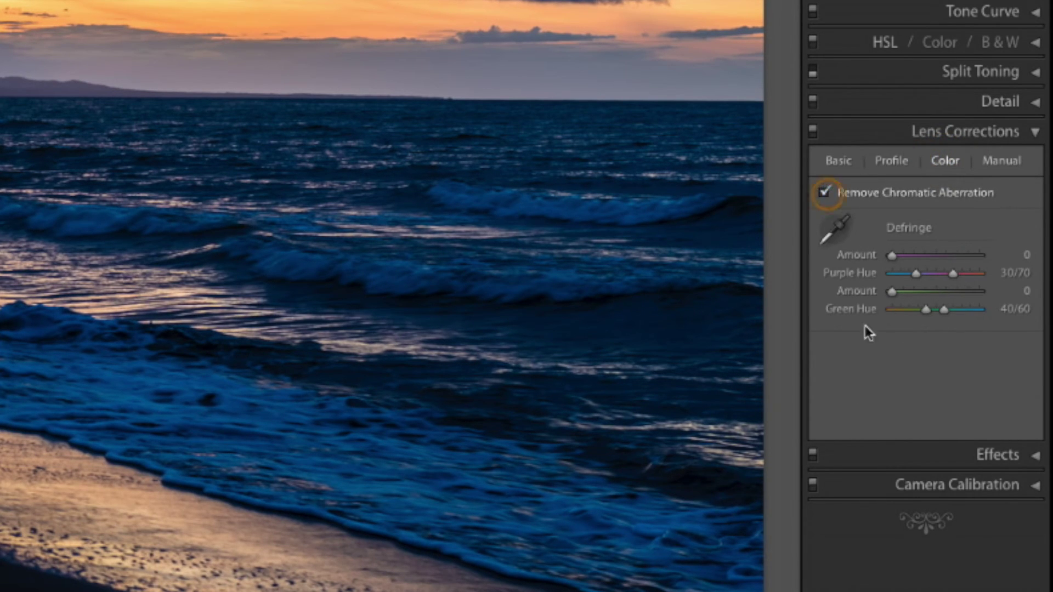
{"action": "left_click", "coordinate": [828, 226]}
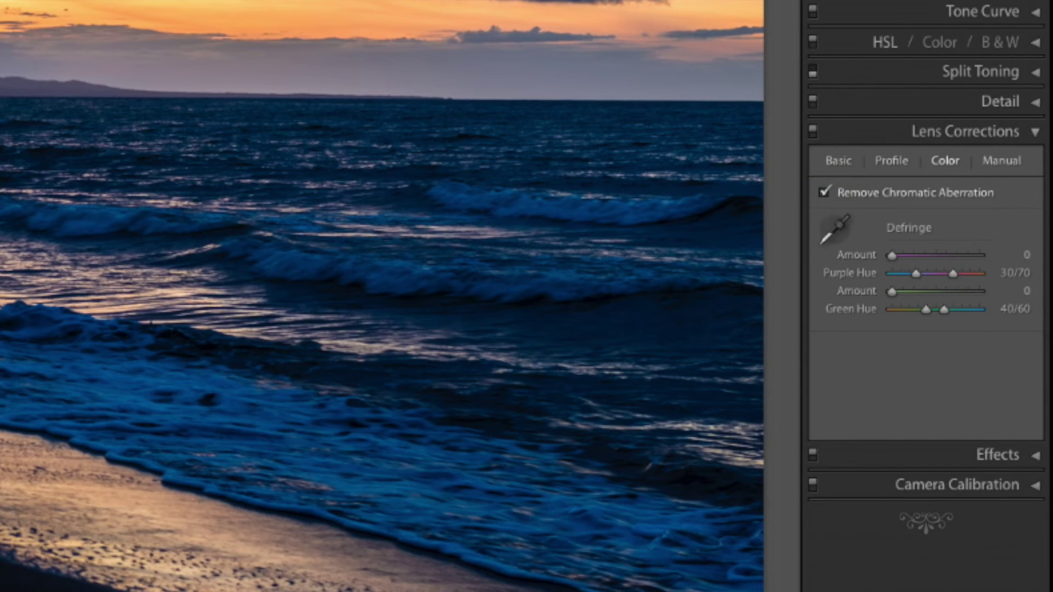
{"action": "left_click", "coordinate": [836, 236]}
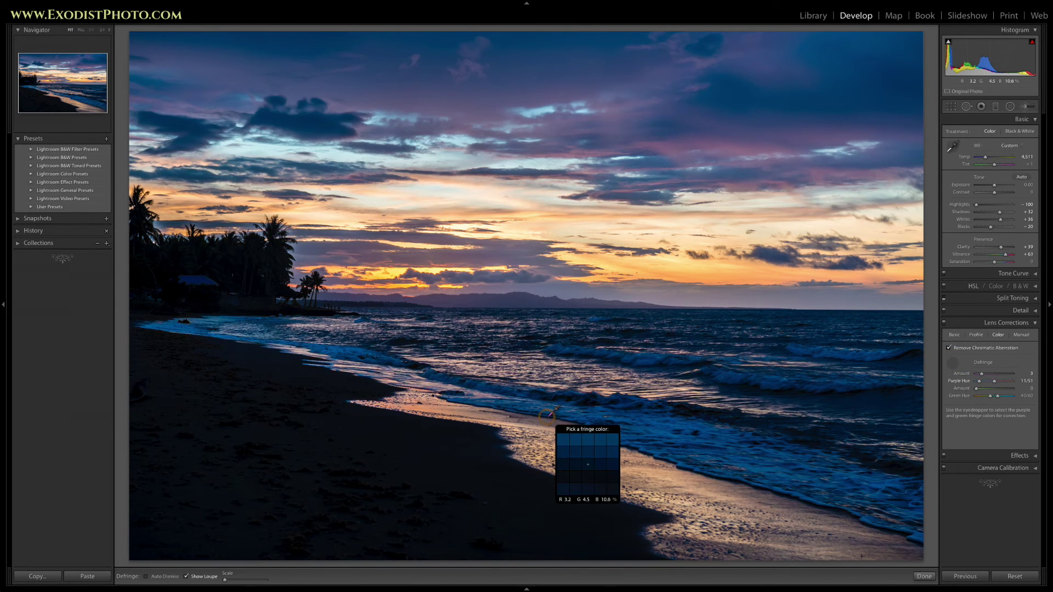
{"action": "left_click", "coordinate": [952, 363]}
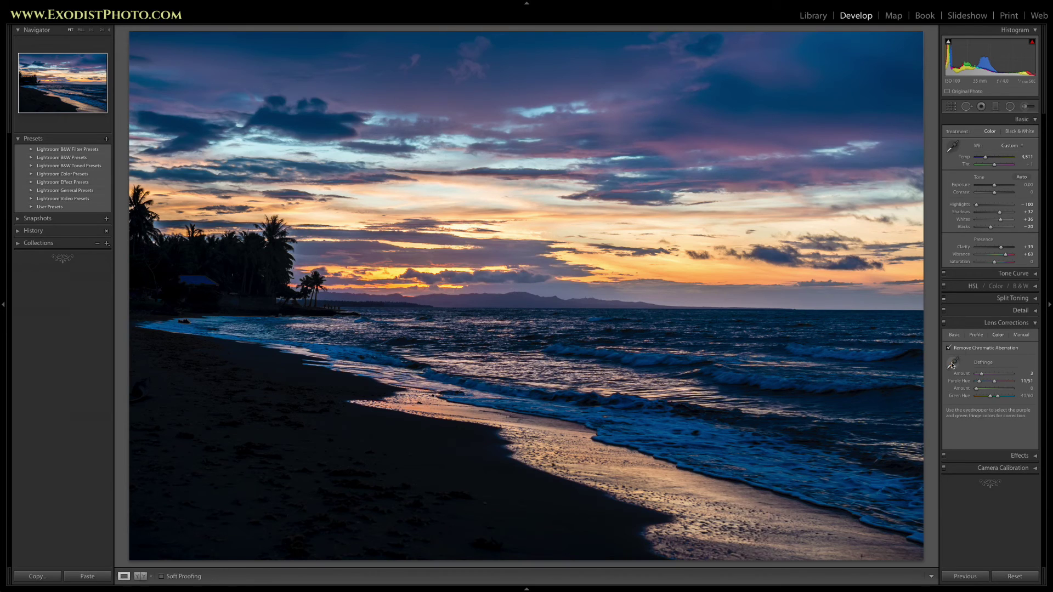
Enable the lens profile corrections with Distortion at 100, and show the Basic lens correction options
{"action": "left_click", "coordinate": [976, 336]}
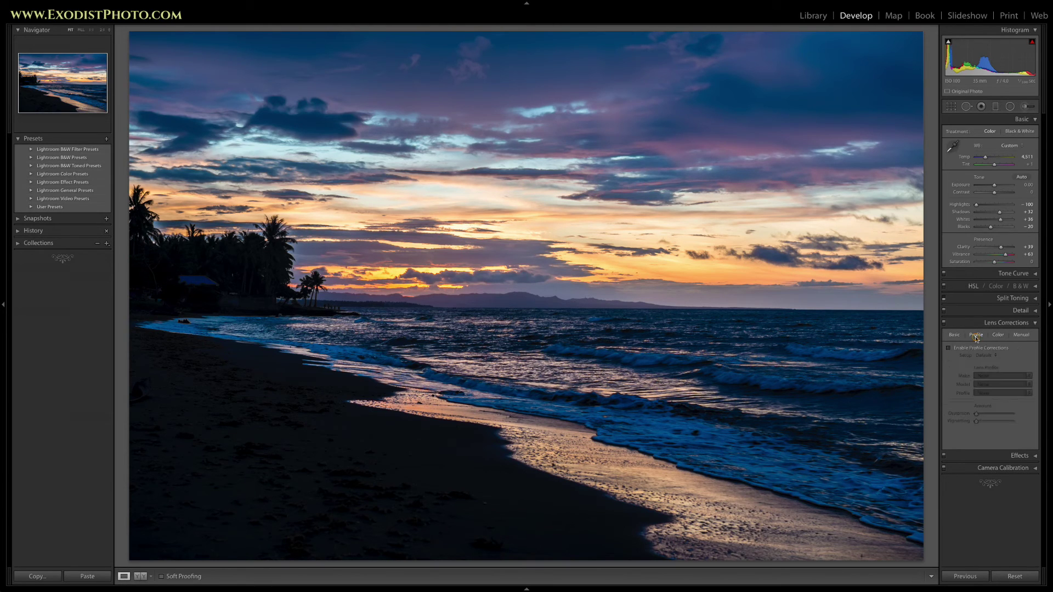
{"action": "left_click", "coordinate": [950, 348]}
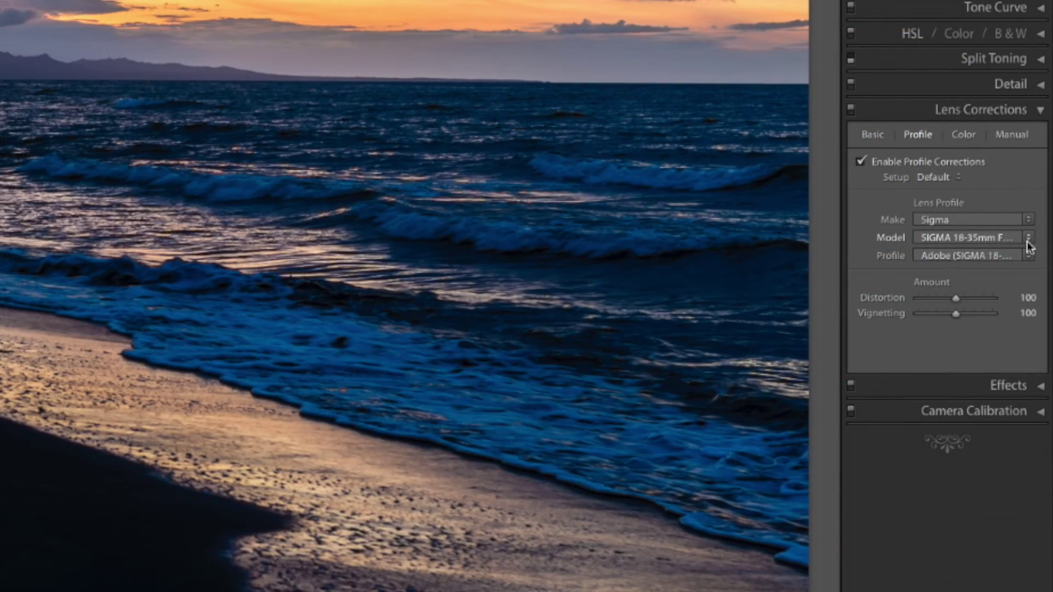
{"action": "left_click", "coordinate": [957, 298]}
{"action": "left_click", "coordinate": [955, 299]}
{"action": "left_click", "coordinate": [955, 299]}
{"action": "left_click", "coordinate": [952, 298]}
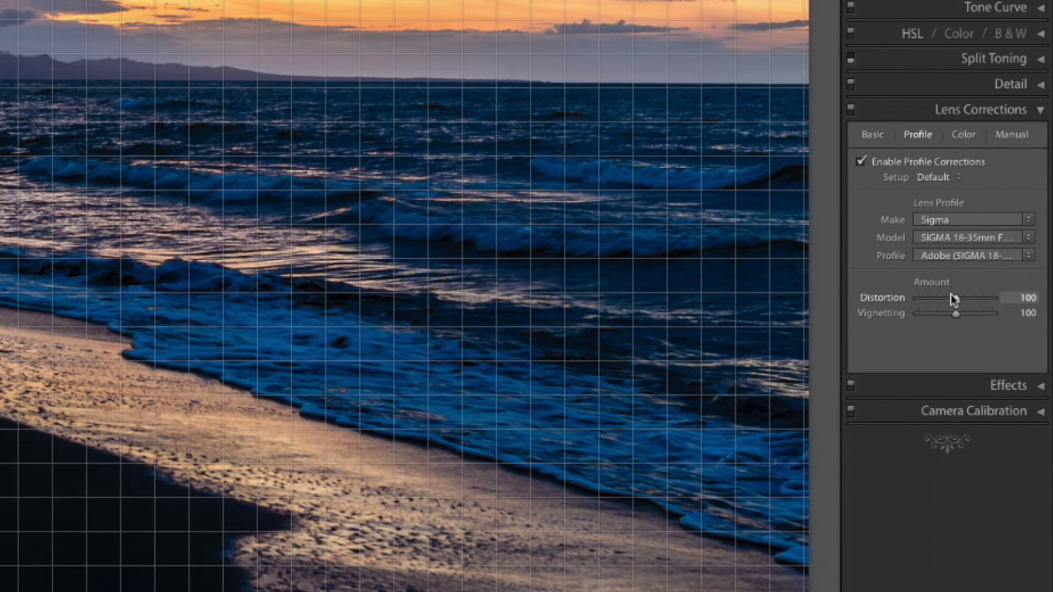
{"action": "left_click", "coordinate": [872, 140]}
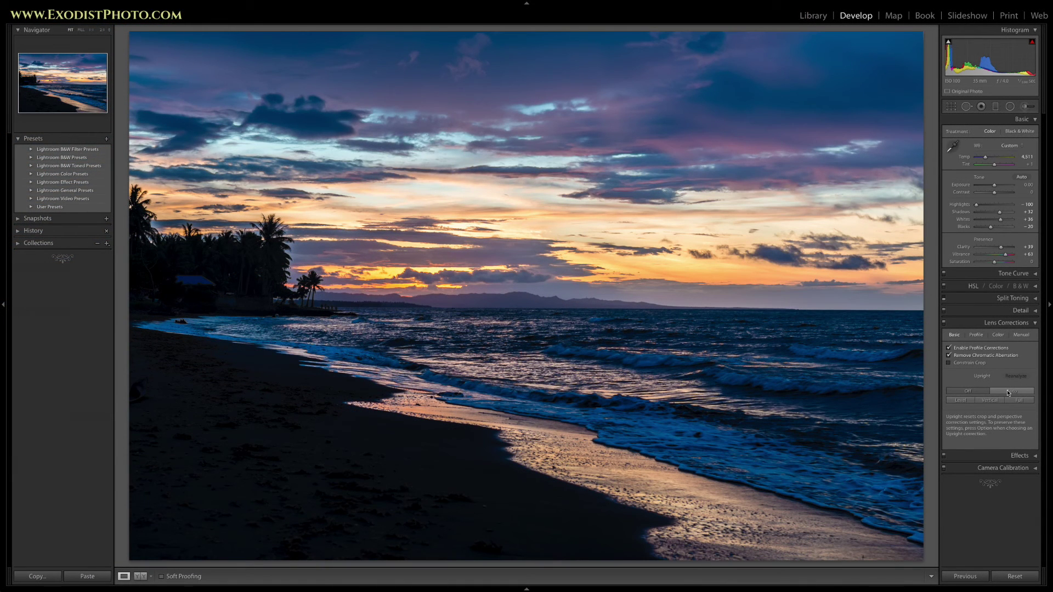
Toggle the Upright correction between Off and Auto, leaving it on Auto, and switch from the Lens Corrections to the Effects settings
{"action": "left_click", "coordinate": [1007, 393]}
{"action": "left_click", "coordinate": [971, 393]}
{"action": "left_click", "coordinate": [1013, 393]}
{"action": "left_click", "coordinate": [1007, 392]}
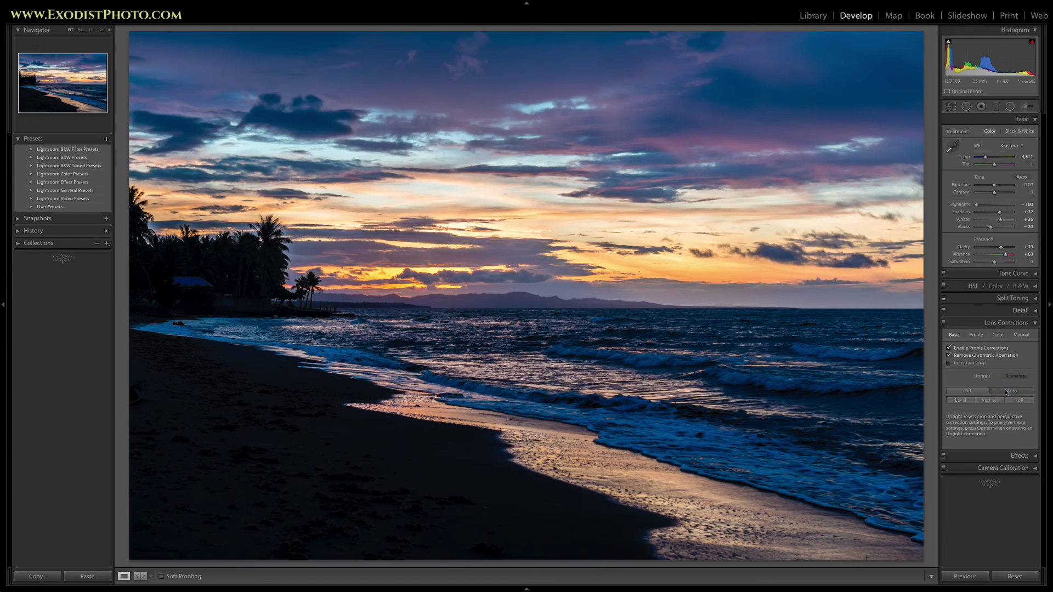
{"action": "left_click", "coordinate": [1034, 323]}
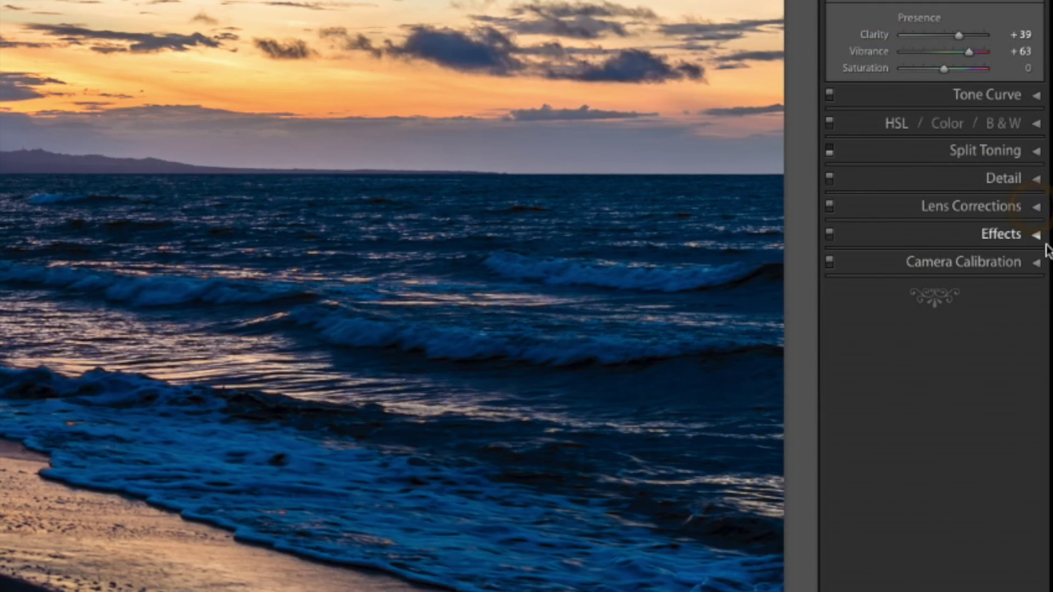
{"action": "left_click", "coordinate": [1036, 235]}
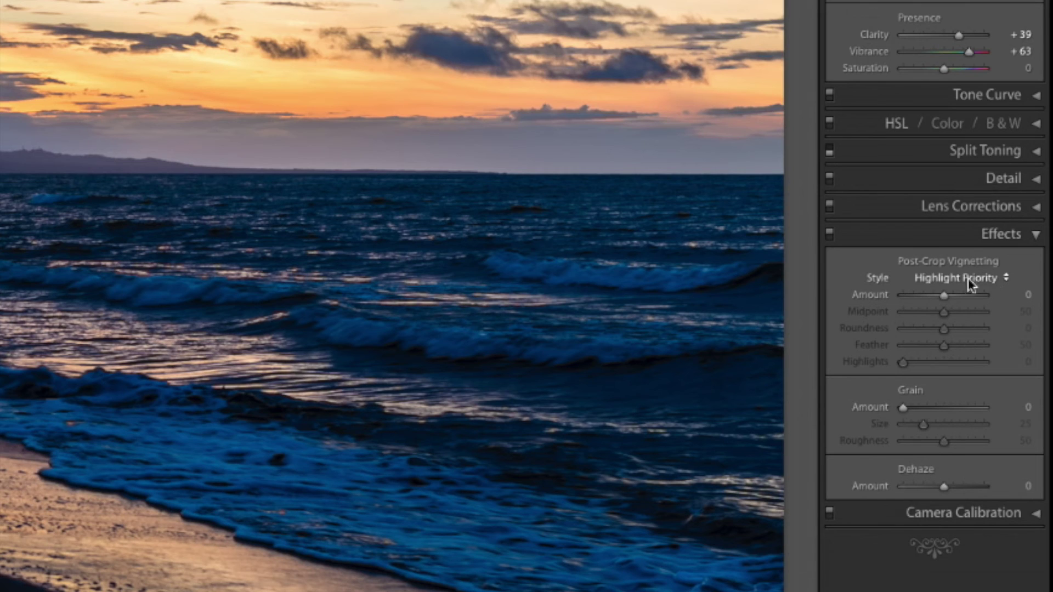
Raise the post-crop vignette Amount to +27 and try the Paint Overlay and Color Priority styles
{"action": "mouse_move", "coordinate": [943, 295]}
{"action": "left_mouse_down"}
{"action": "mouse_move", "coordinate": [921, 305]}
{"action": "mouse_move", "coordinate": [966, 305]}
{"action": "mouse_move", "coordinate": [934, 305]}
{"action": "left_mouse_up"}
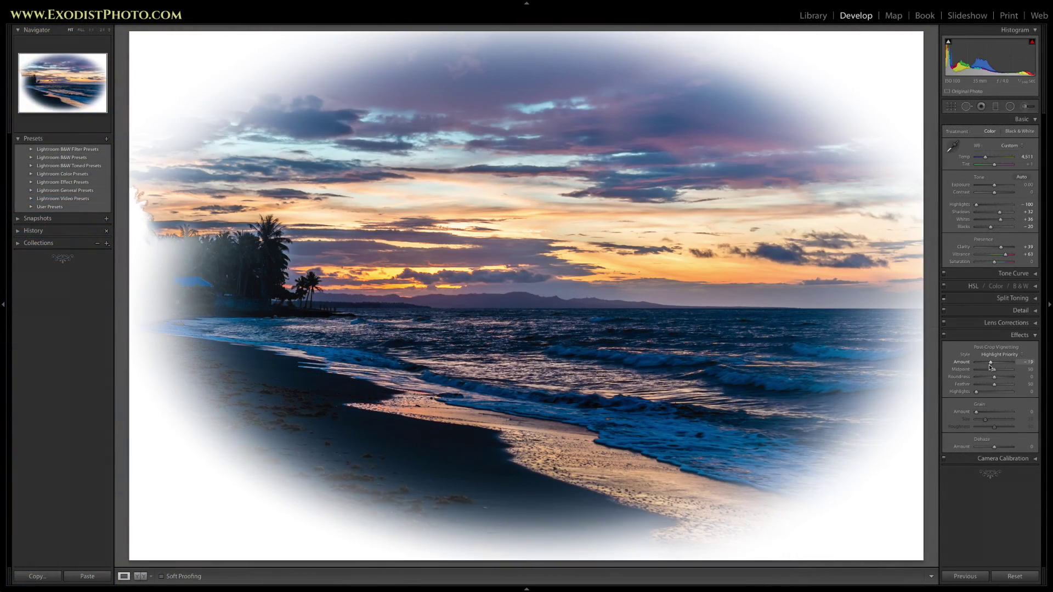
{"action": "left_click_drag", "start_coordinate": [991, 366], "coordinate": [999, 366]}
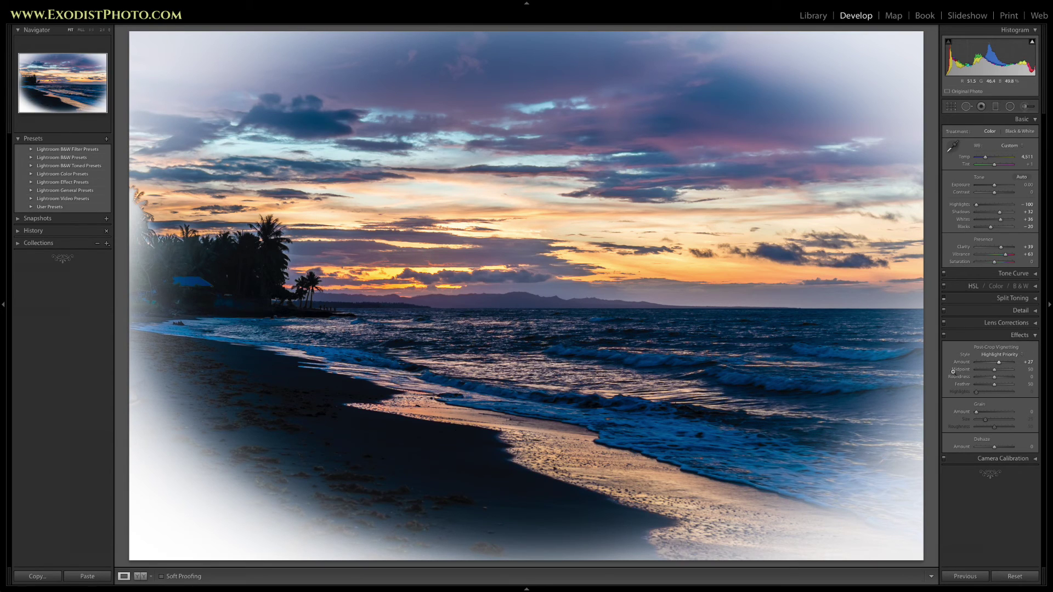
{"action": "left_click", "coordinate": [1016, 354]}
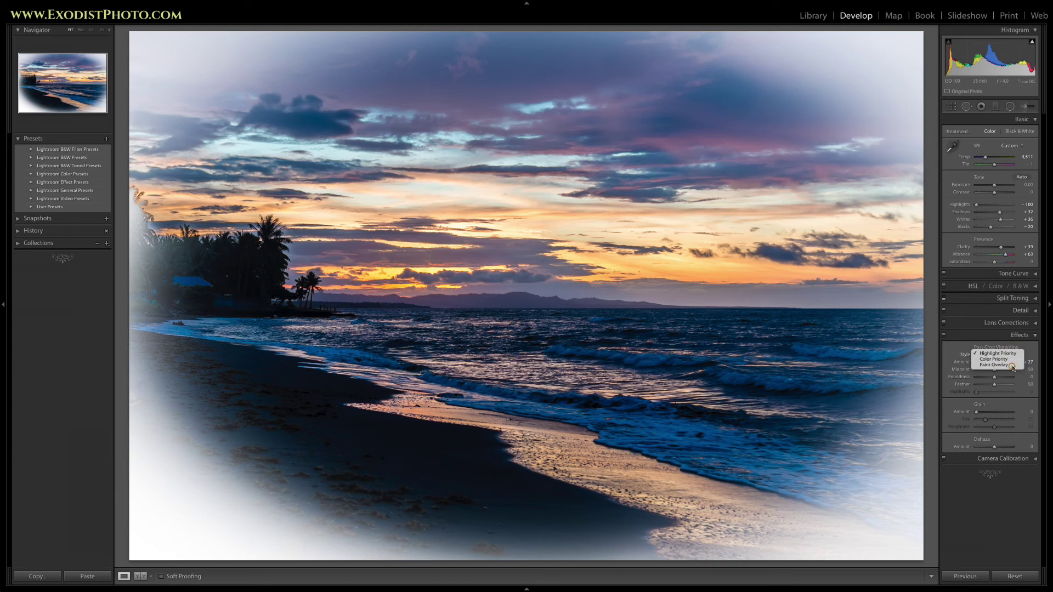
{"action": "left_click", "coordinate": [1012, 366]}
{"action": "left_click", "coordinate": [1014, 357]}
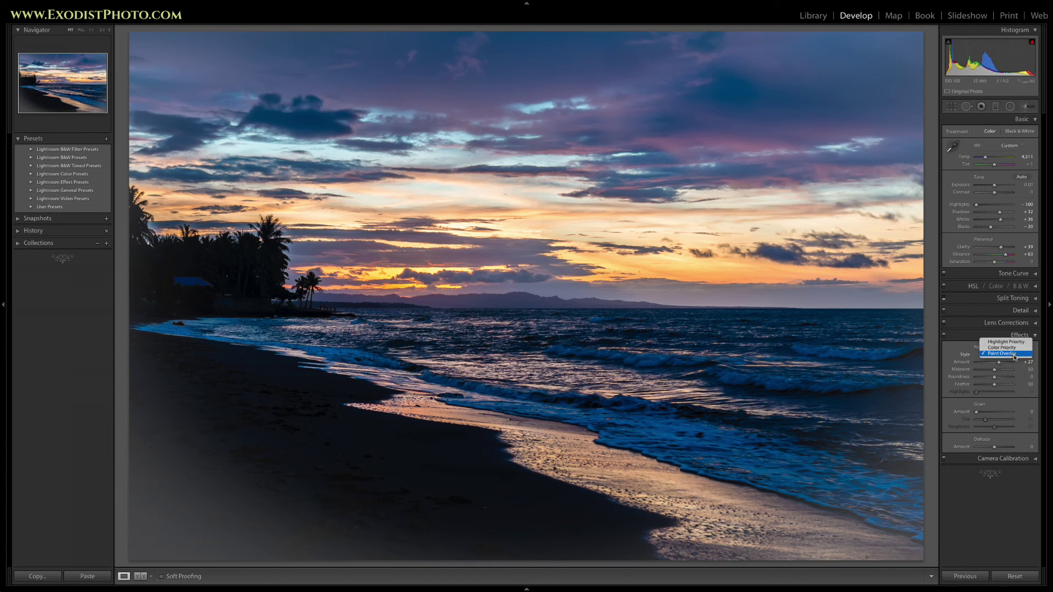
{"action": "left_click", "coordinate": [1015, 351]}
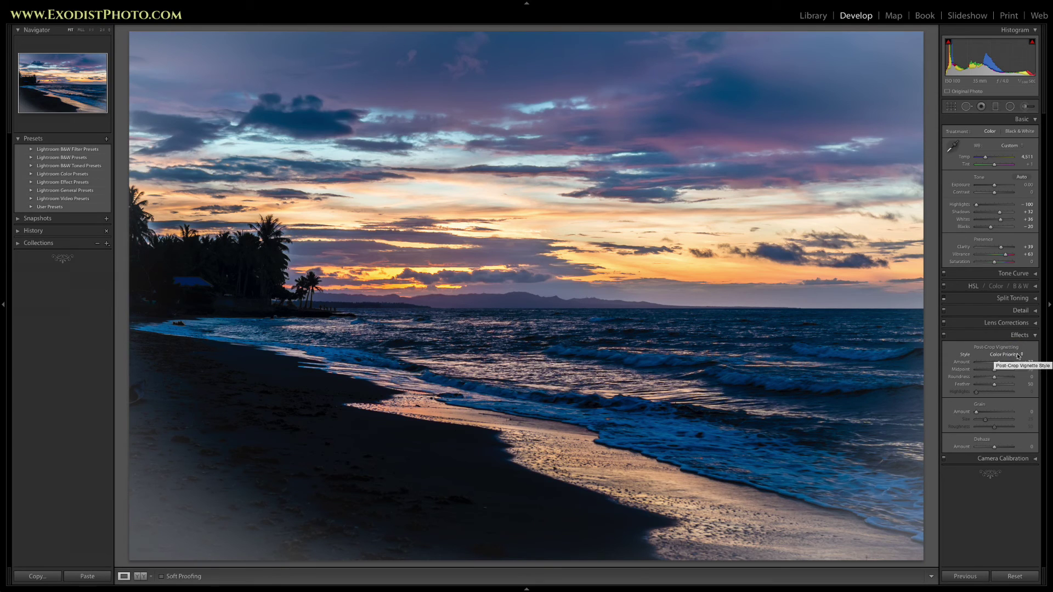
{"action": "left_click", "coordinate": [1014, 355]}
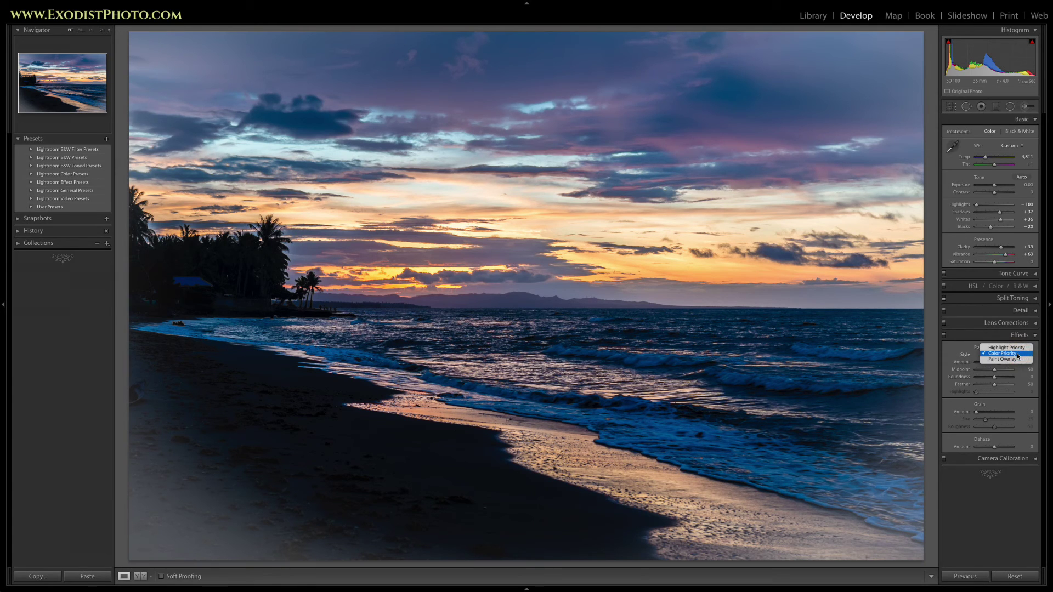
{"action": "left_click", "coordinate": [1024, 403]}
Return the vignette style to Highlight Priority, try an Amount of -19, and reset the Amount to its default
{"action": "left_click", "coordinate": [1009, 355]}
{"action": "left_click", "coordinate": [1006, 347]}
{"action": "left_click_drag", "start_coordinate": [976, 361], "coordinate": [992, 363]}
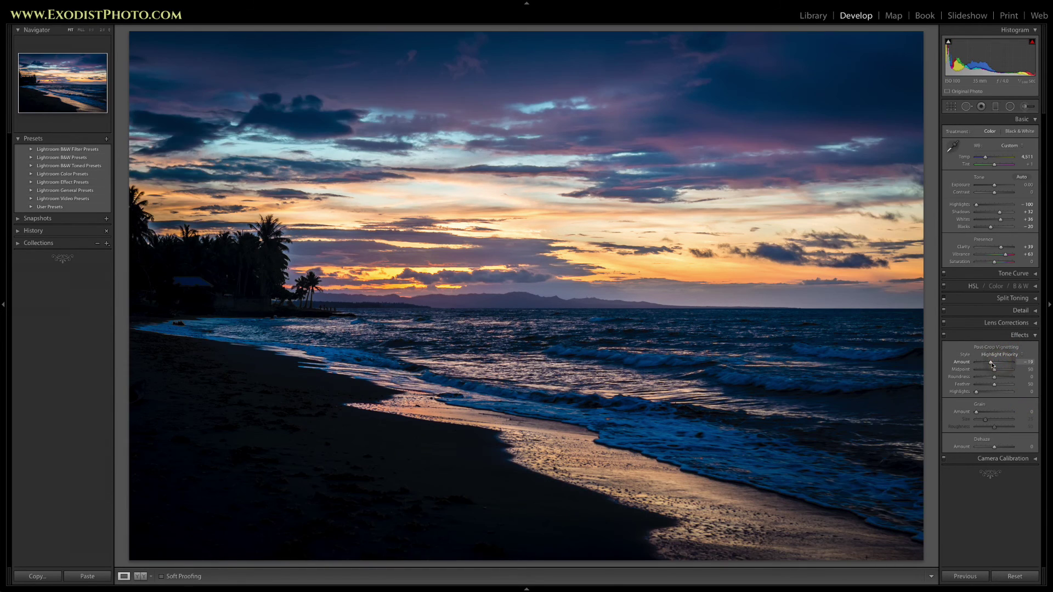
{"action": "double_click", "coordinate": [963, 363]}
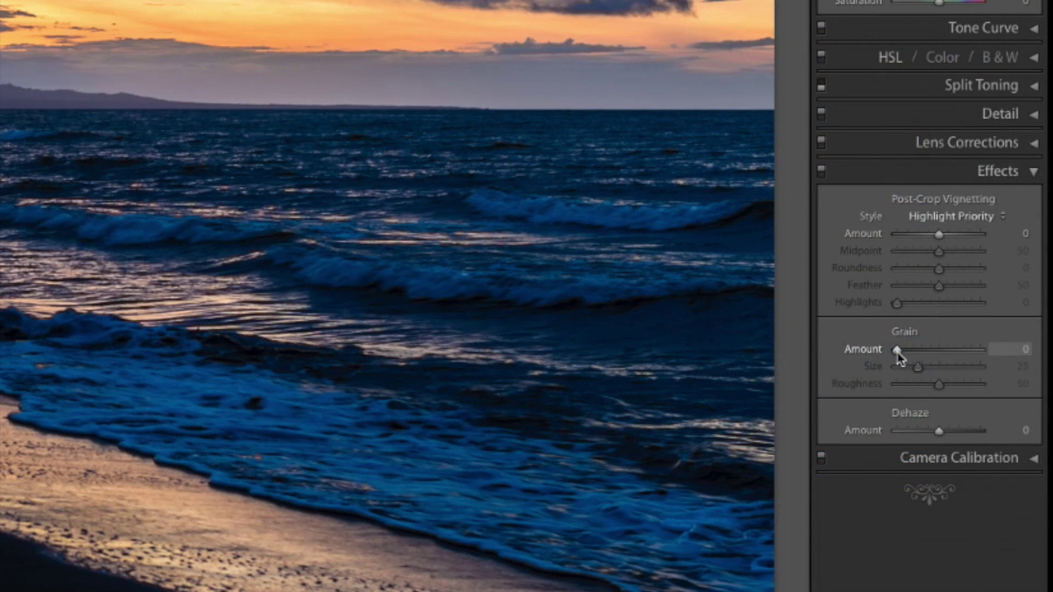
Try the Grain Amount at 100 and at 41, and reset it to its default
{"action": "left_click_drag", "start_coordinate": [897, 356], "coordinate": [1014, 358]}
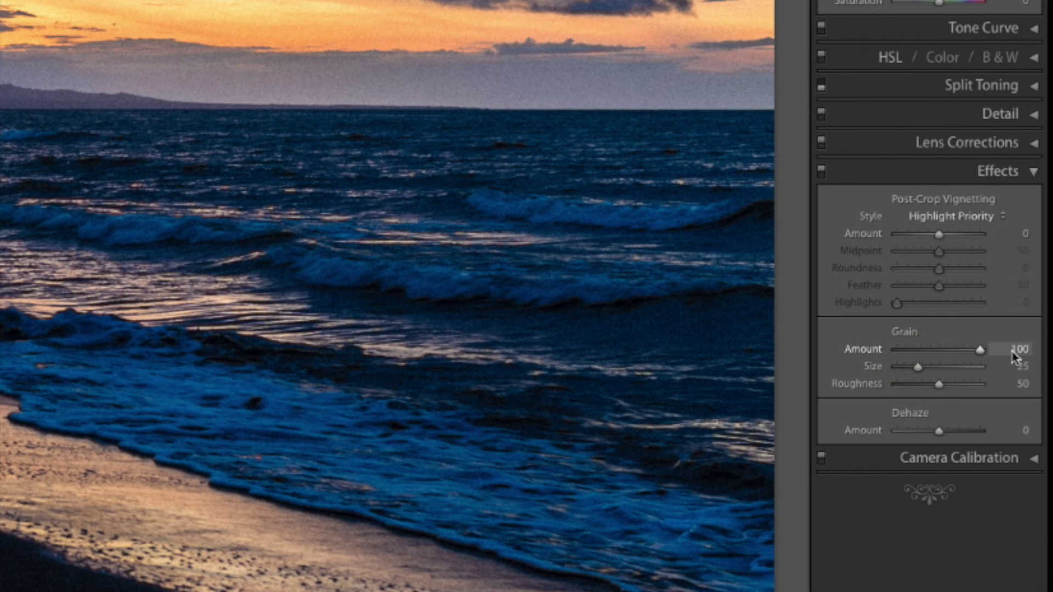
{"action": "left_click_drag", "start_coordinate": [1013, 357], "coordinate": [854, 357]}
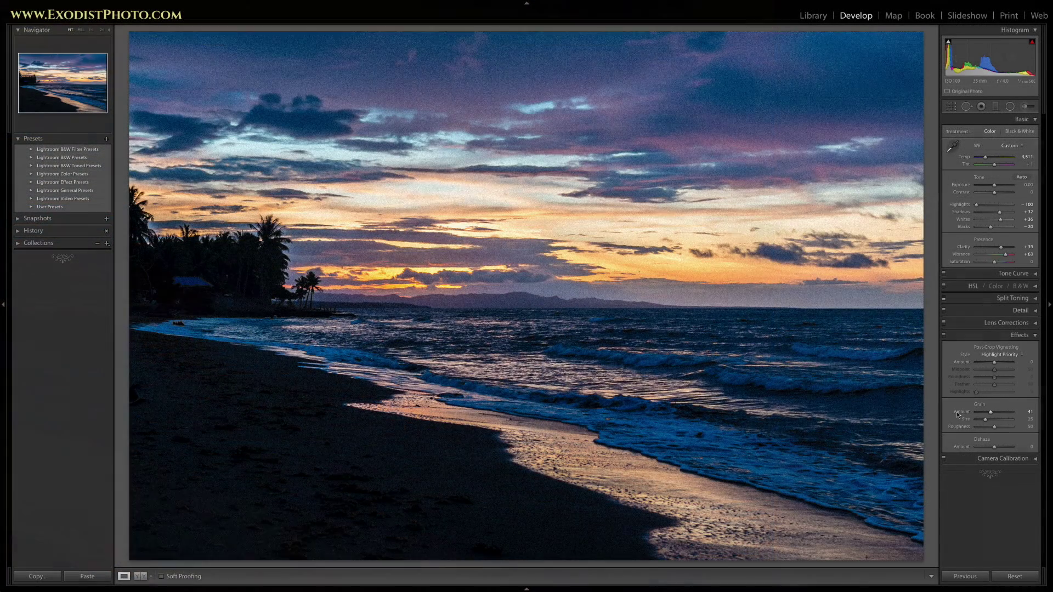
{"action": "double_click", "coordinate": [957, 412]}
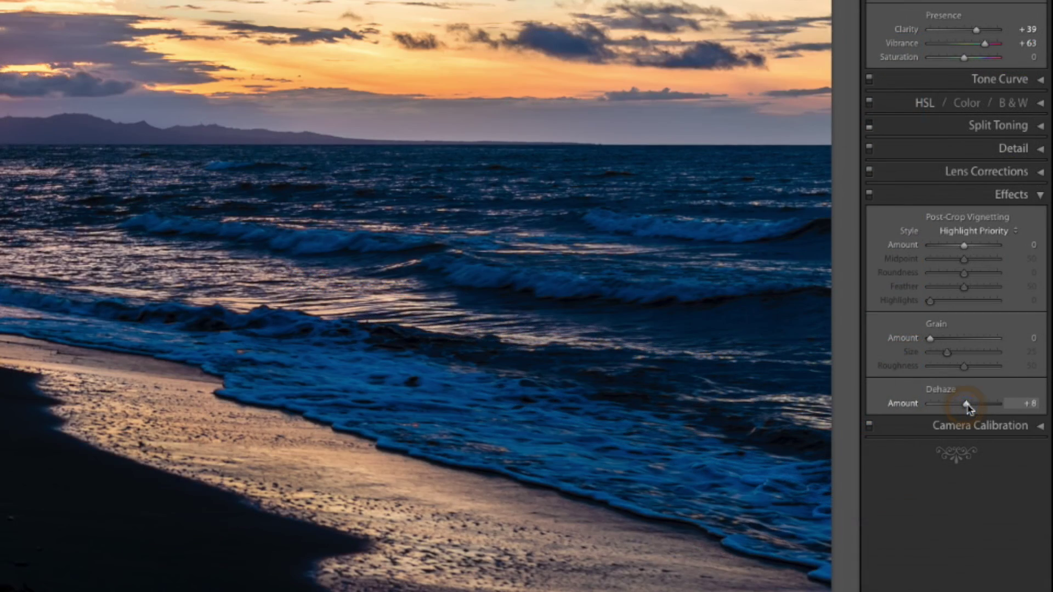
Try the Dehaze Amount at +43 and at +14, and reset it to its default
{"action": "left_click_drag", "start_coordinate": [996, 448], "coordinate": [1001, 446]}
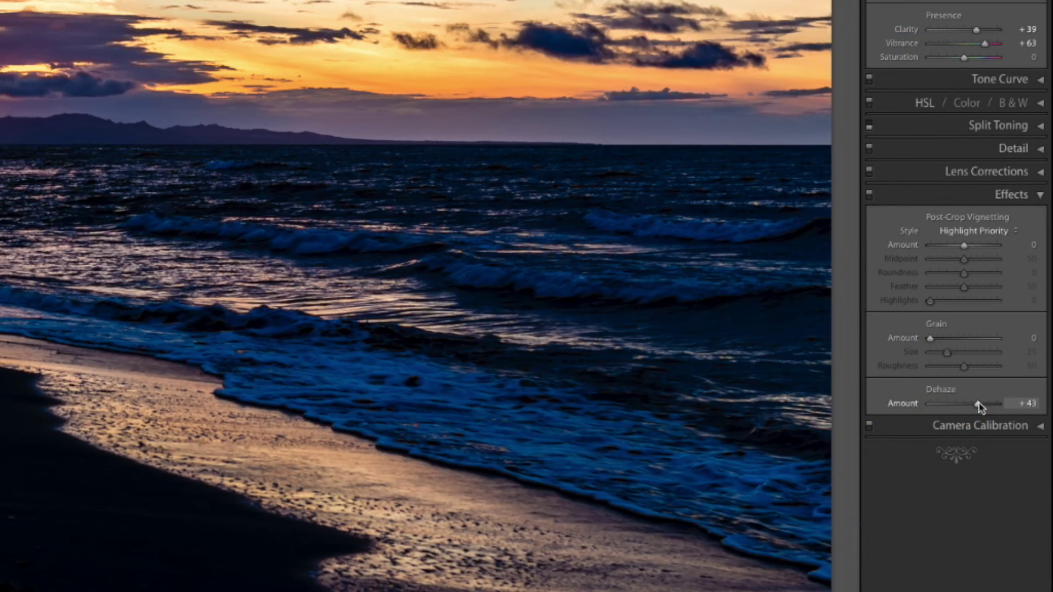
{"action": "left_click_drag", "start_coordinate": [979, 407], "coordinate": [970, 407]}
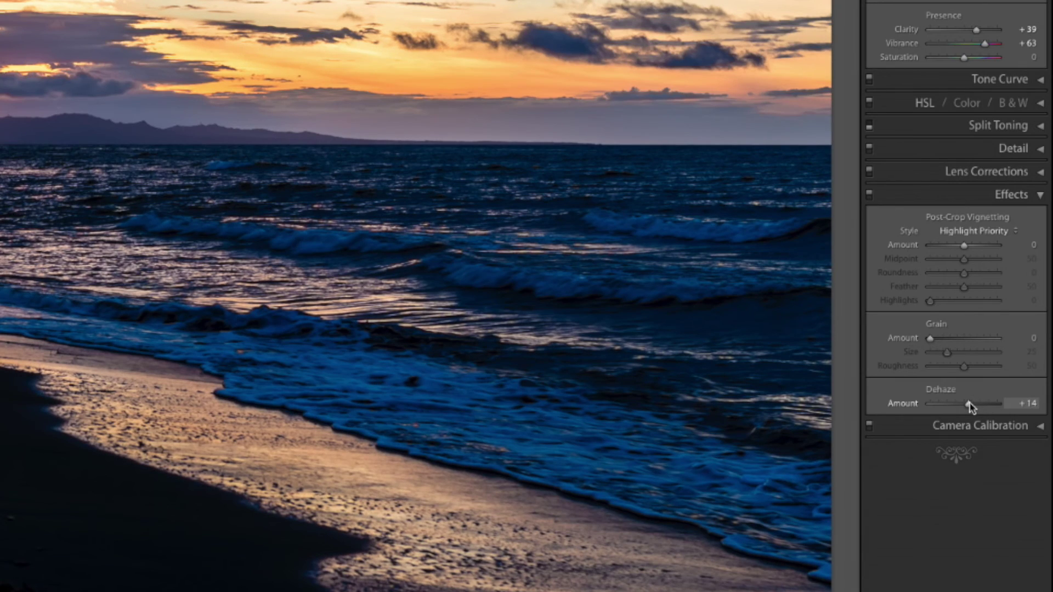
{"action": "left_click", "coordinate": [910, 406]}
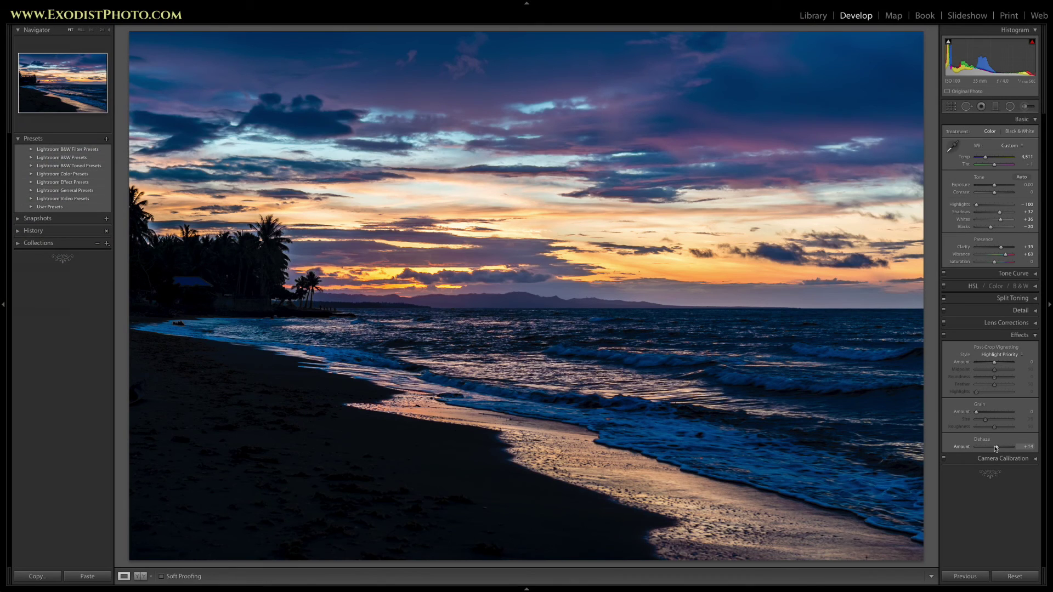
{"action": "double_click", "coordinate": [962, 447]}
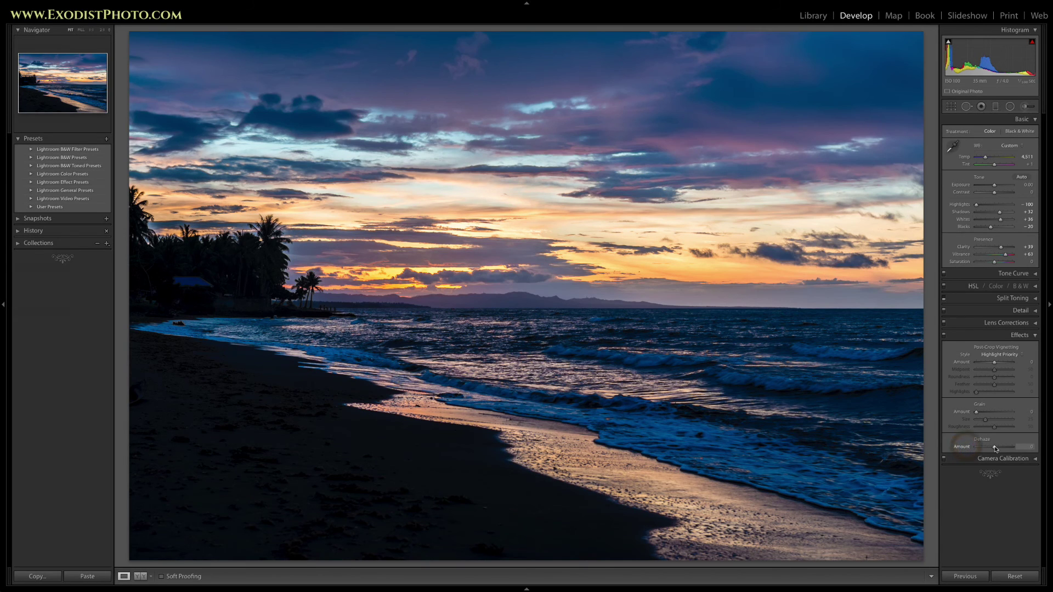
Set the Dehaze Amount to +11 and switch from the Effects to the Camera Calibration settings
{"action": "left_click_drag", "start_coordinate": [995, 448], "coordinate": [996, 448]}
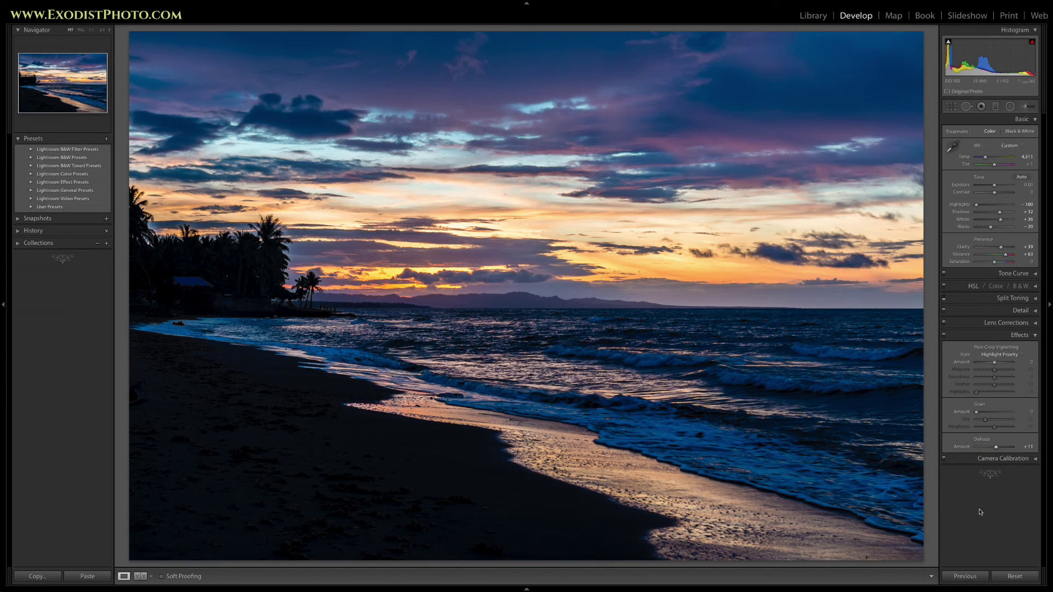
{"action": "left_click", "coordinate": [1034, 335]}
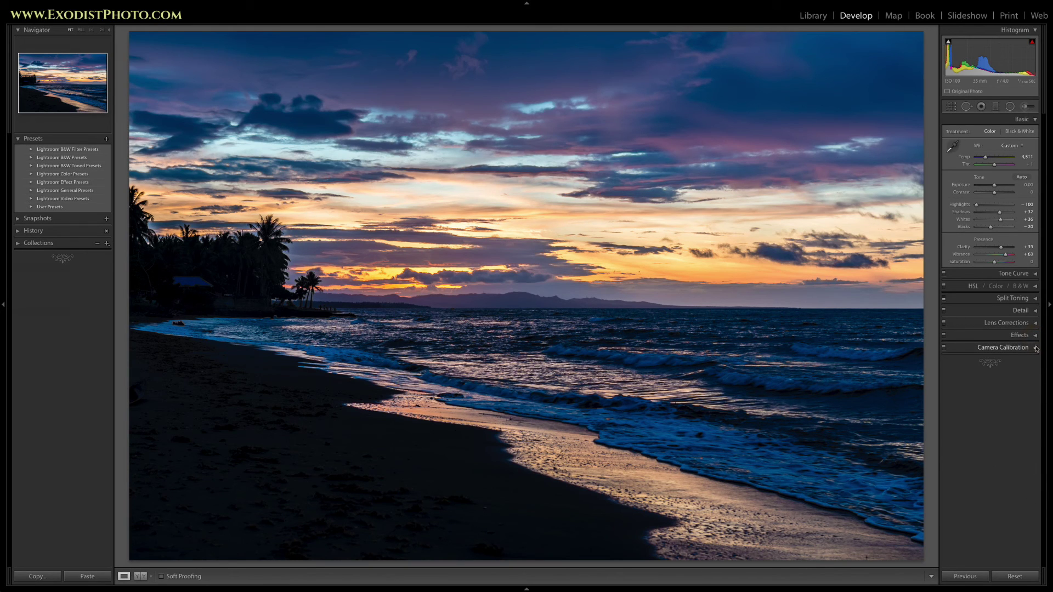
{"action": "left_click", "coordinate": [1034, 350]}
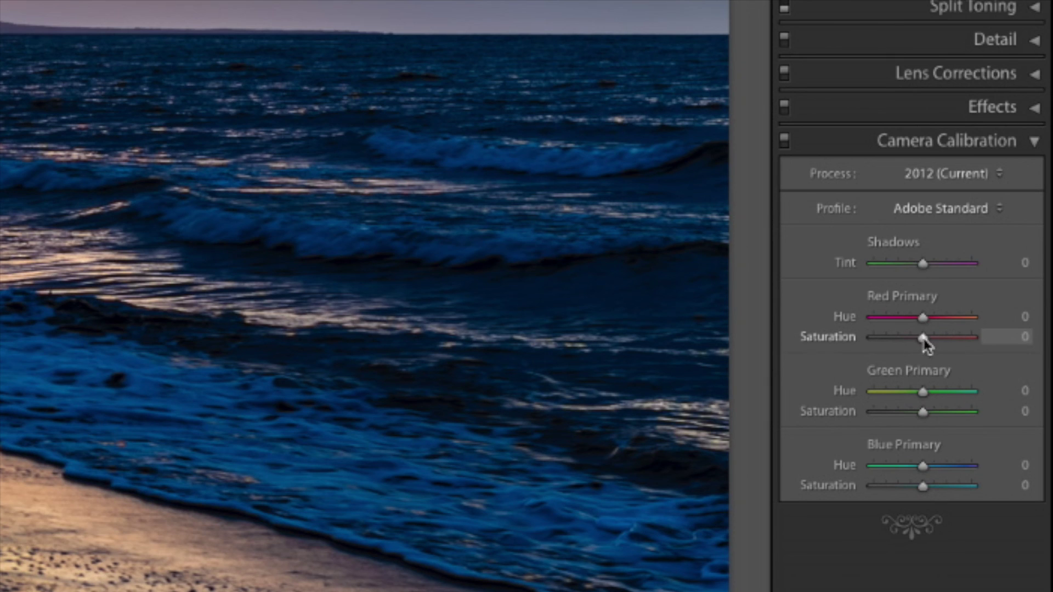
Try the Red Primary Saturation at +2 and at -2, and reset it to its default
{"action": "left_click_drag", "start_coordinate": [925, 343], "coordinate": [925, 345]}
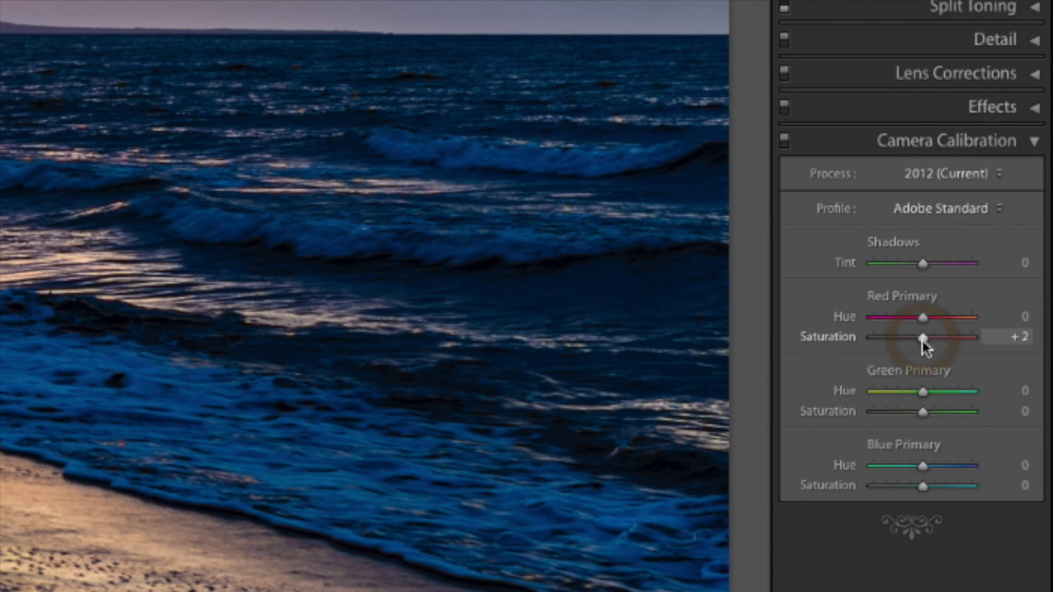
{"action": "left_click_drag", "start_coordinate": [924, 338], "coordinate": [920, 341]}
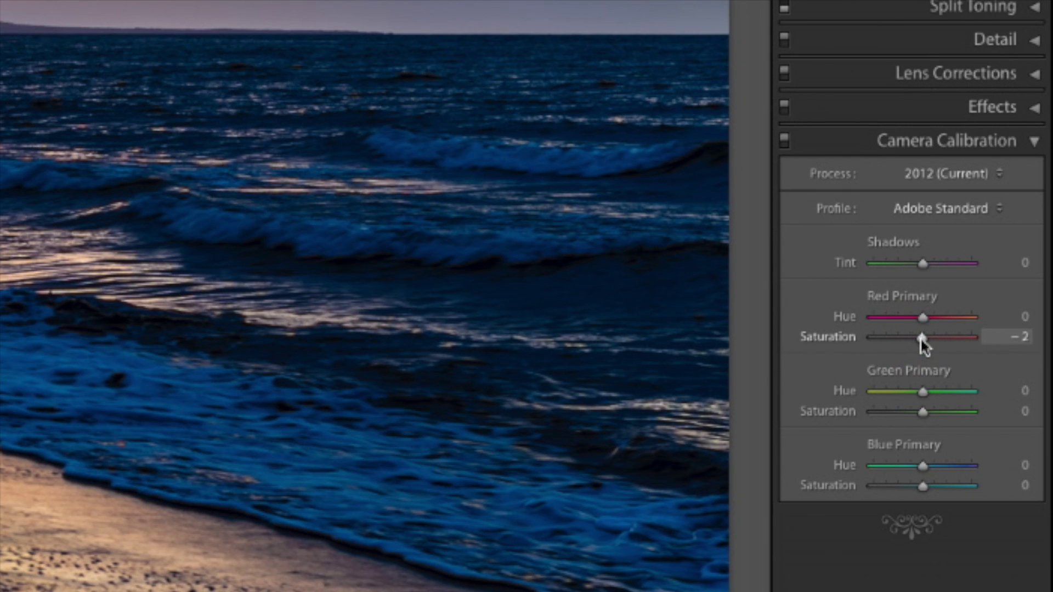
{"action": "double_click", "coordinate": [832, 344]}
Look through the available camera profiles and try the Camera Neutral profile on the photo
{"action": "left_click", "coordinate": [965, 209]}
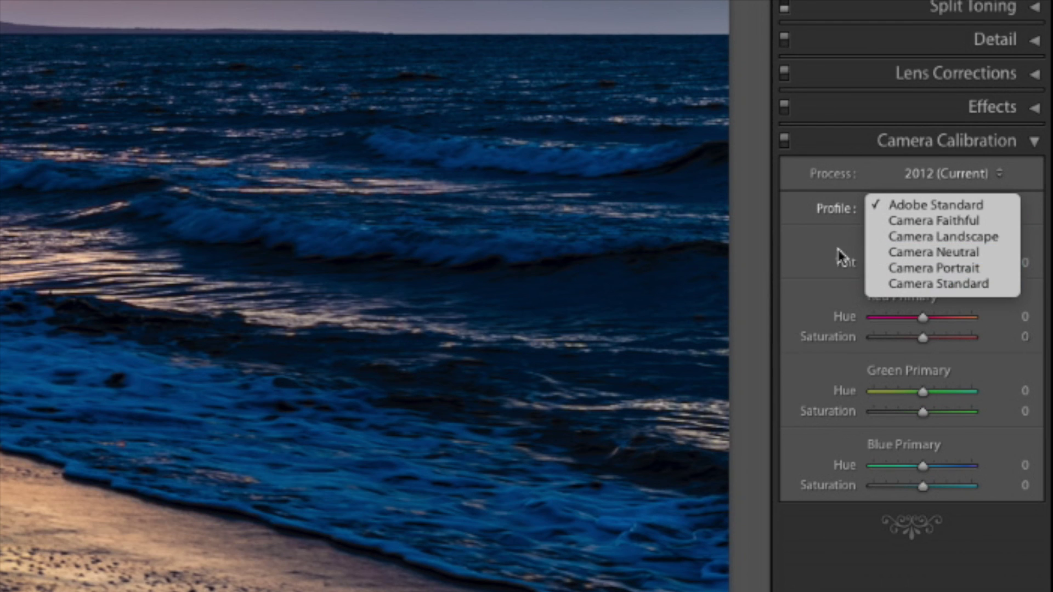
{"action": "left_click", "coordinate": [816, 252]}
{"action": "left_click", "coordinate": [960, 209]}
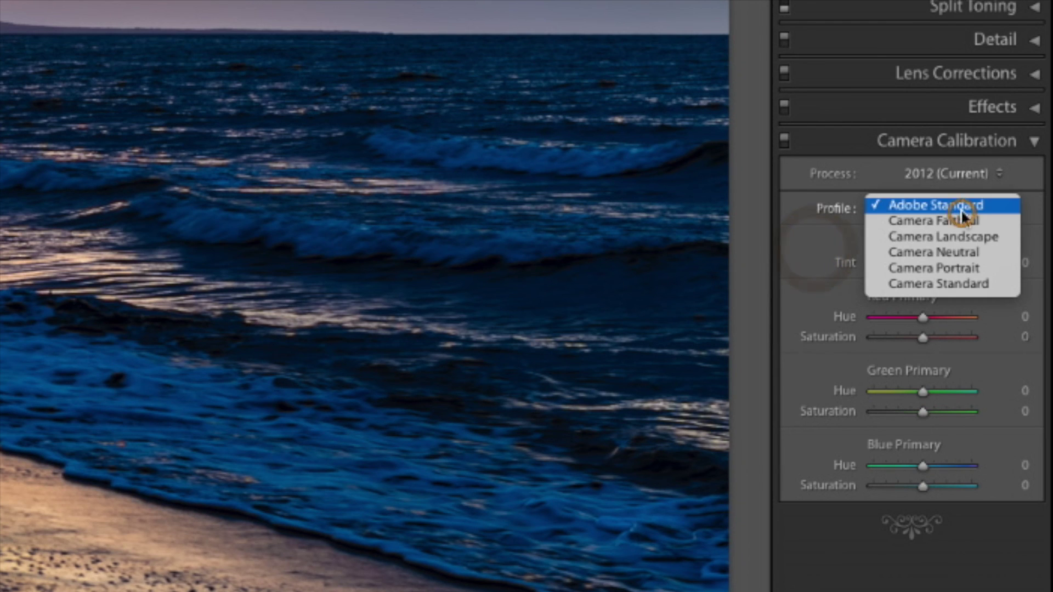
{"action": "left_click", "coordinate": [816, 256]}
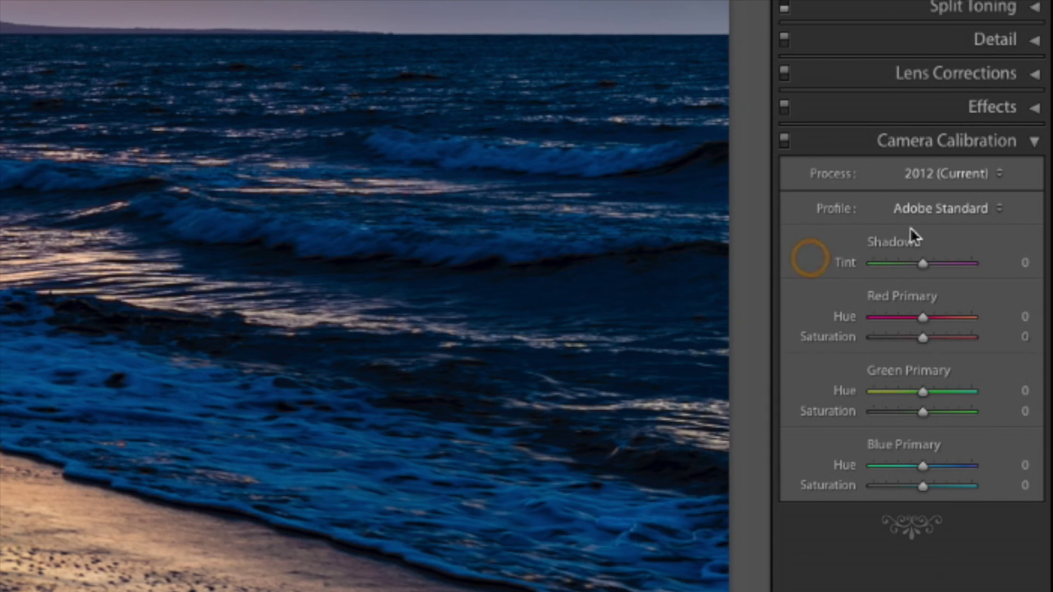
{"action": "left_click", "coordinate": [959, 206]}
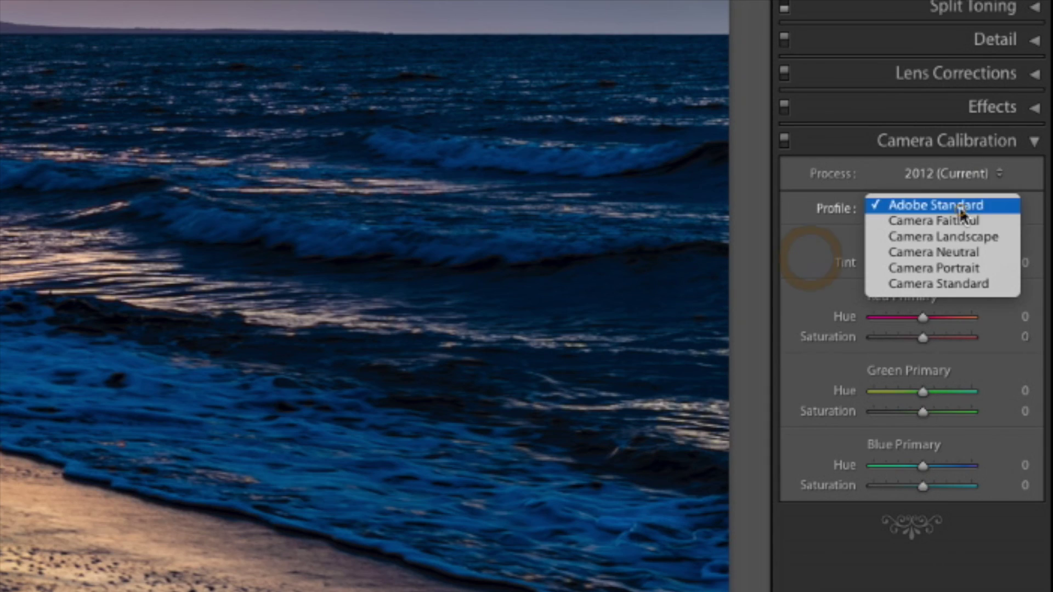
{"action": "left_click", "coordinate": [975, 253]}
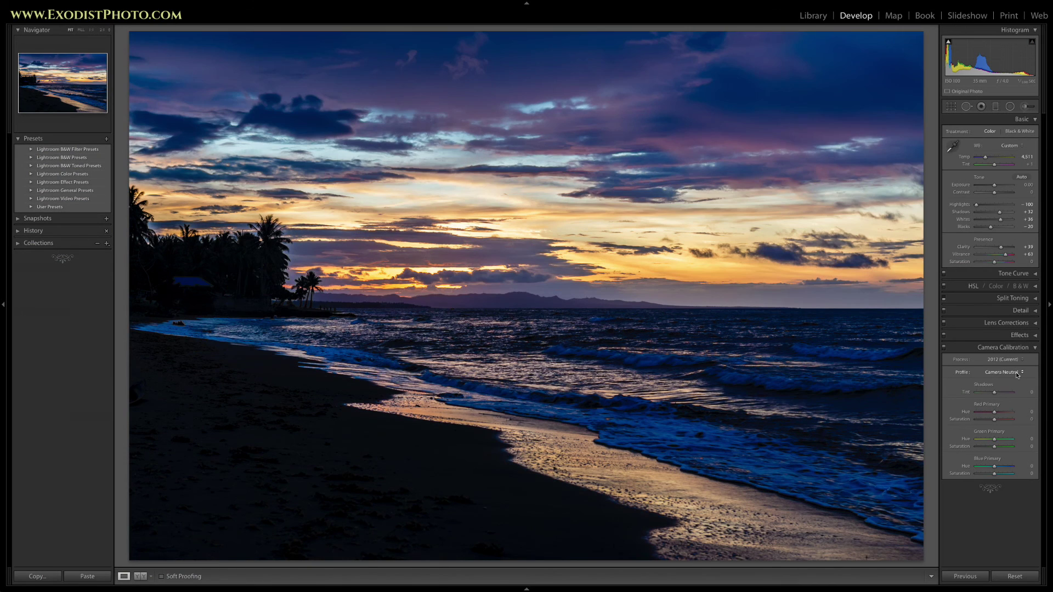
Try the Camera Portrait profile and return the photo to the Adobe Standard profile
{"action": "left_click", "coordinate": [1017, 372]}
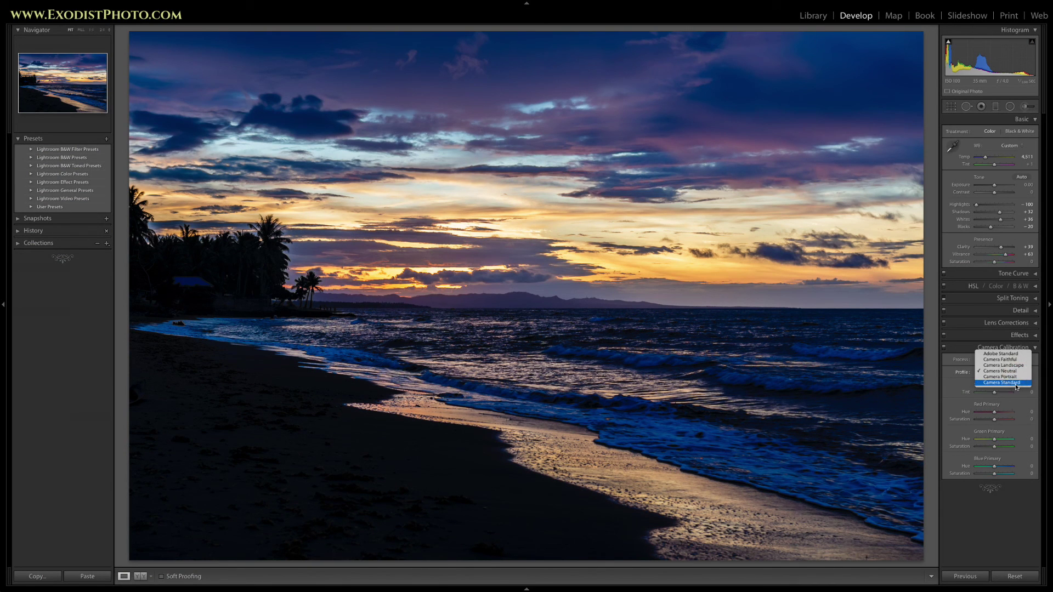
{"action": "left_click", "coordinate": [1012, 378]}
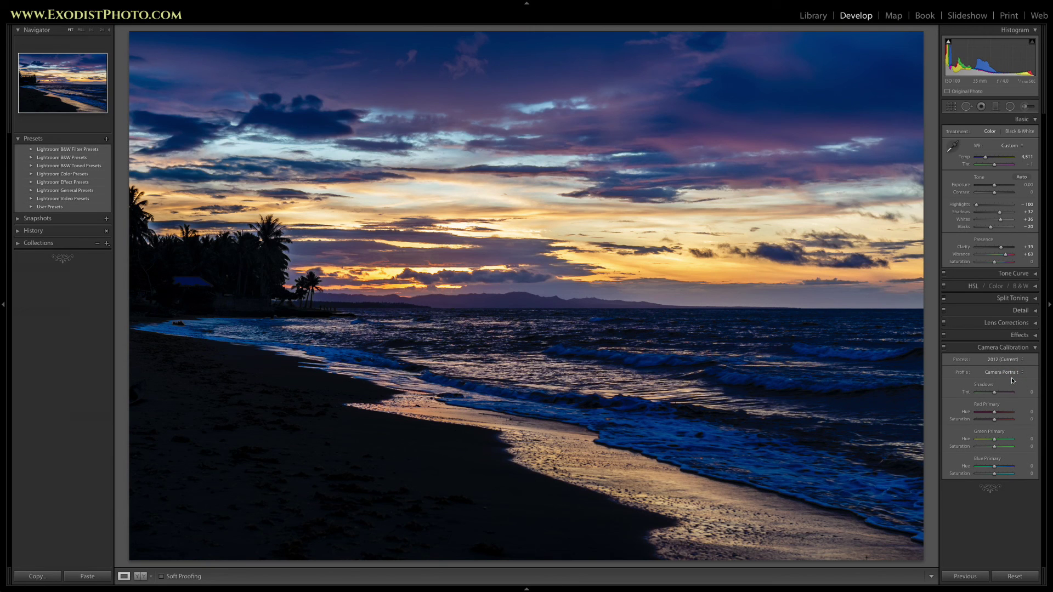
{"action": "left_click", "coordinate": [1011, 378]}
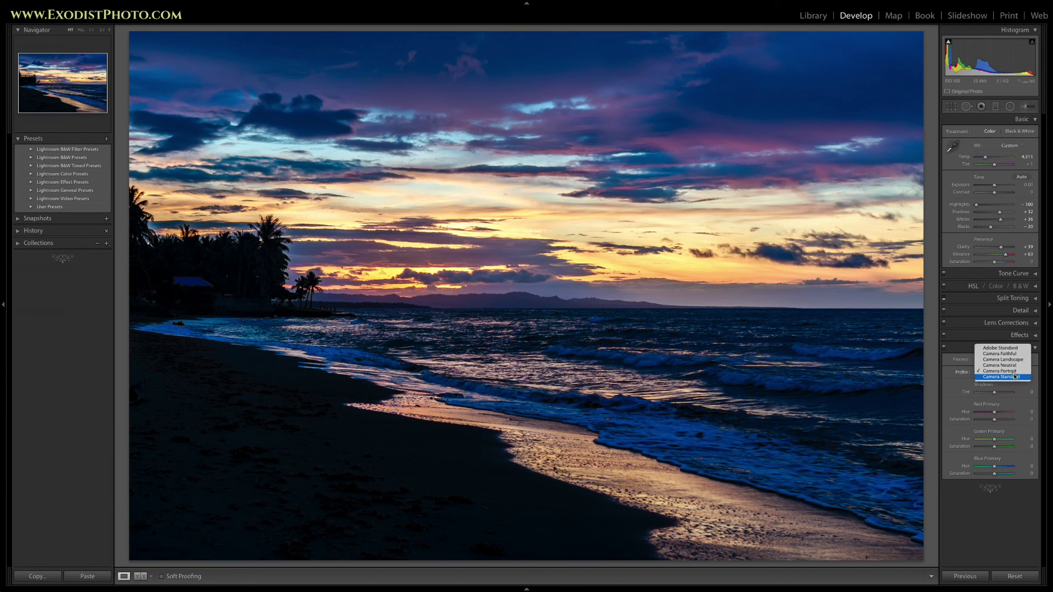
{"action": "left_click", "coordinate": [1006, 348]}
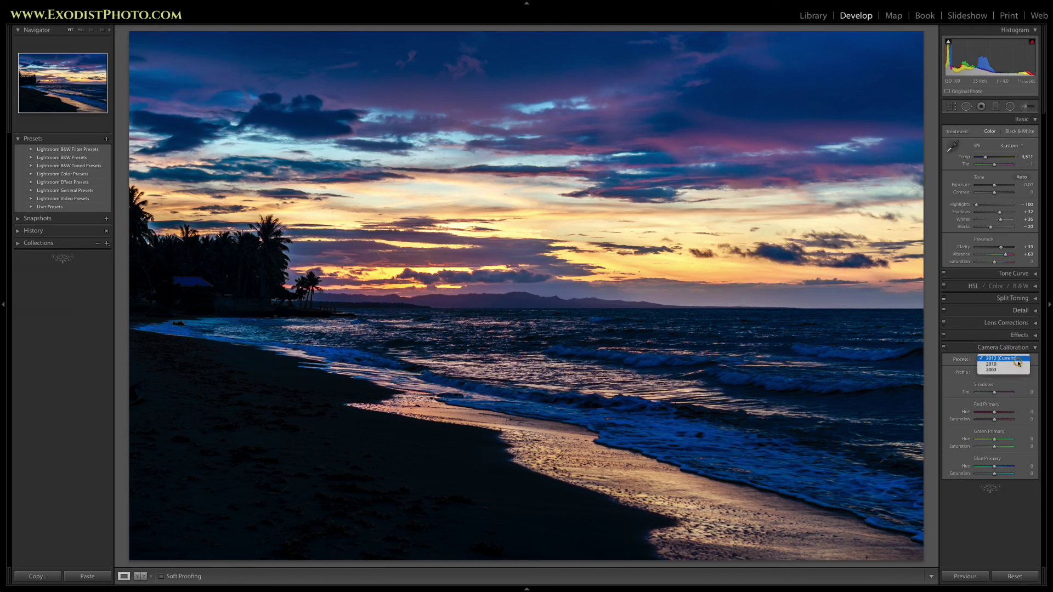
View the available Process versions, keeping 2012 (Current), and collapse the Camera Calibration settings
{"action": "left_click", "coordinate": [1011, 359]}
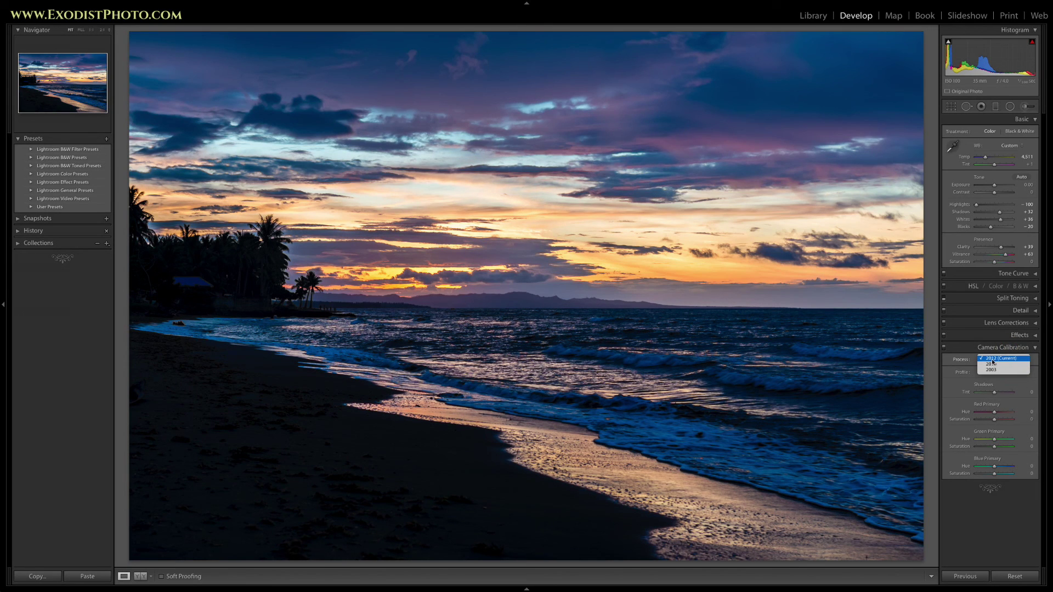
{"action": "left_click", "coordinate": [945, 371]}
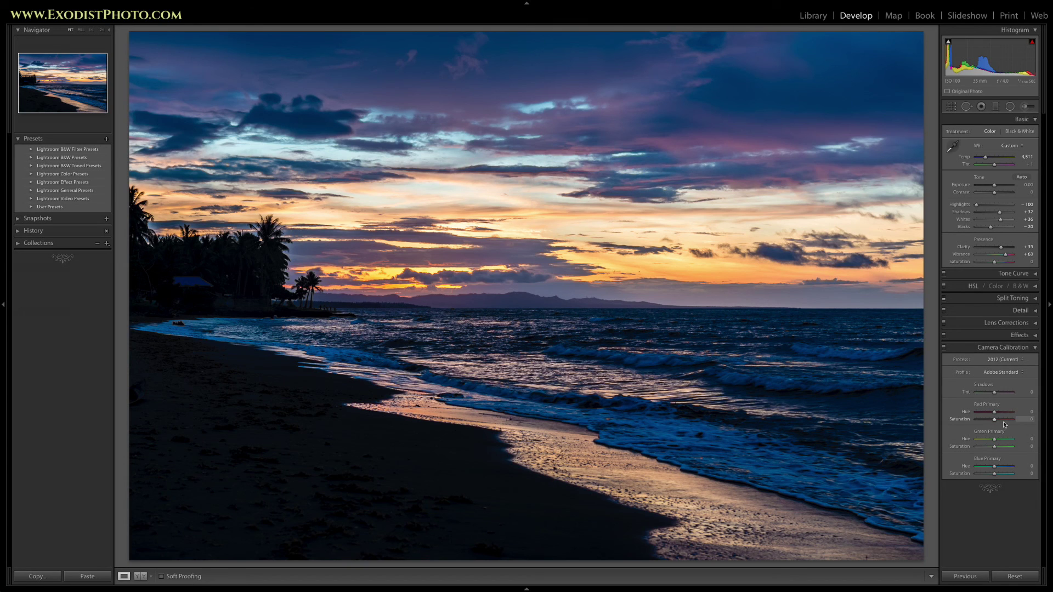
{"action": "left_click", "coordinate": [1034, 349]}
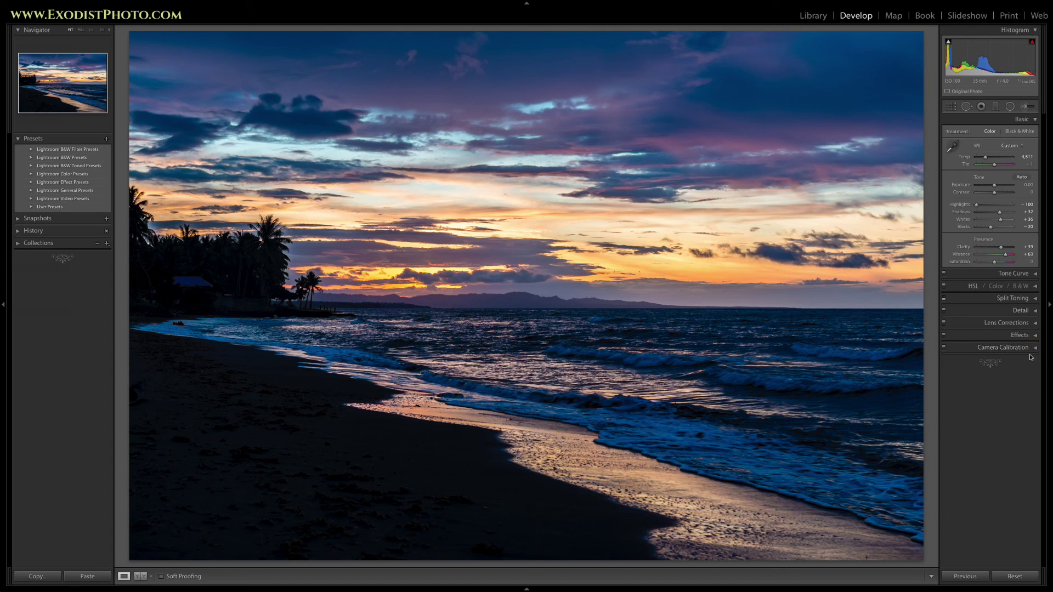